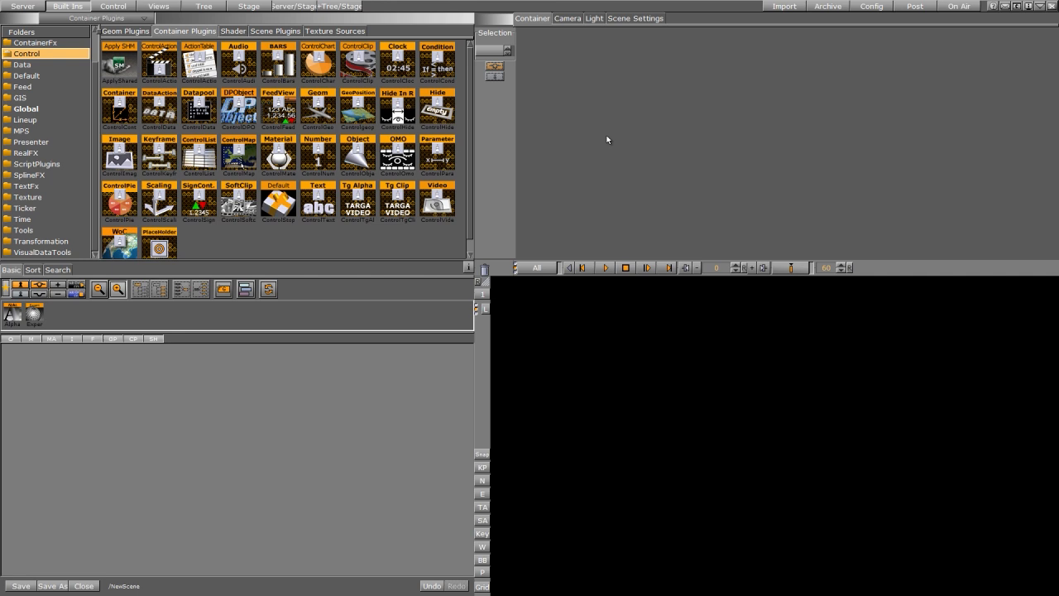
Step: Create a new scene named Clock_variant=Blue in the Concept=Blue folder and open it without saving the current scene
click(24, 6)
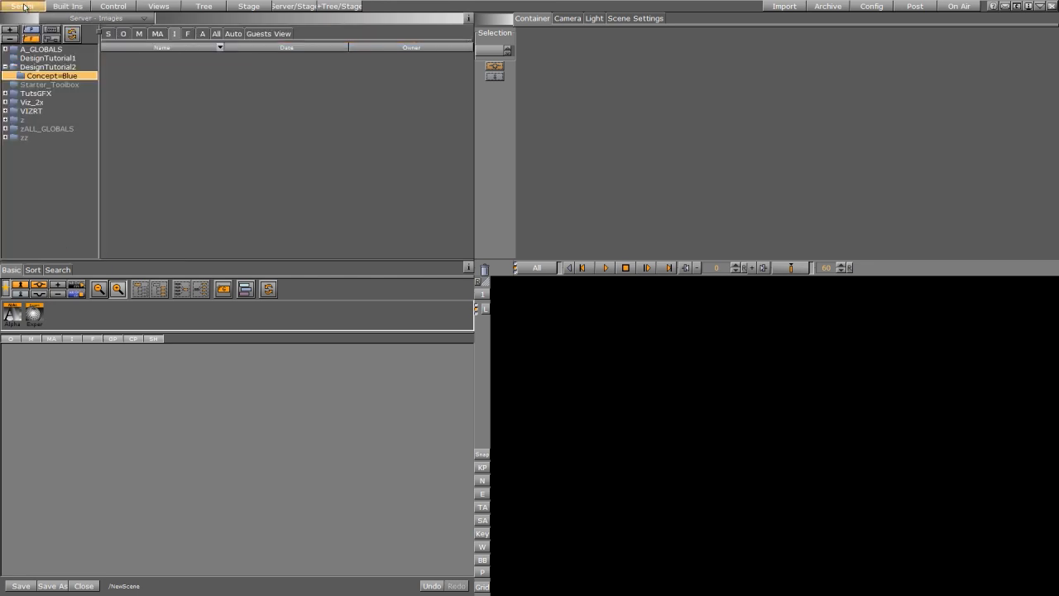
click(108, 33)
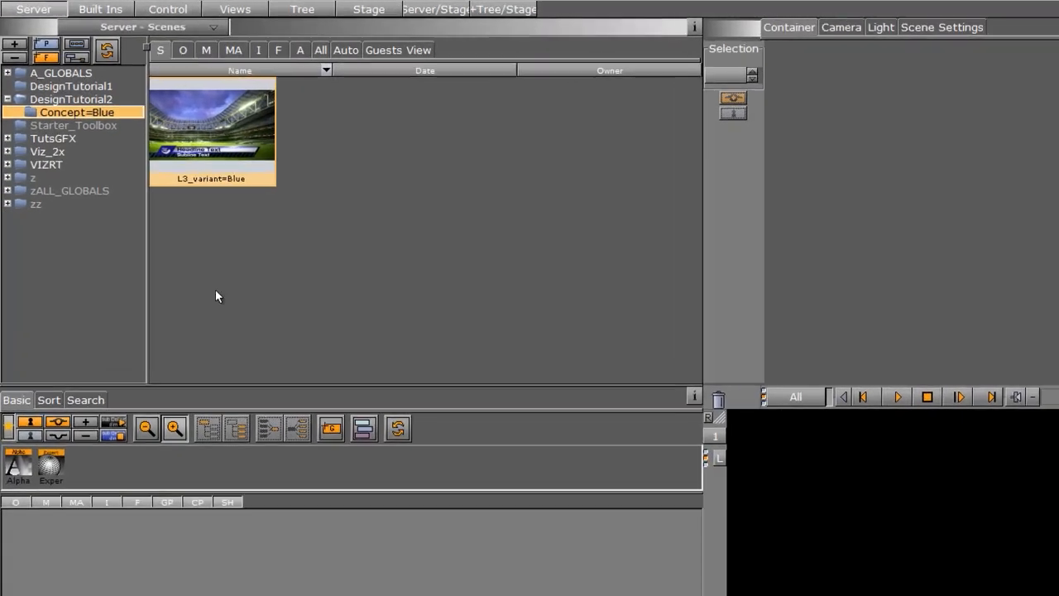
right_click(262, 248)
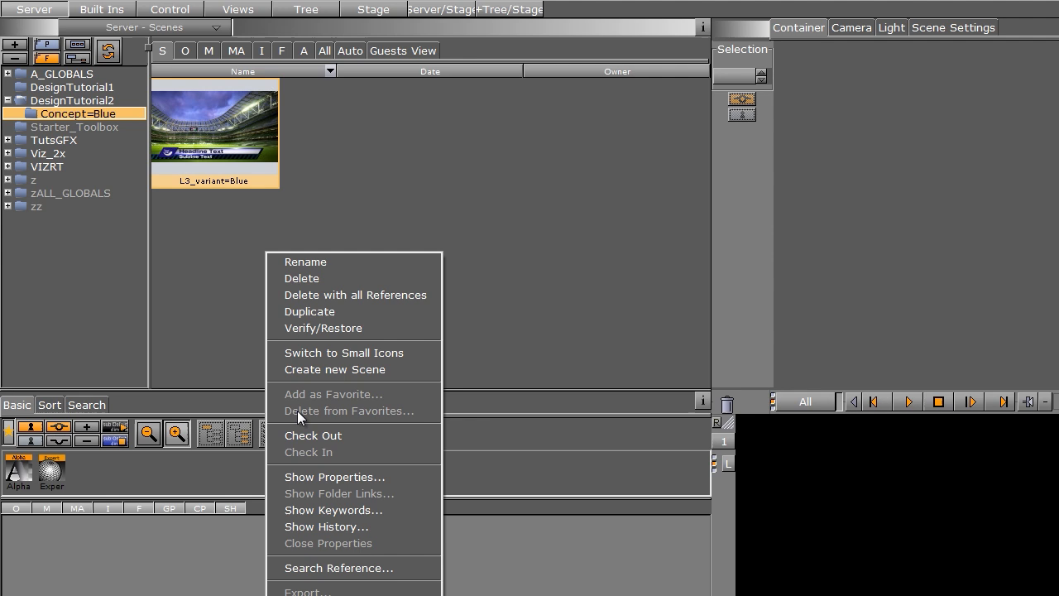
click(321, 370)
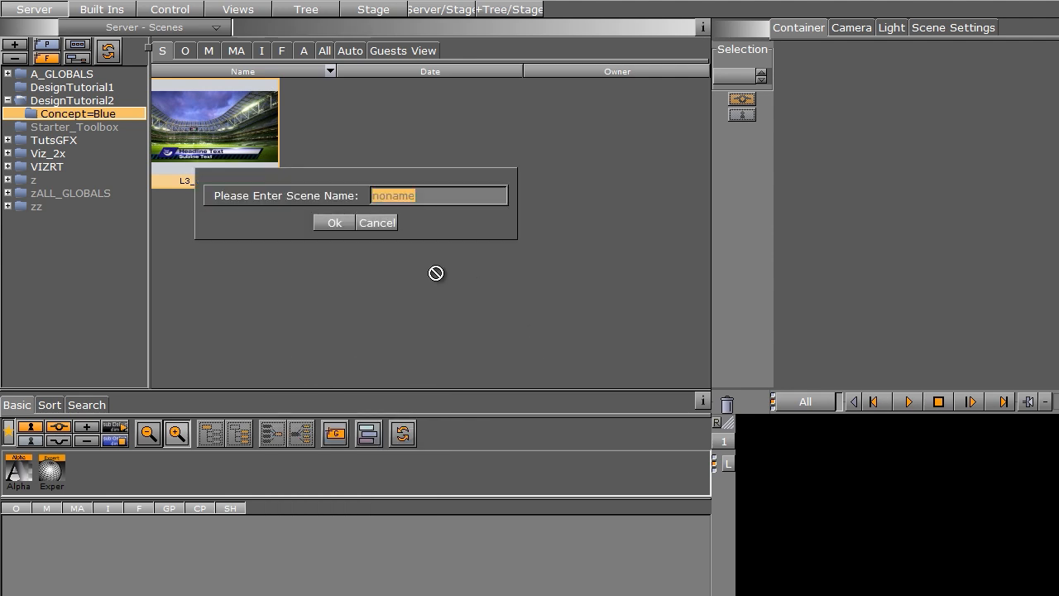
text(Clock_variant=Blue)
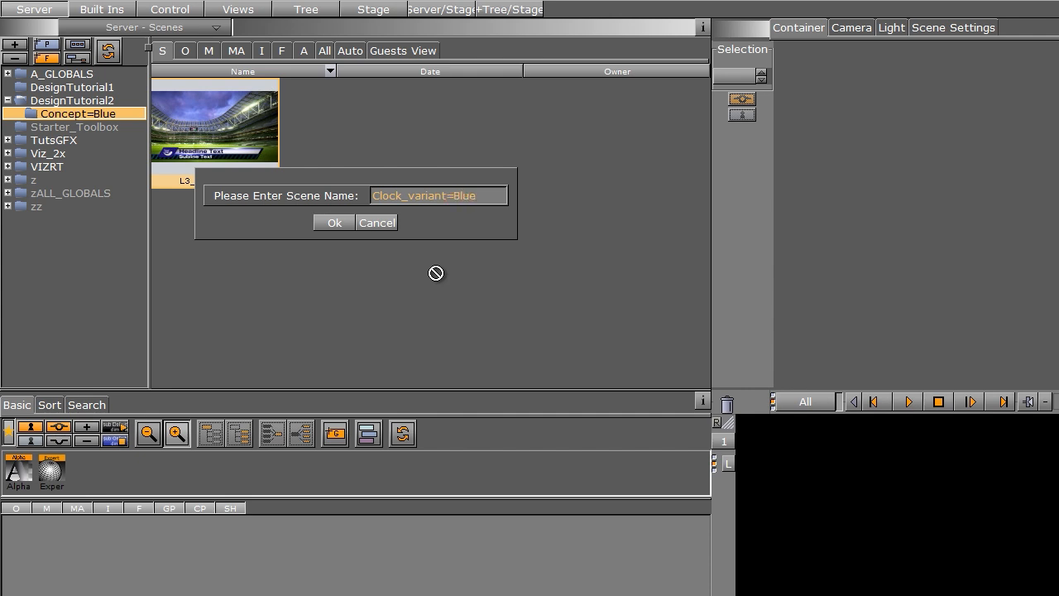
click(332, 223)
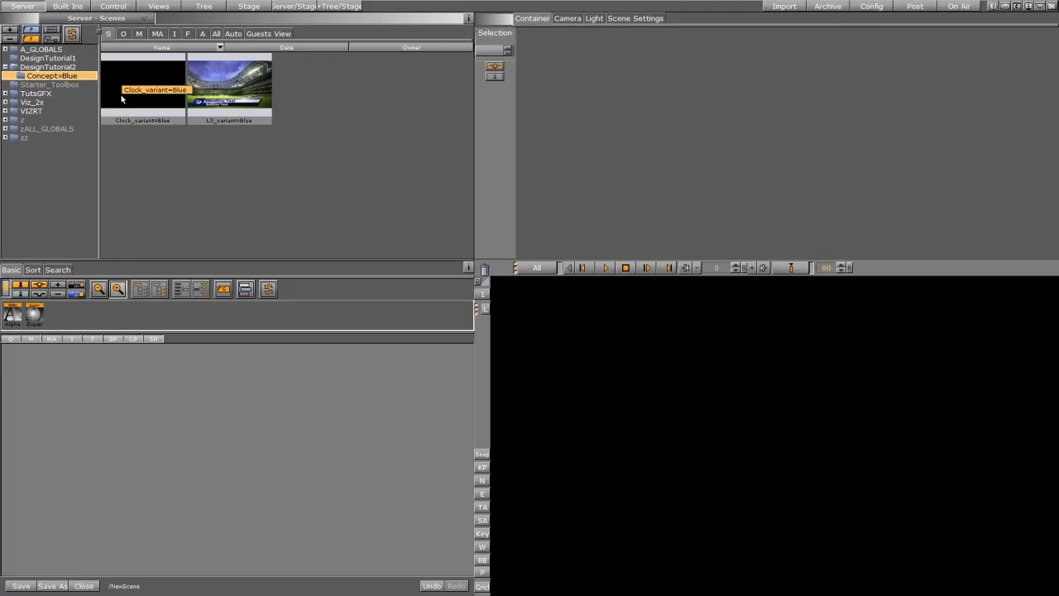
double_click(120, 98)
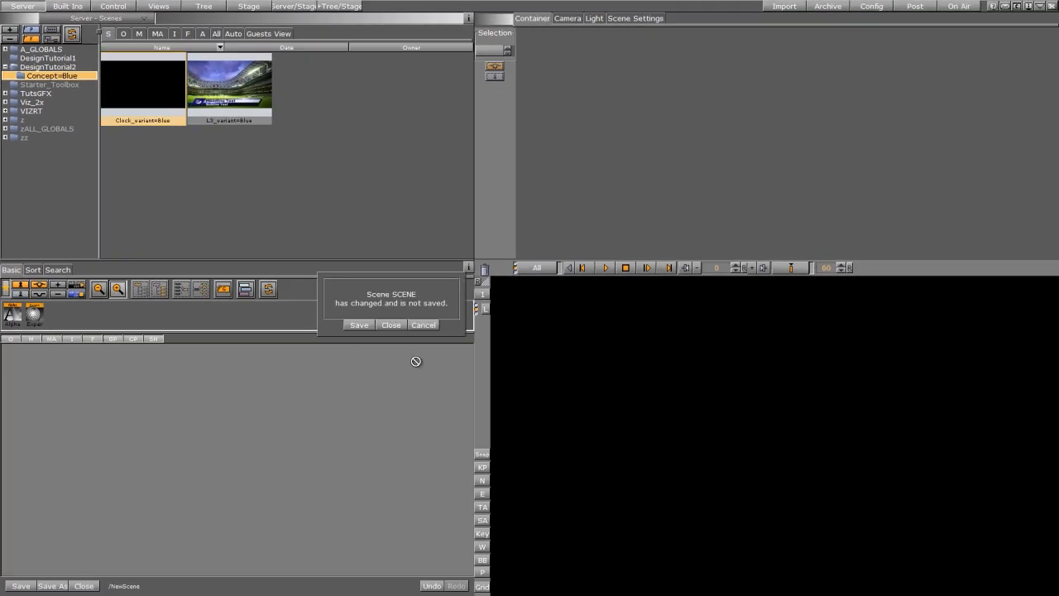
click(391, 325)
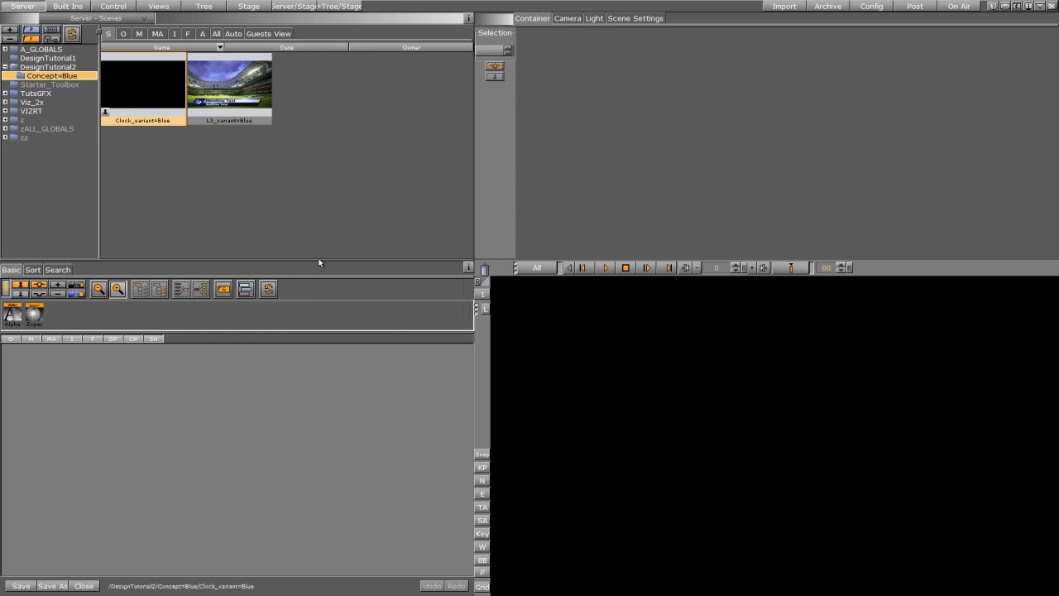
Step: Add a group container to the scene tree and rename it main
drag(221, 288, 35, 394)
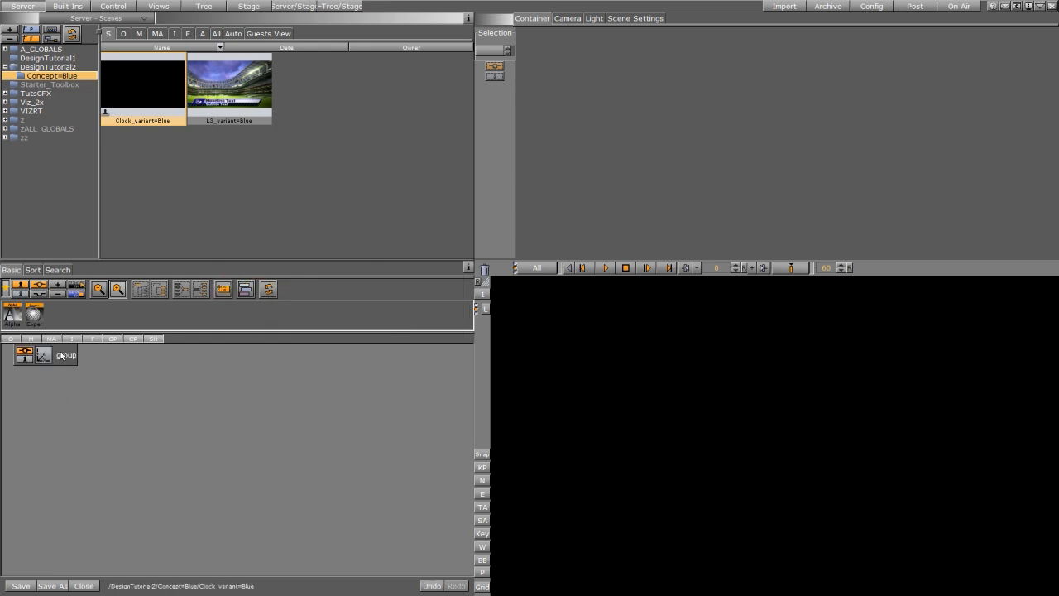
double_click(62, 354)
text(m)
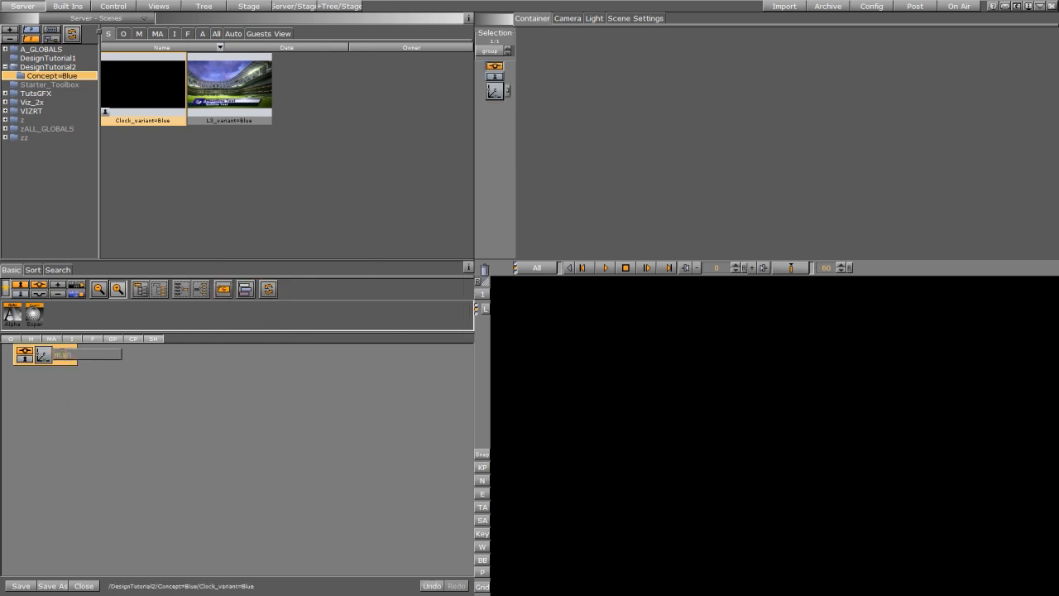
text(ain)
key(Return)
Step: Set the CLOCK image from A_GLOBALS as the scene's foreground image
click(633, 18)
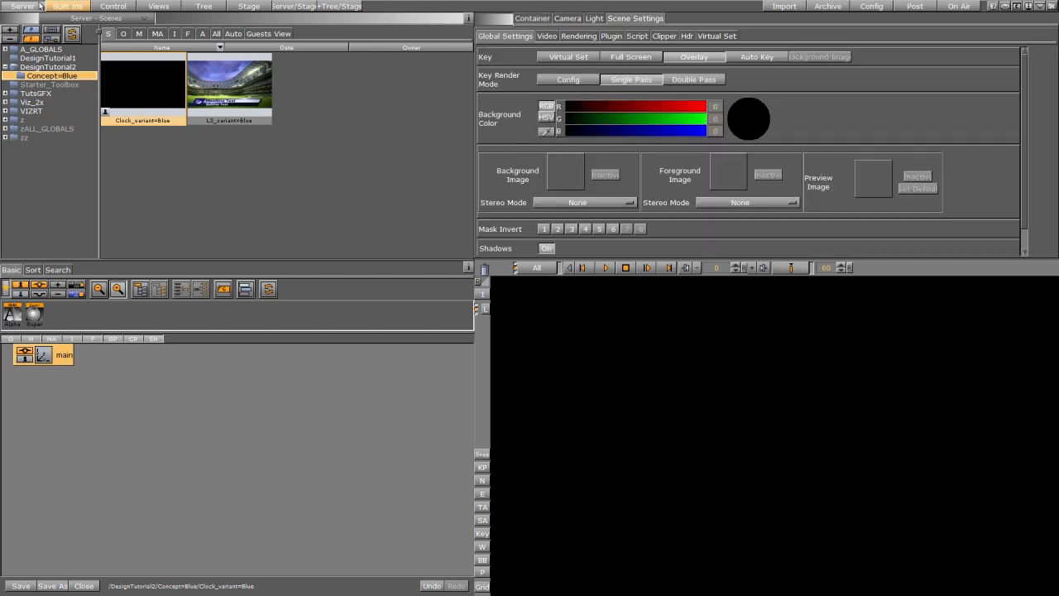
click(175, 34)
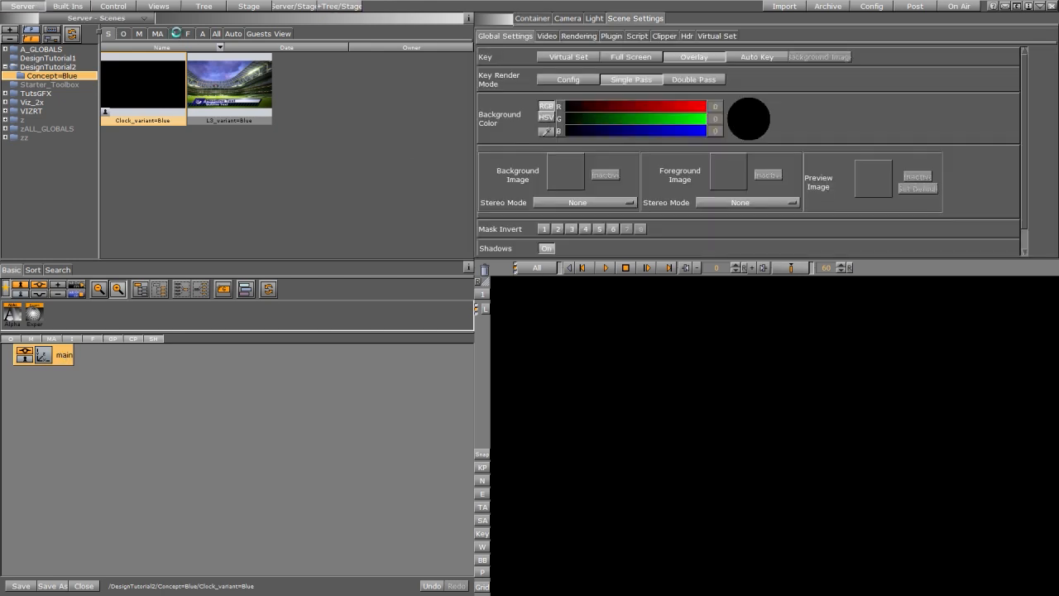
click(41, 50)
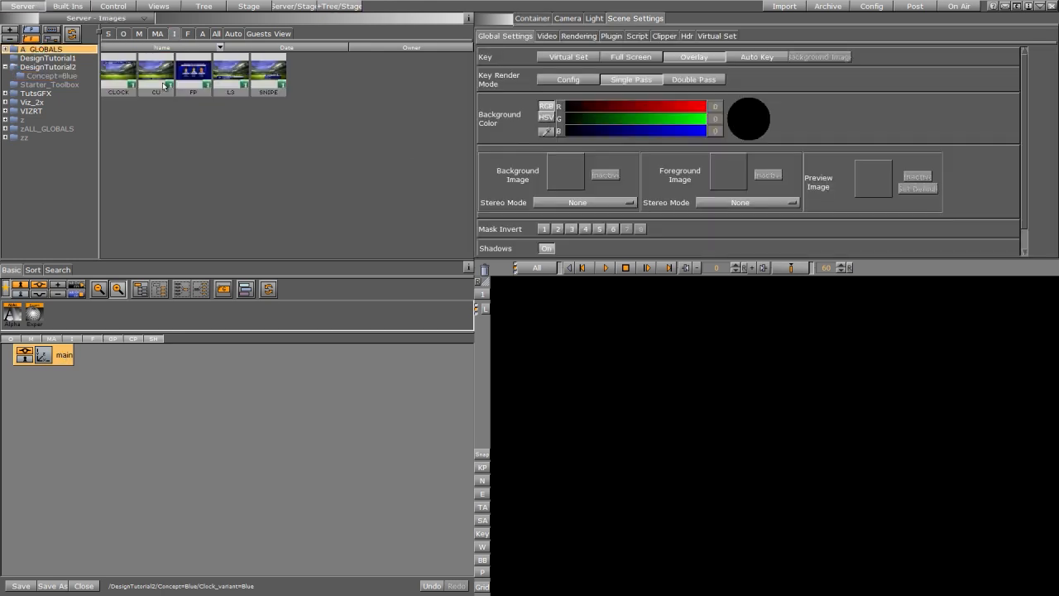
drag(123, 75, 718, 177)
Step: Set the Stadium image as the scene's background image and deactivate the foreground image
click(58, 67)
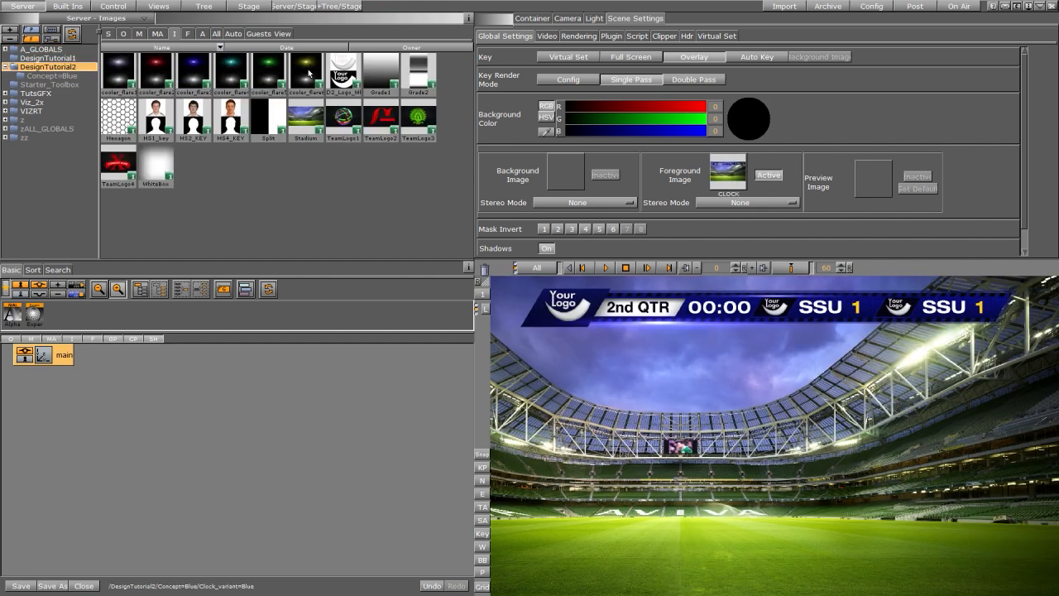
drag(301, 121, 559, 177)
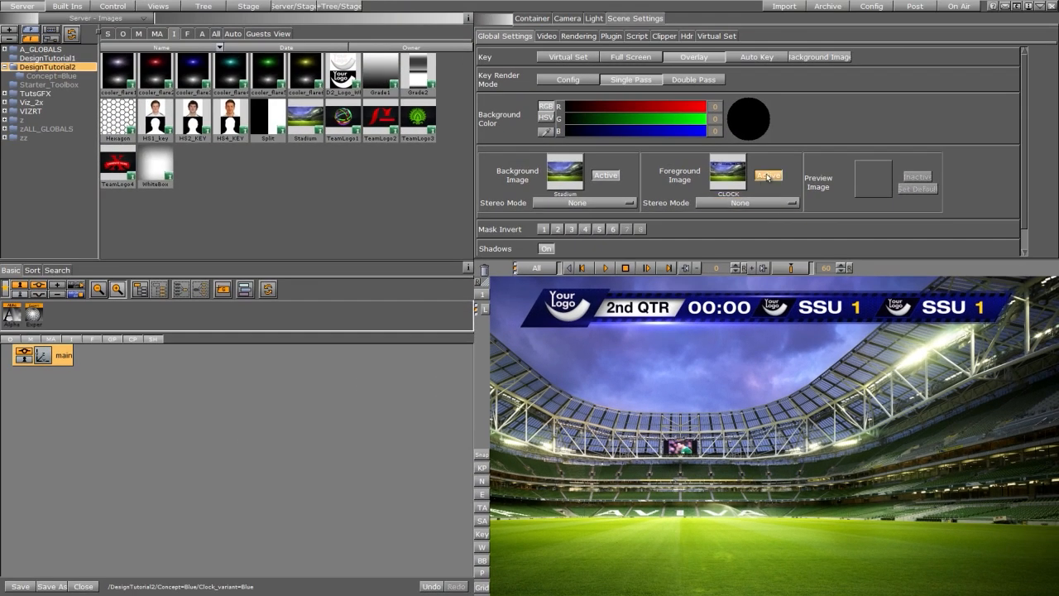
click(768, 176)
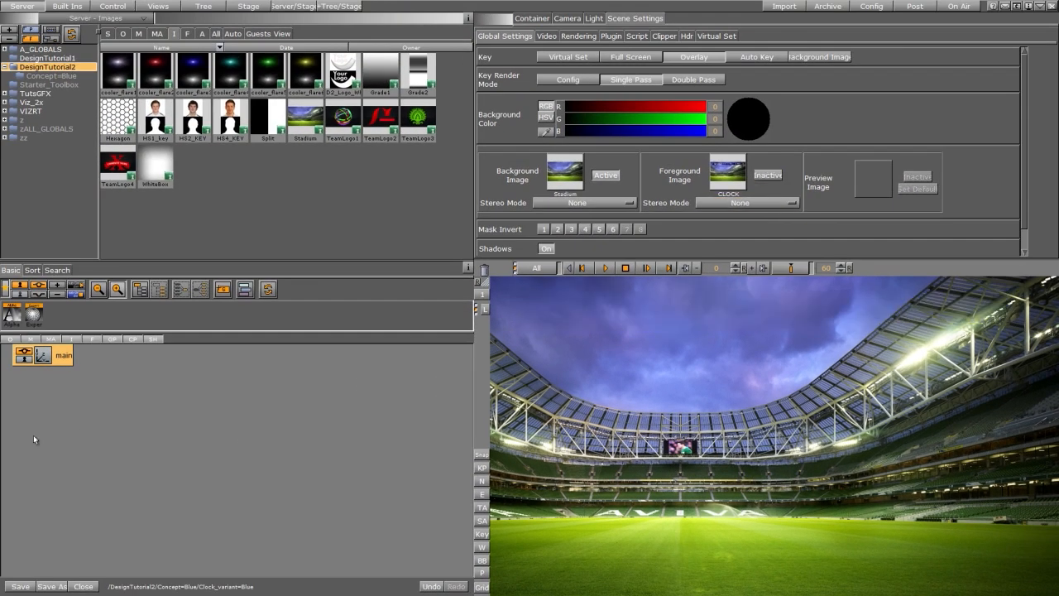
Step: Add a child group under main and rename it bg
drag(222, 288, 93, 359)
click(77, 381)
double_click(79, 372)
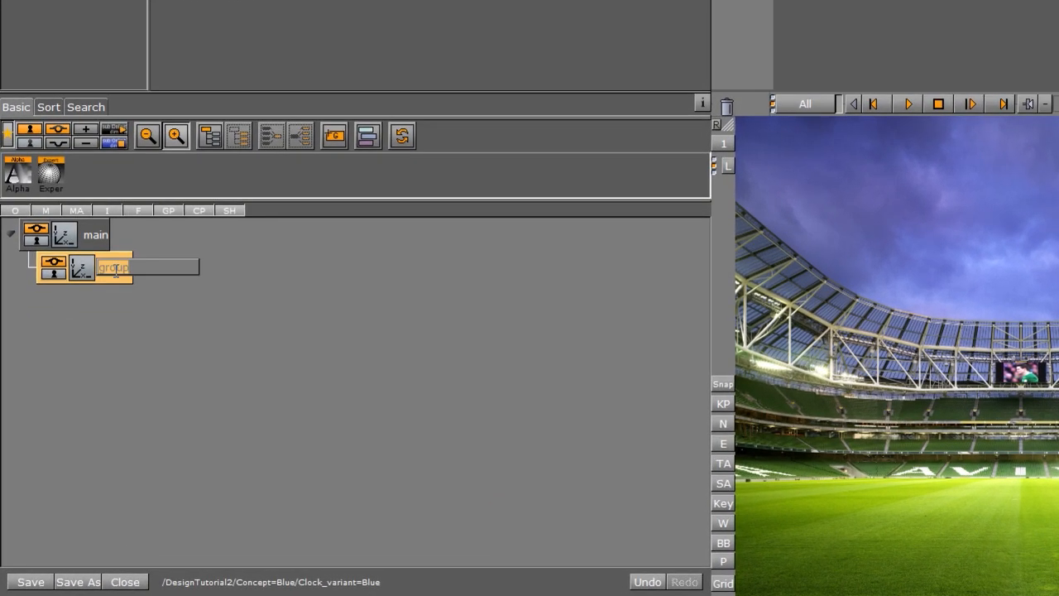
text(bg)
key(Return)
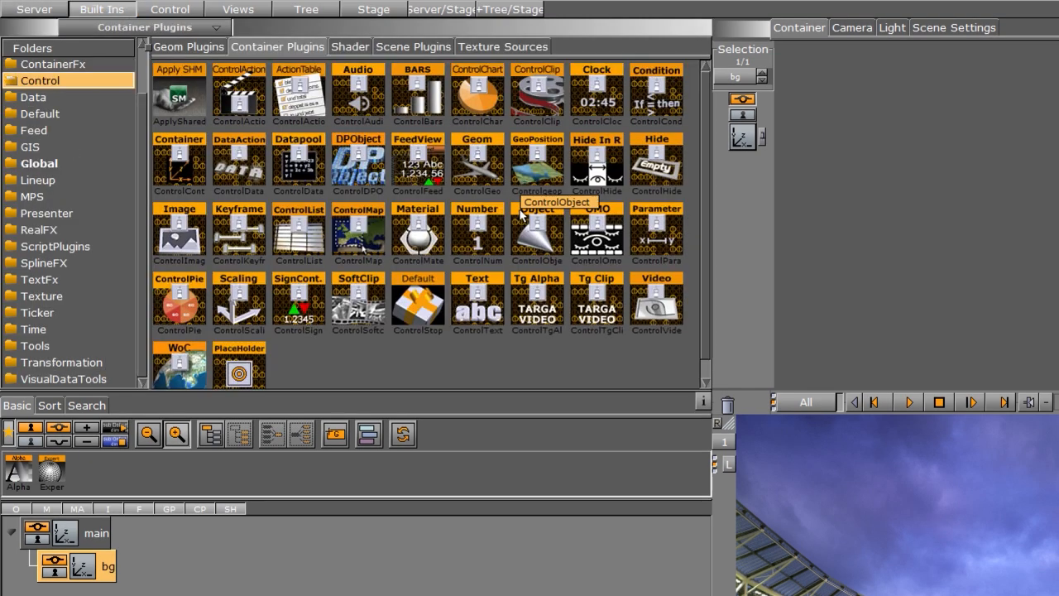
Step: Add a Noggi geometry inside the bg group and open its settings
click(176, 46)
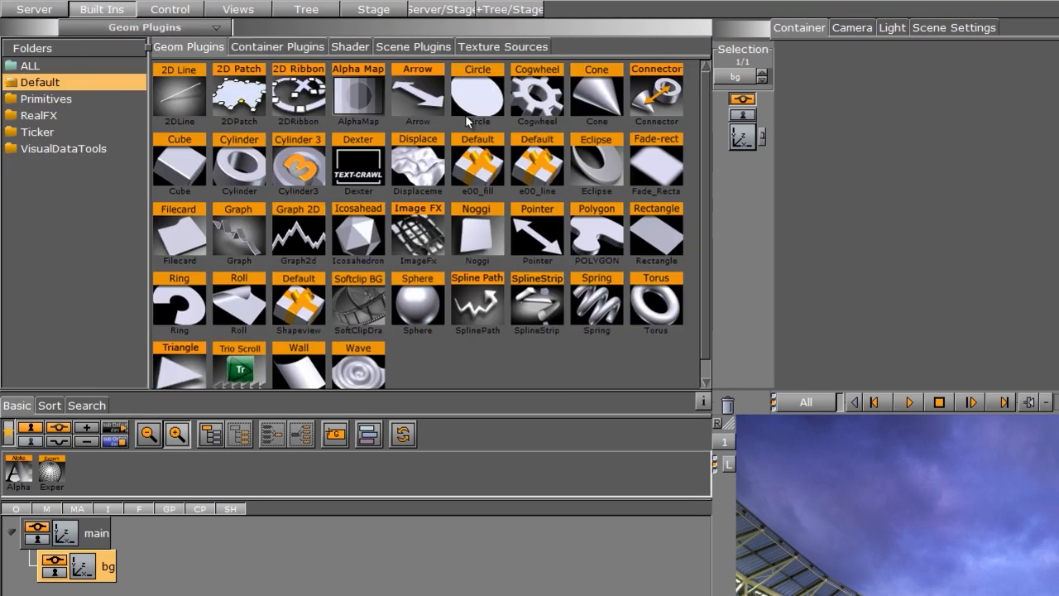
drag(477, 236, 104, 570)
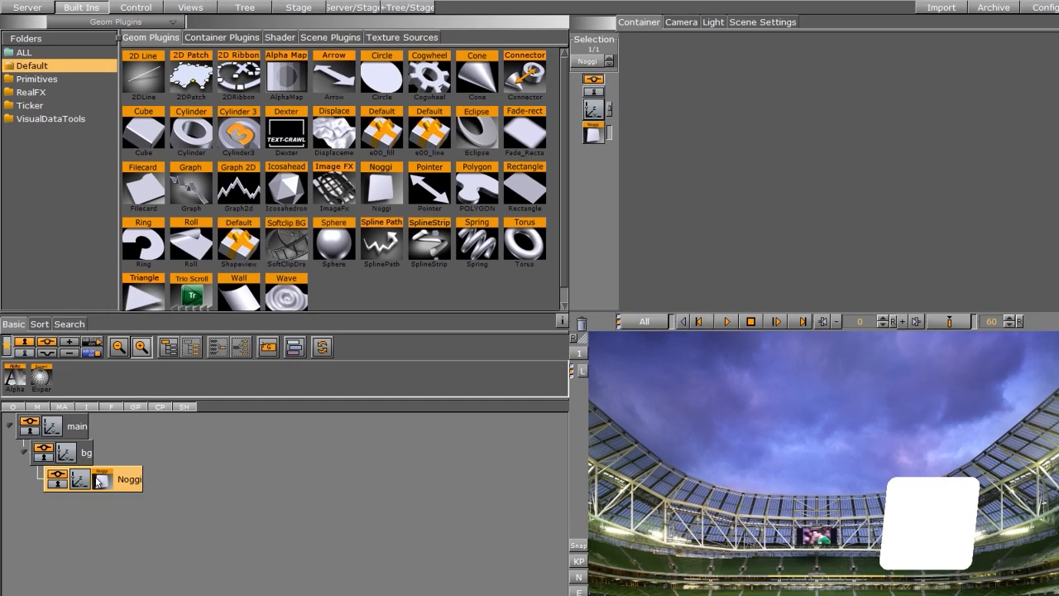
click(124, 590)
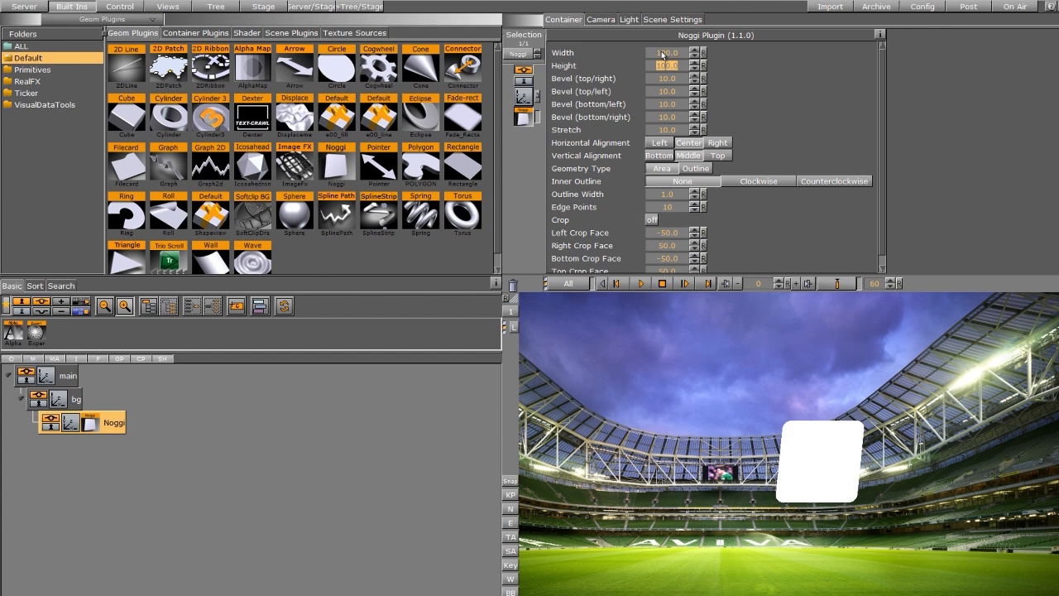
Step: Set the Noggi's width to 550 and height to 45
click(662, 55)
text(550)
key(Return)
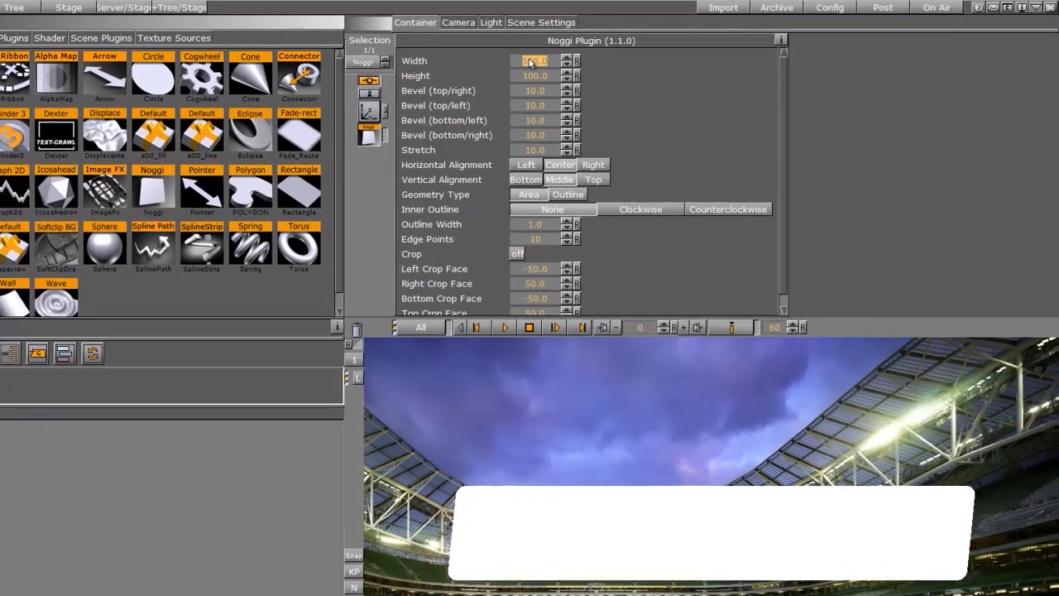
drag(535, 77, 316, 69)
click(537, 76)
text(45)
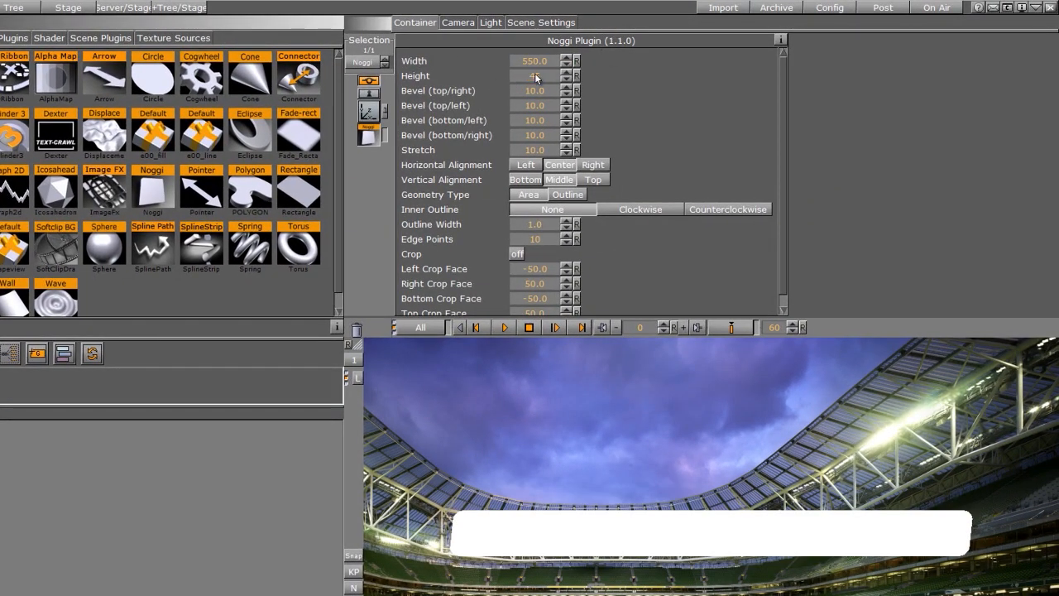
key(Return)
Step: Set all four Noggi bevels to 0 and its stretch to 60
click(534, 92)
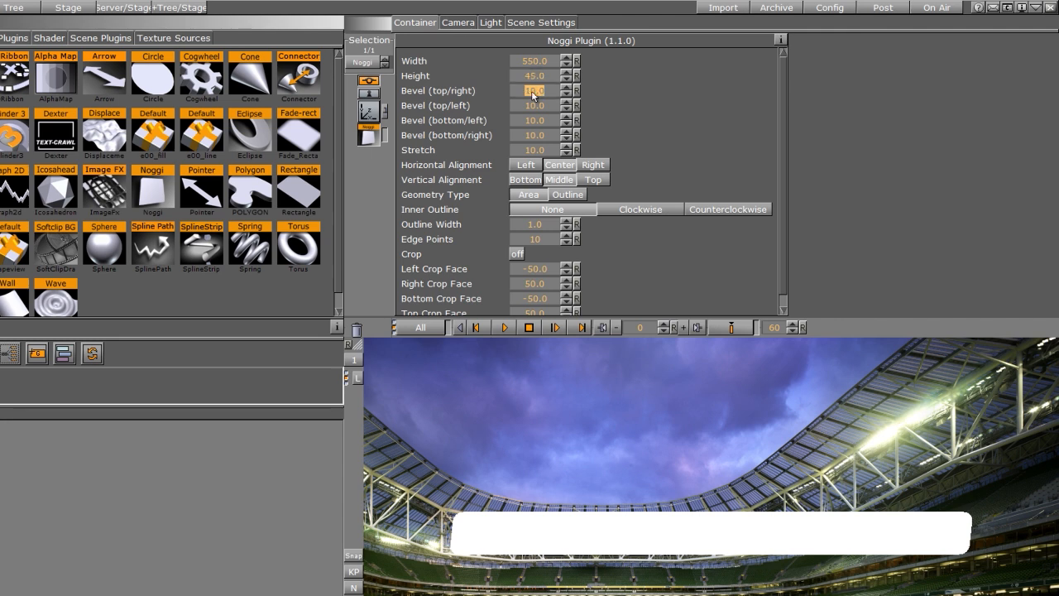
text(0)
click(534, 106)
text(0)
click(534, 121)
text(0)
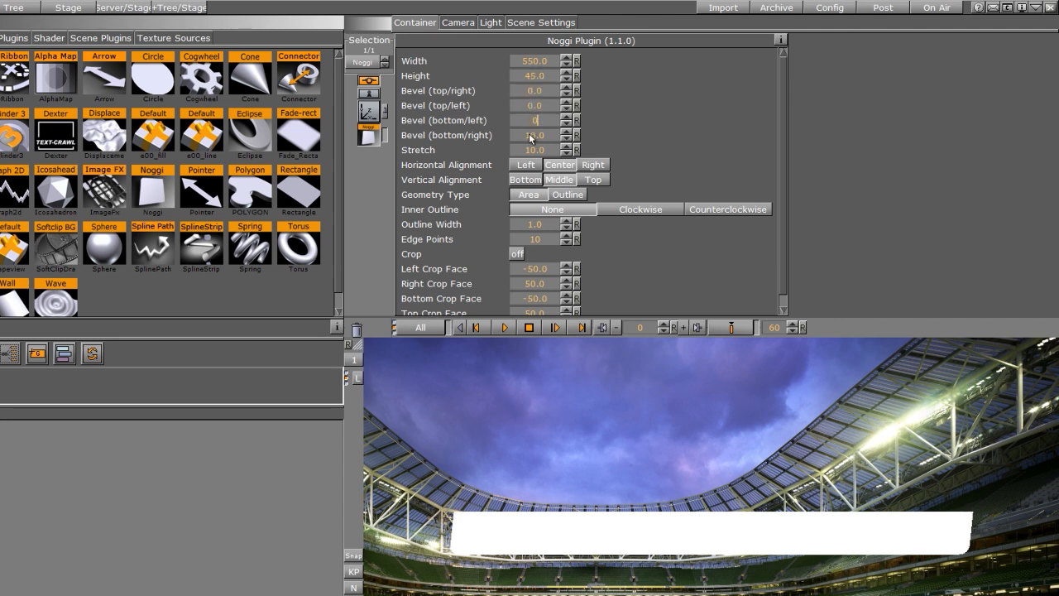
click(530, 136)
text(0)
click(532, 151)
text(60)
key(Return)
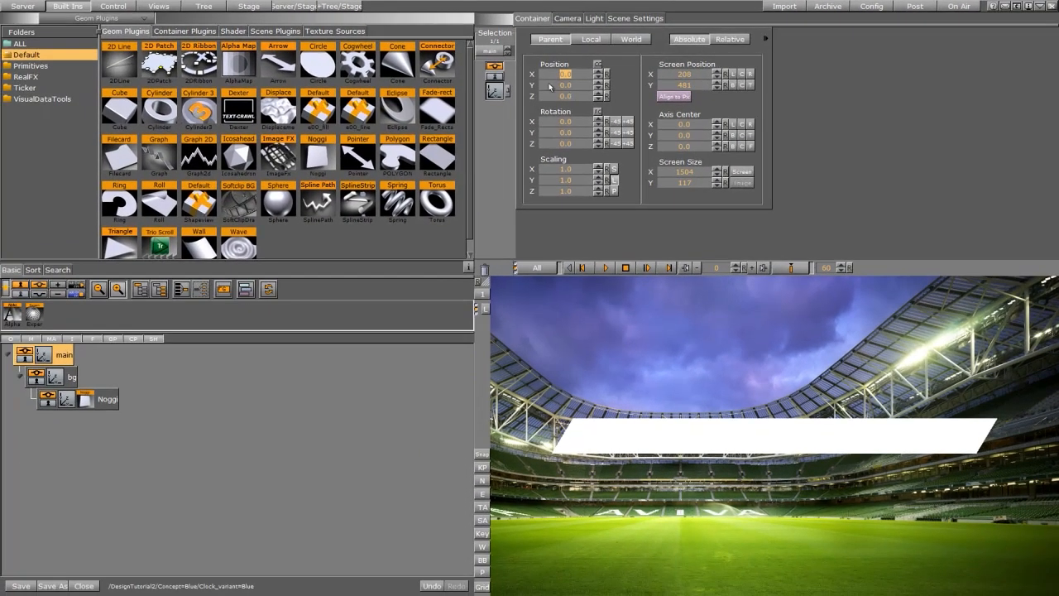
Step: Move the main container up to a Y position of 168
drag(438, 104, 483, 95)
drag(586, 77, 591, 71)
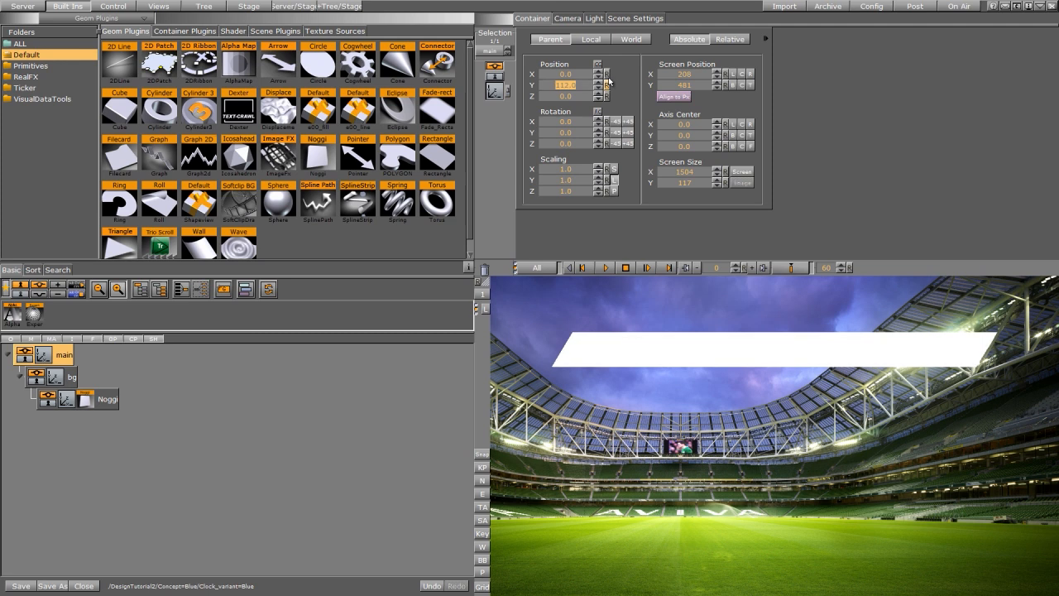
click(481, 520)
click(481, 520)
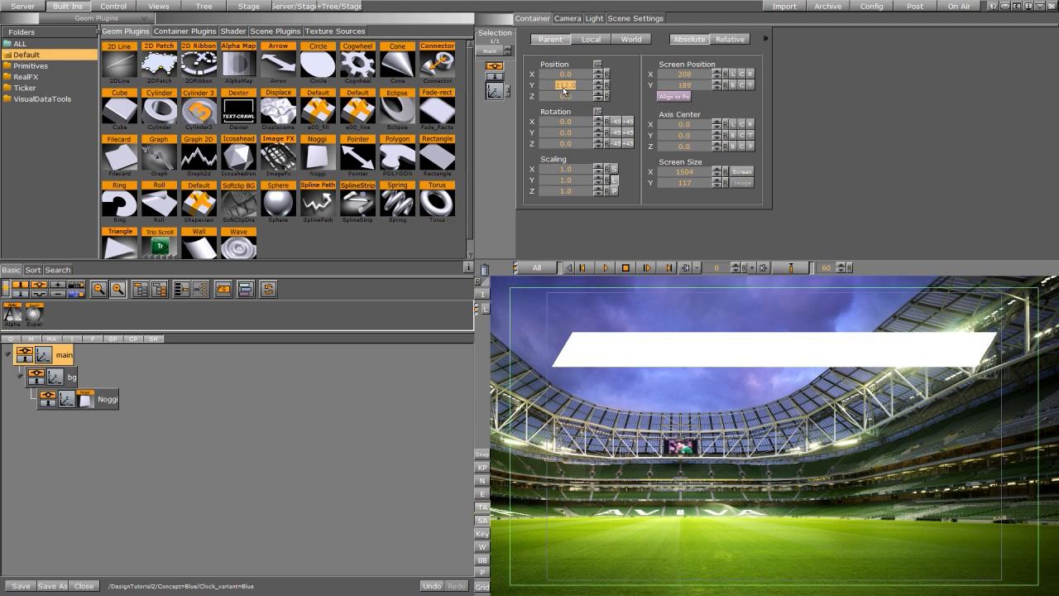
drag(561, 88, 592, 87)
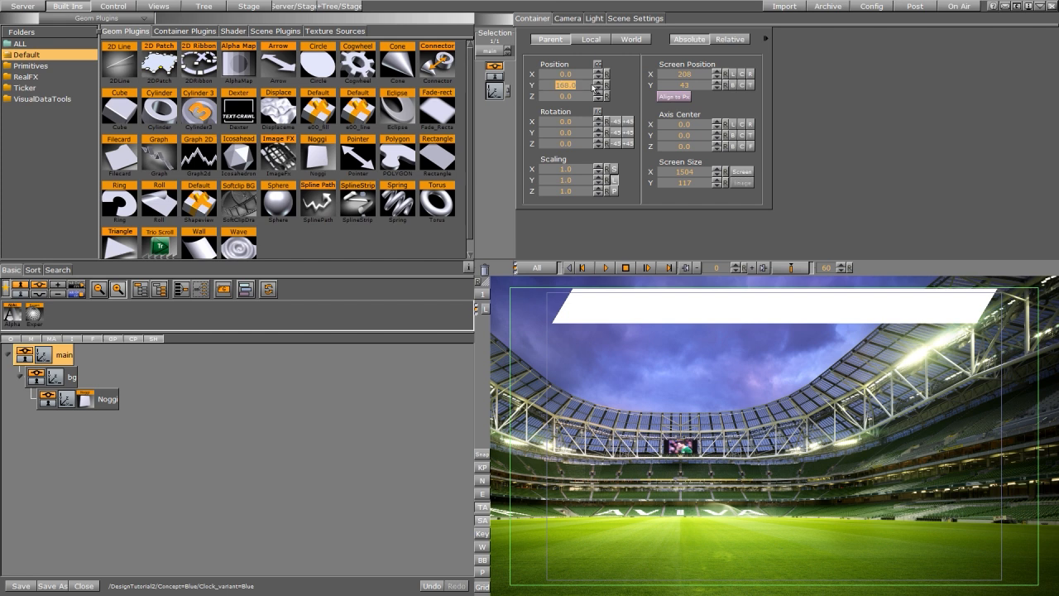
Step: Apply the Blue material from the Concept=Blue folder to the Noggi bar
click(23, 5)
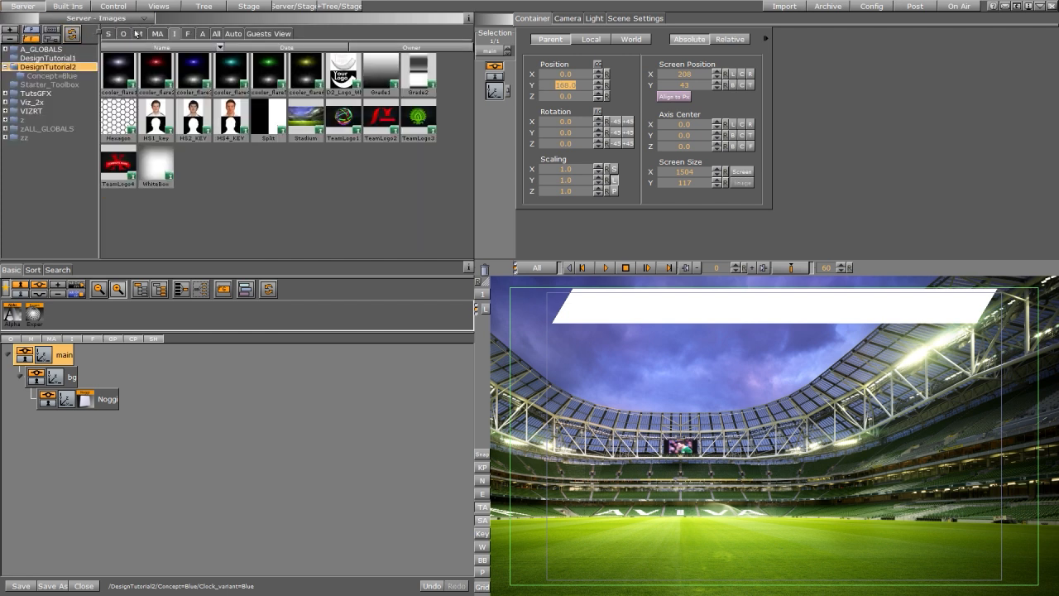
click(139, 35)
click(79, 77)
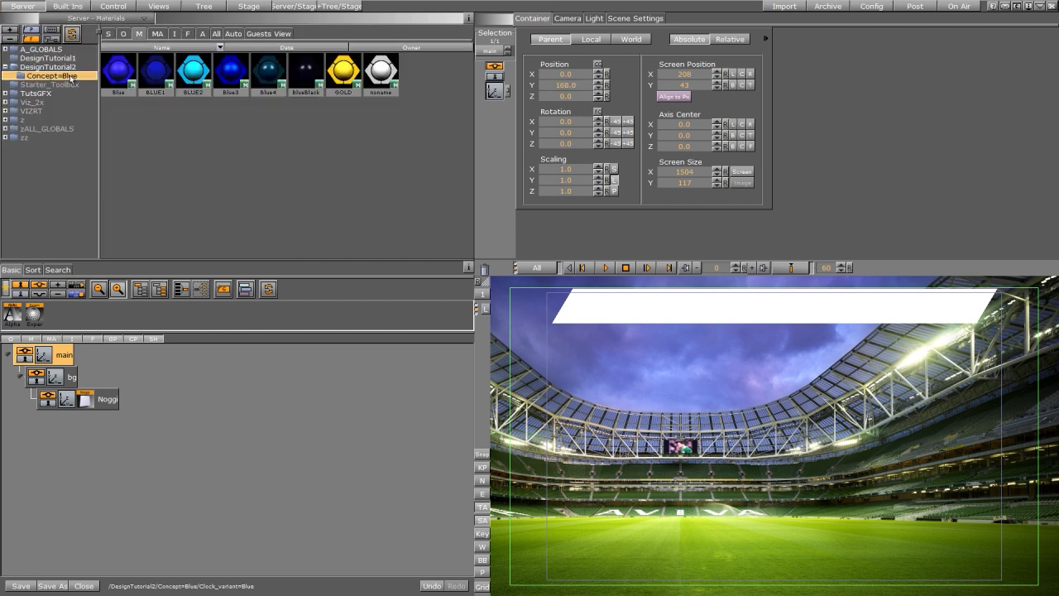
drag(156, 71, 114, 381)
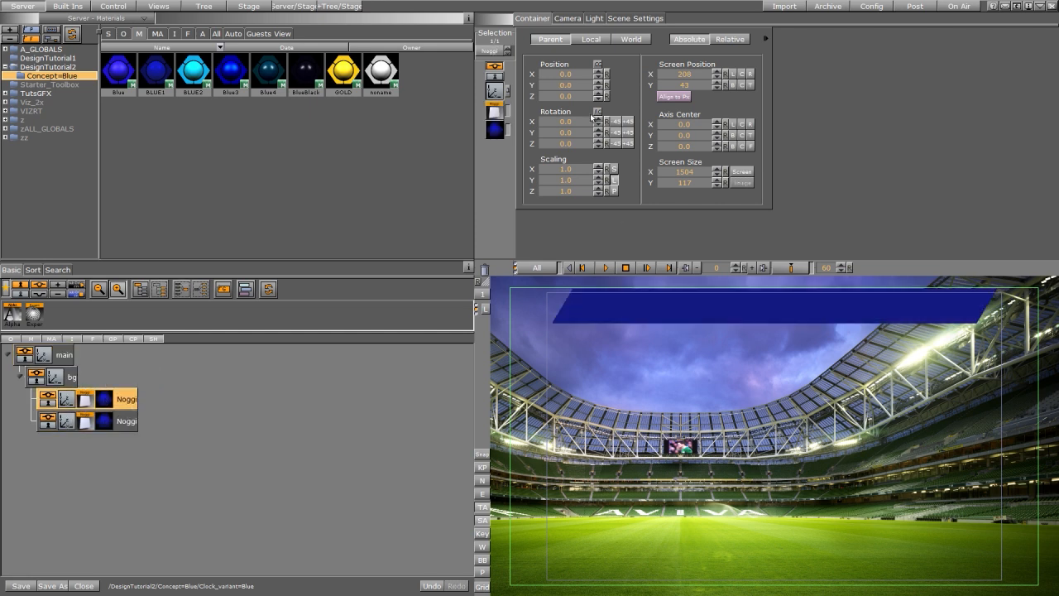
Step: Raise the Noggi bar's Z position to 0.1 and apply the Grade1 image from DesignTutorial2 as its texture
click(598, 94)
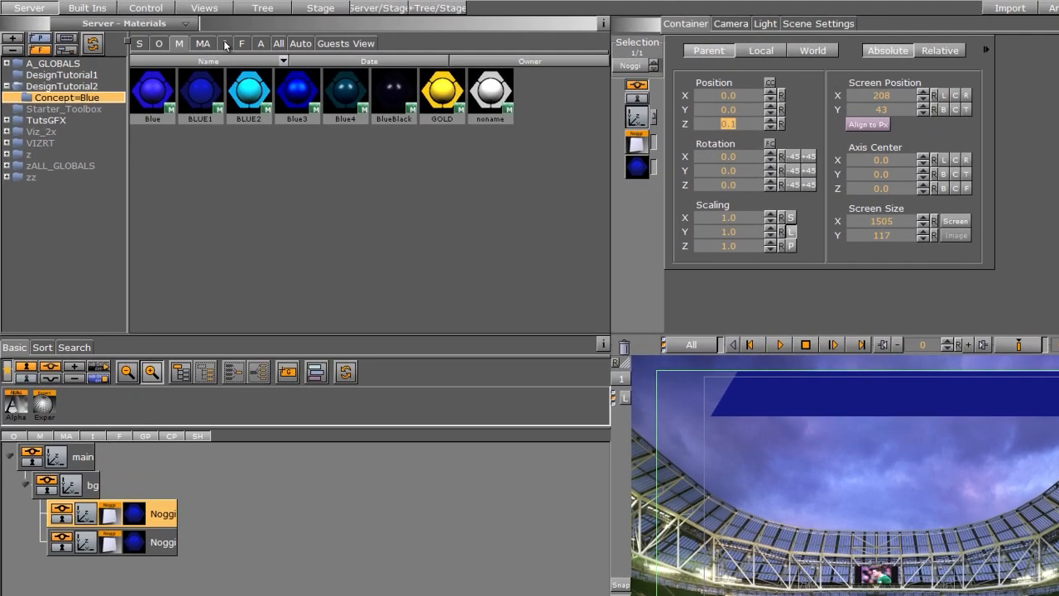
click(213, 41)
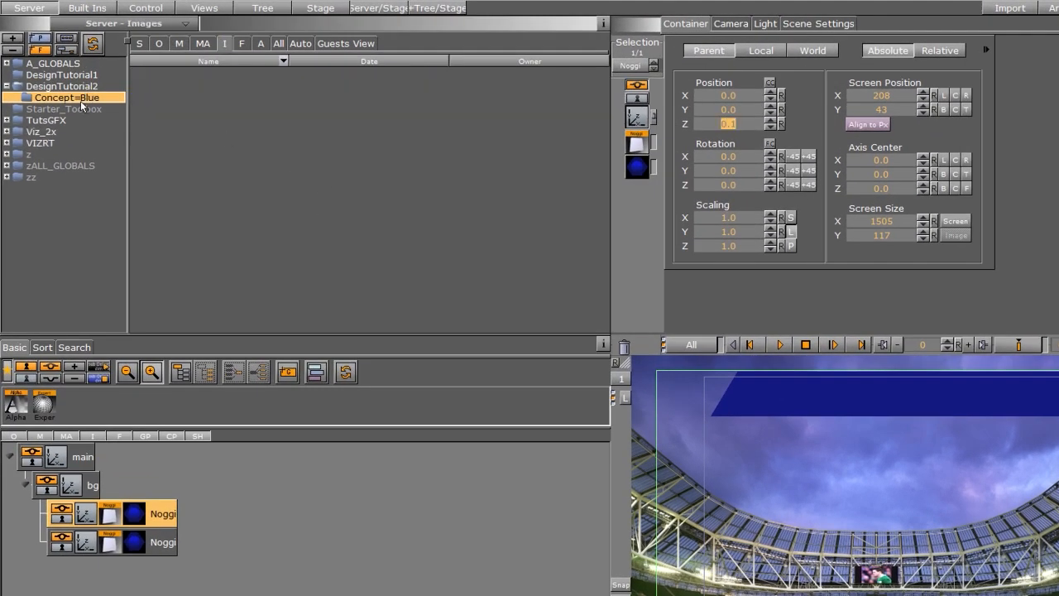
click(62, 86)
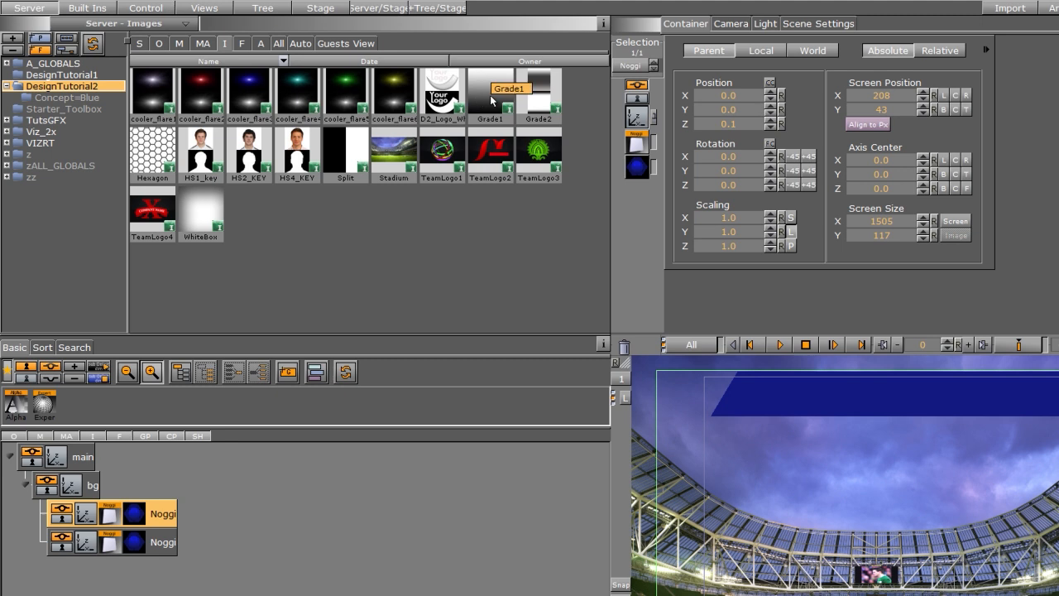
drag(492, 100, 98, 526)
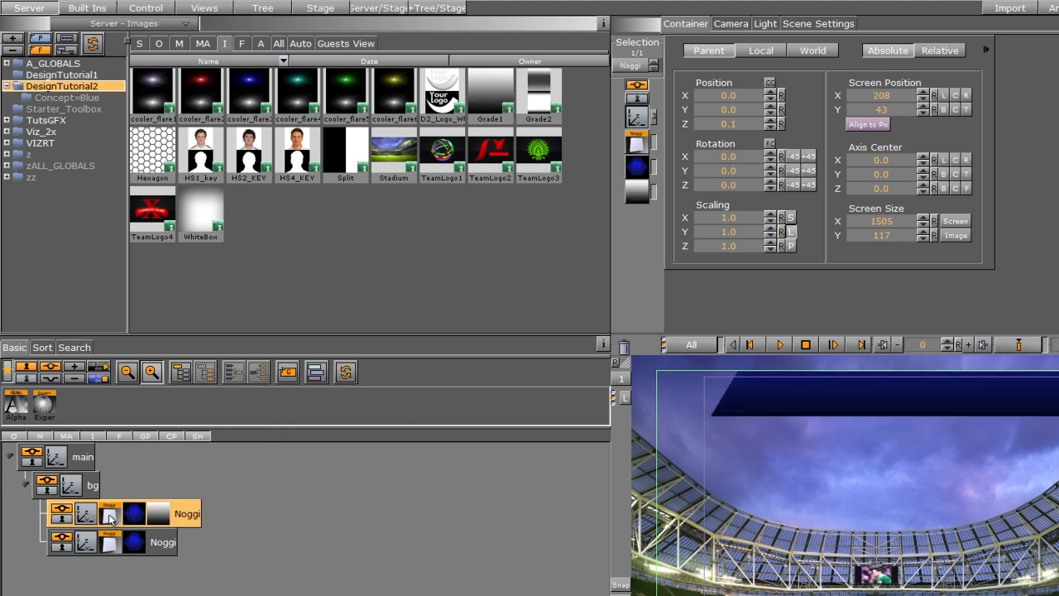
click(110, 516)
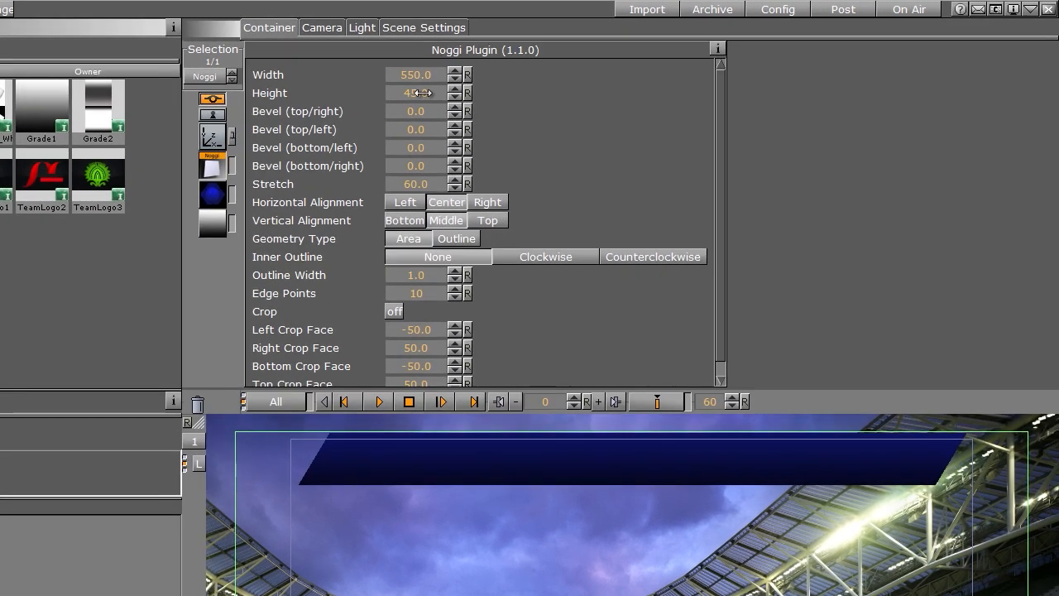
Step: Duplicate the textured Noggi container within the bg group and nudge the top Noggi's Z position up
drag(422, 93, 376, 108)
drag(411, 72, 360, 80)
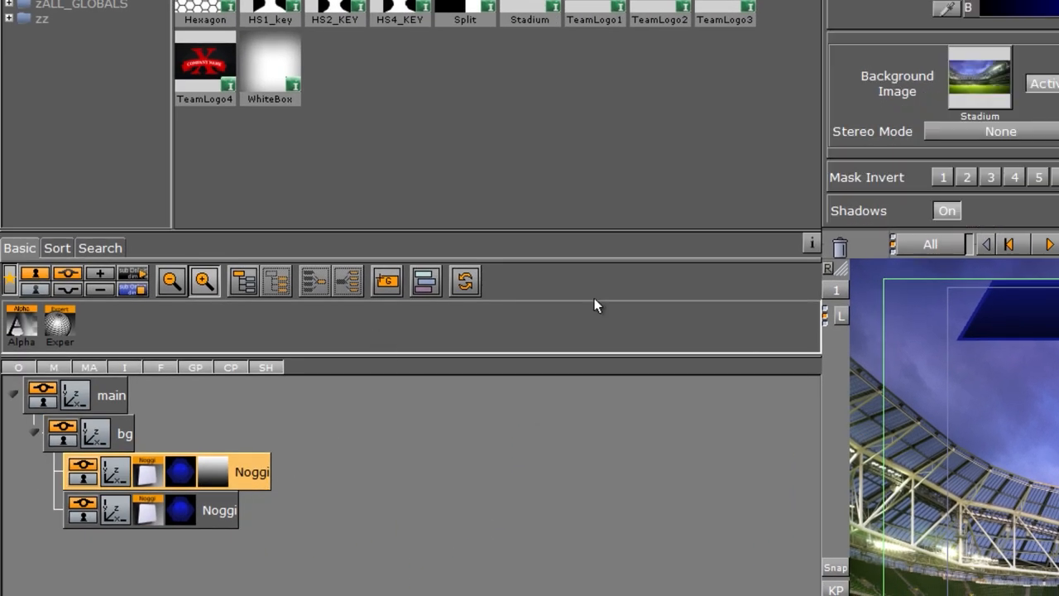
ctrl+drag(246, 468, 166, 430)
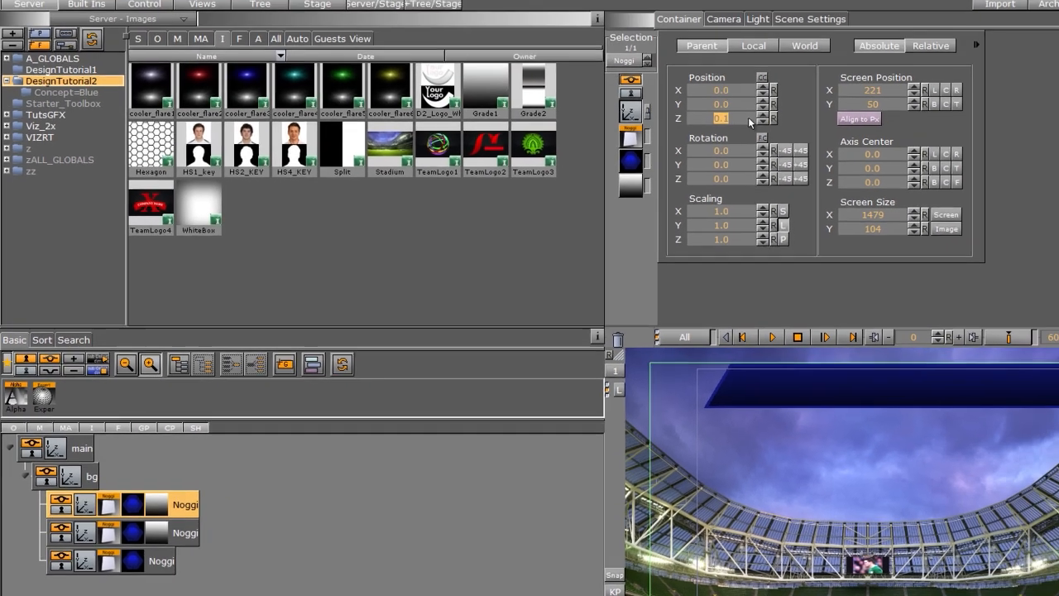
click(757, 120)
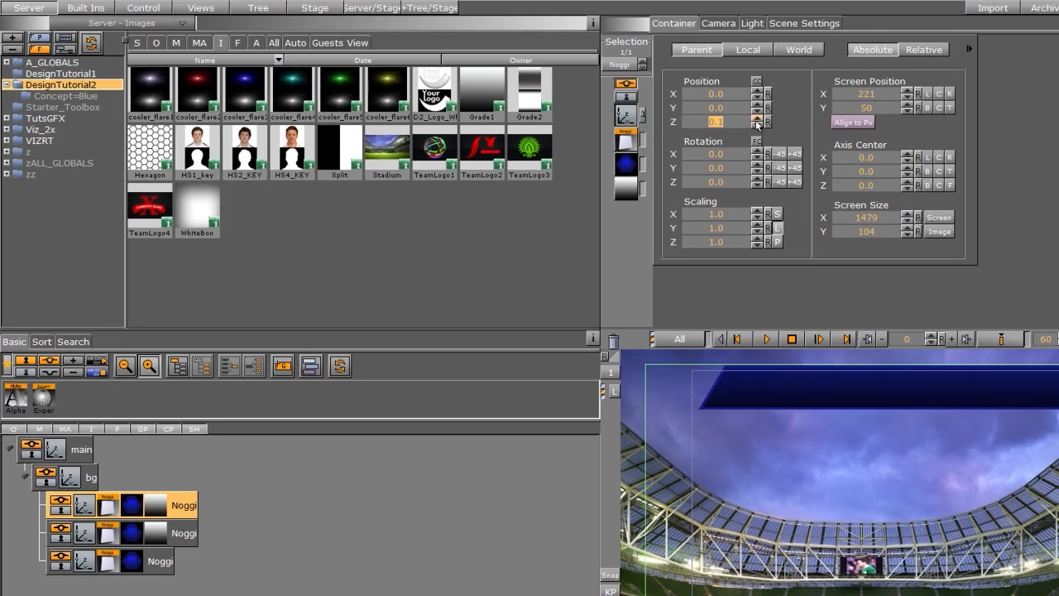
click(757, 120)
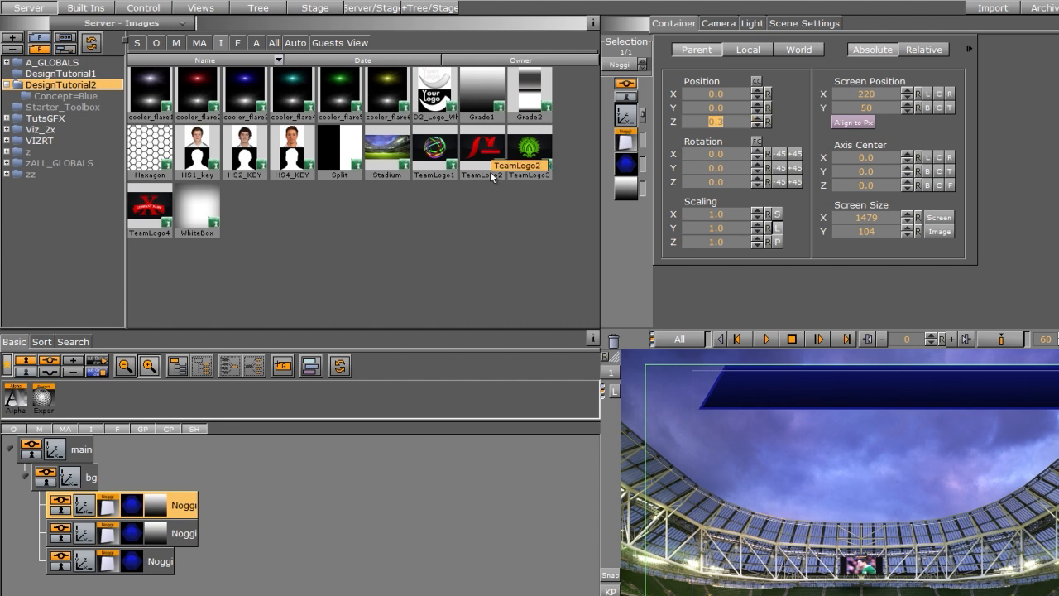
Step: Replace the top Noggi's texture with the Hexagon image and open its texture settings
drag(154, 163, 156, 506)
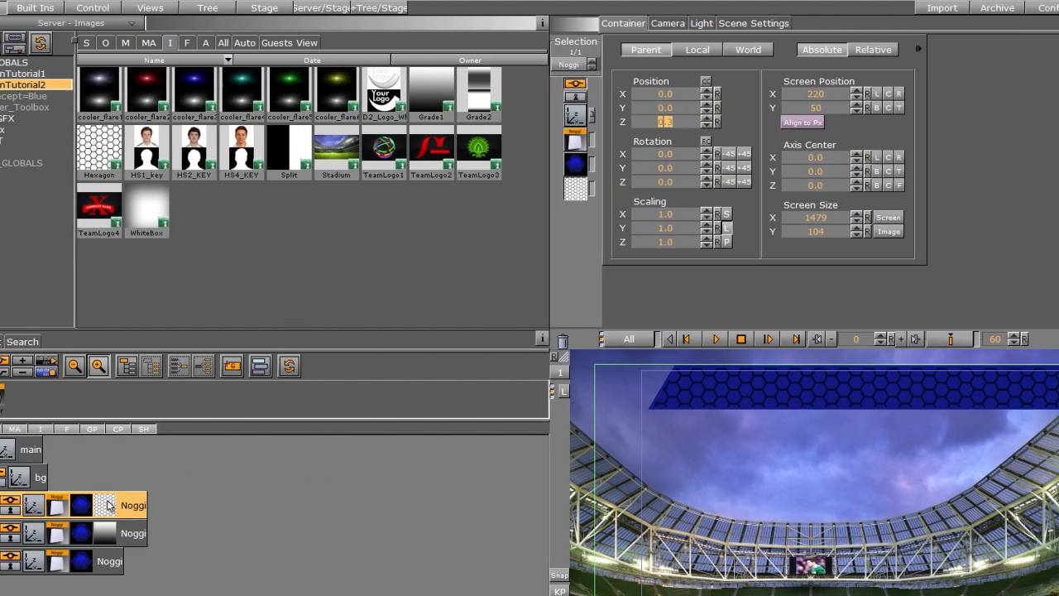
click(157, 505)
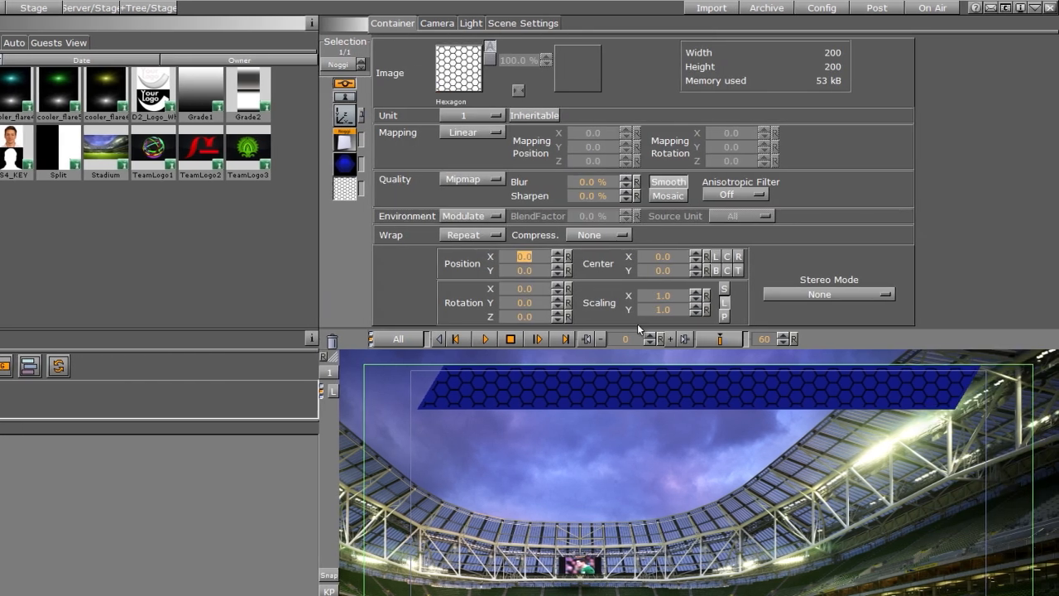
drag(699, 295, 626, 310)
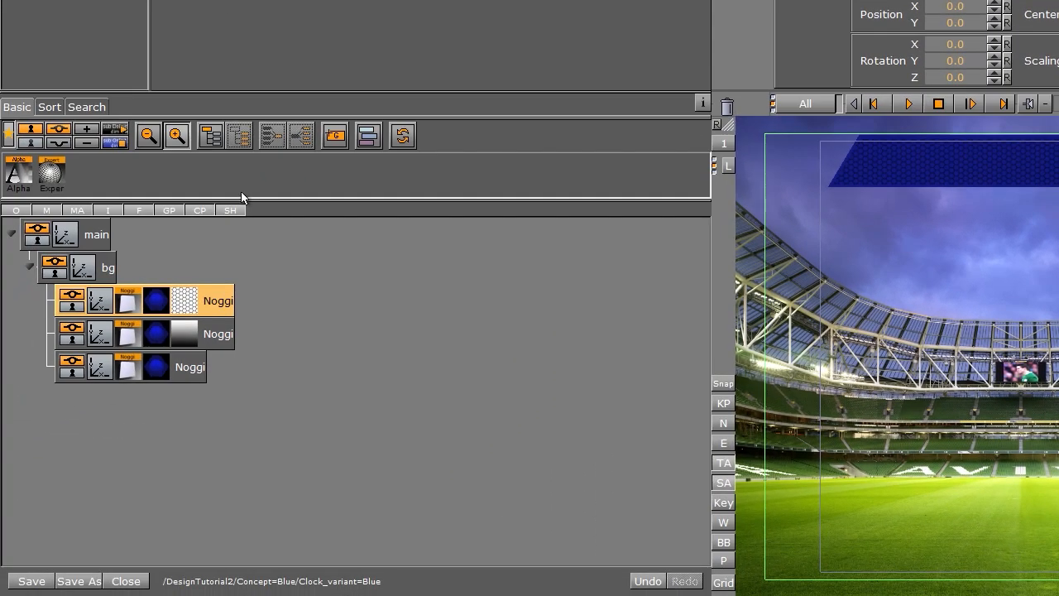
Step: Add an Alpha function to the hexagon Noggi and lower its alpha value
drag(19, 175, 211, 305)
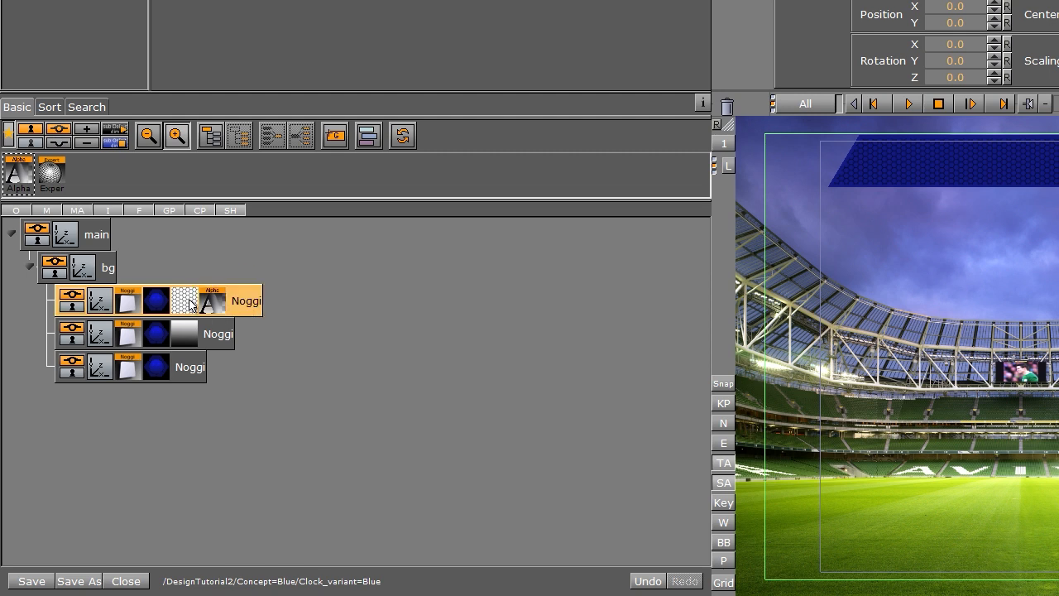
click(209, 304)
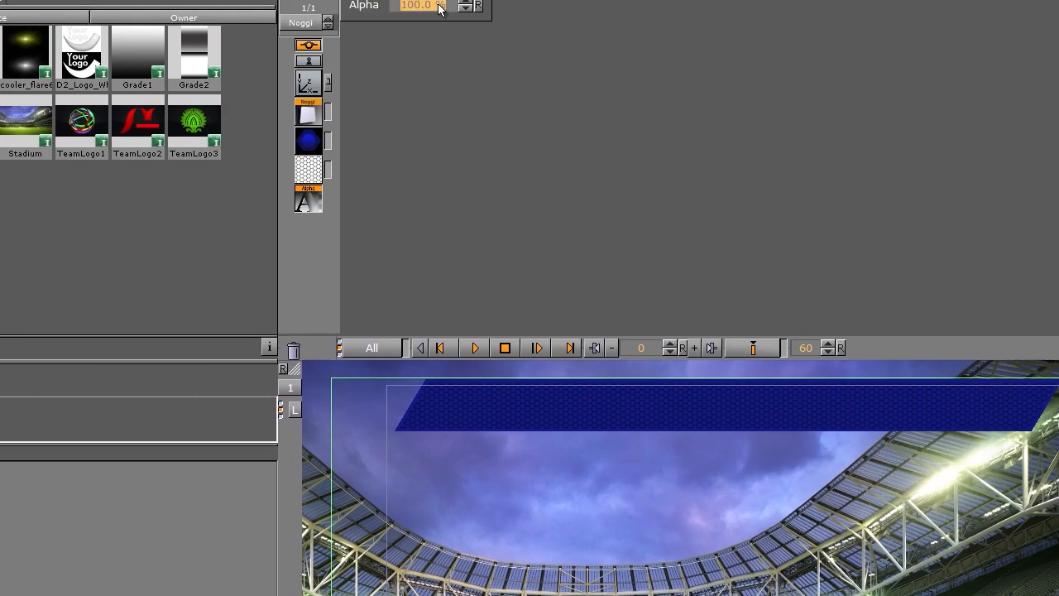
drag(342, 61, 295, 74)
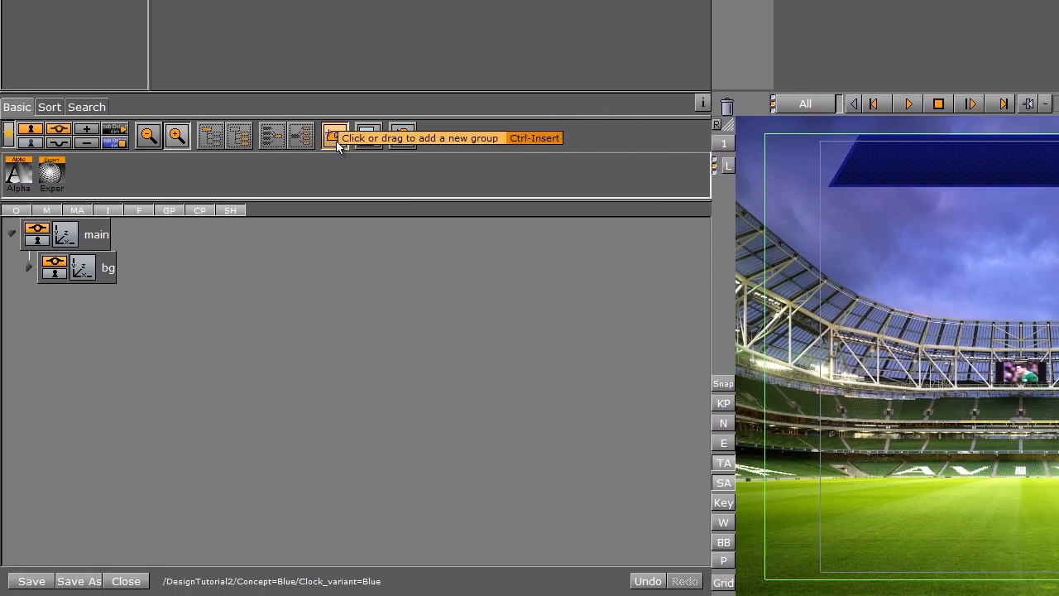
Step: Add a new group under main and rename it stripes
drag(336, 141, 100, 333)
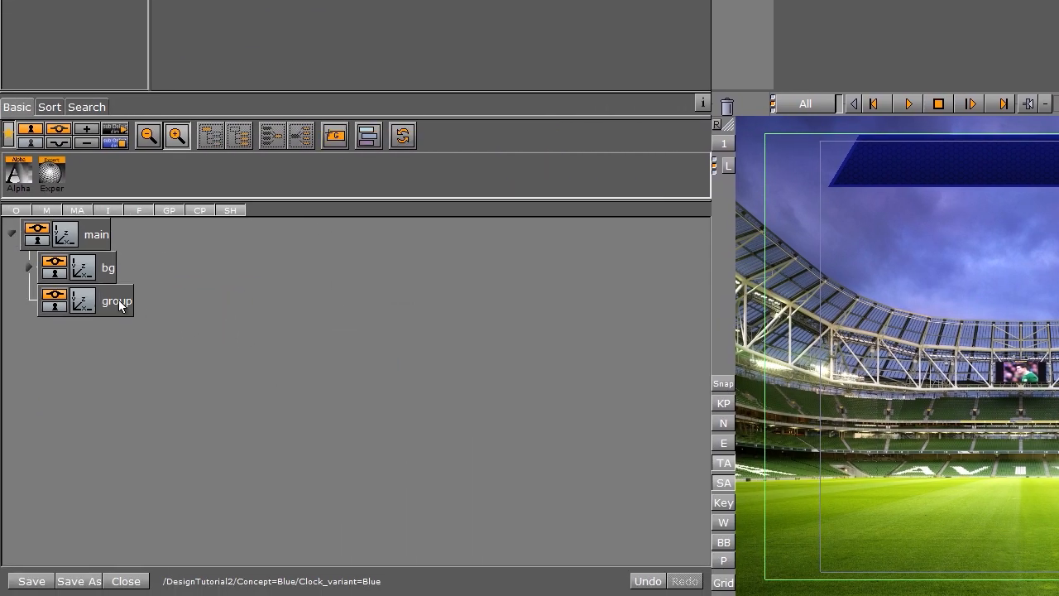
double_click(119, 300)
text(tripes)
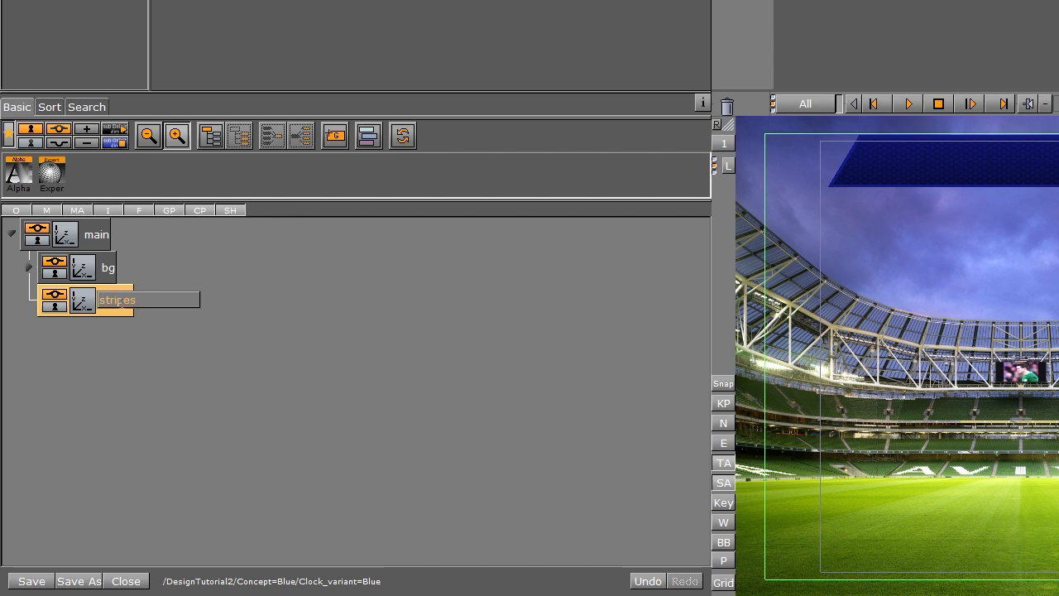
key(Return)
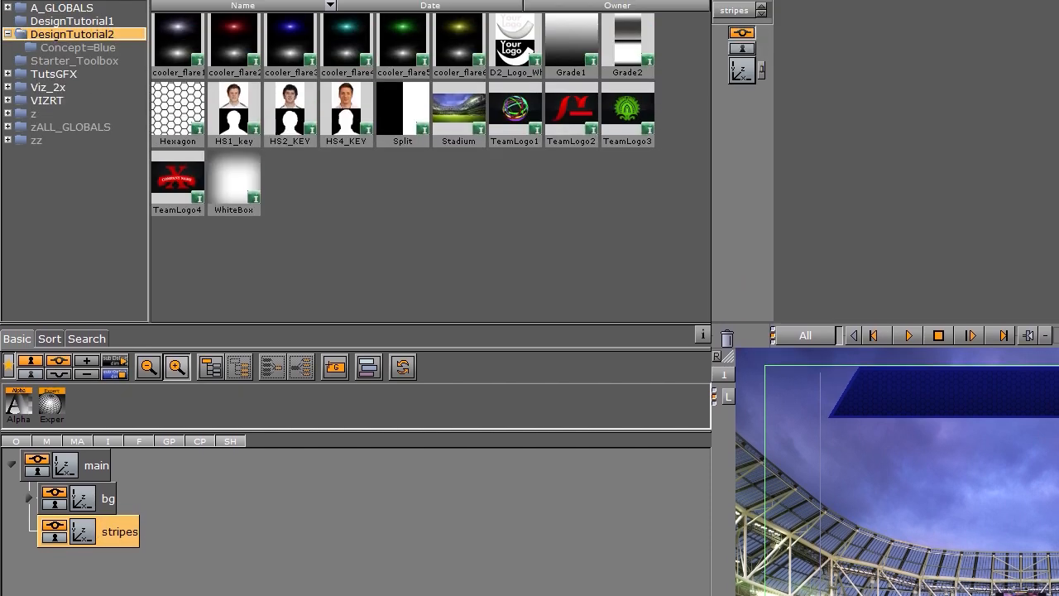
Step: Move the plain Noggi from bg into the stripes group and delete its material
click(103, 9)
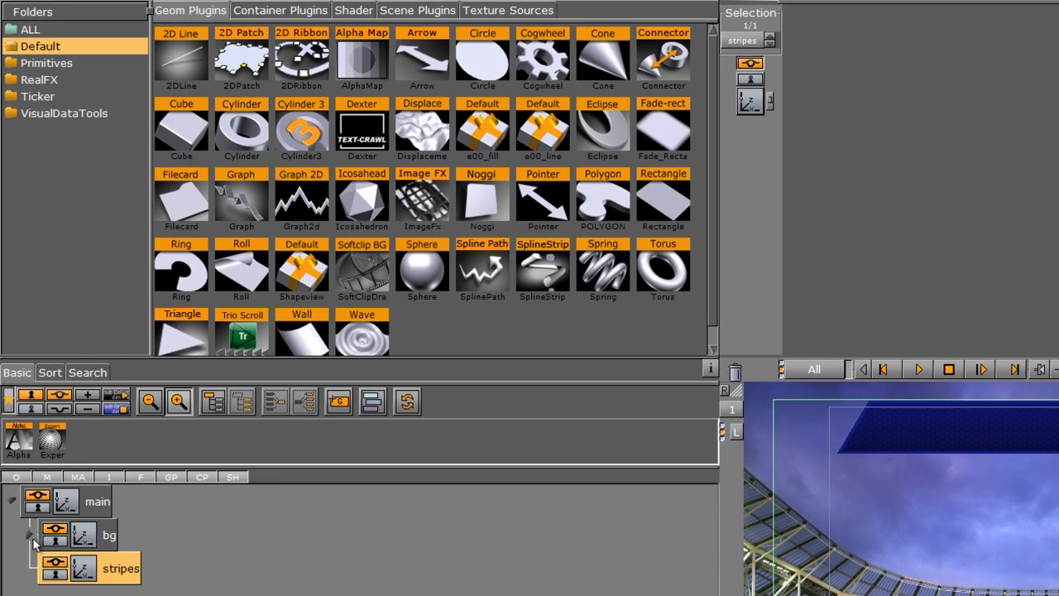
click(29, 566)
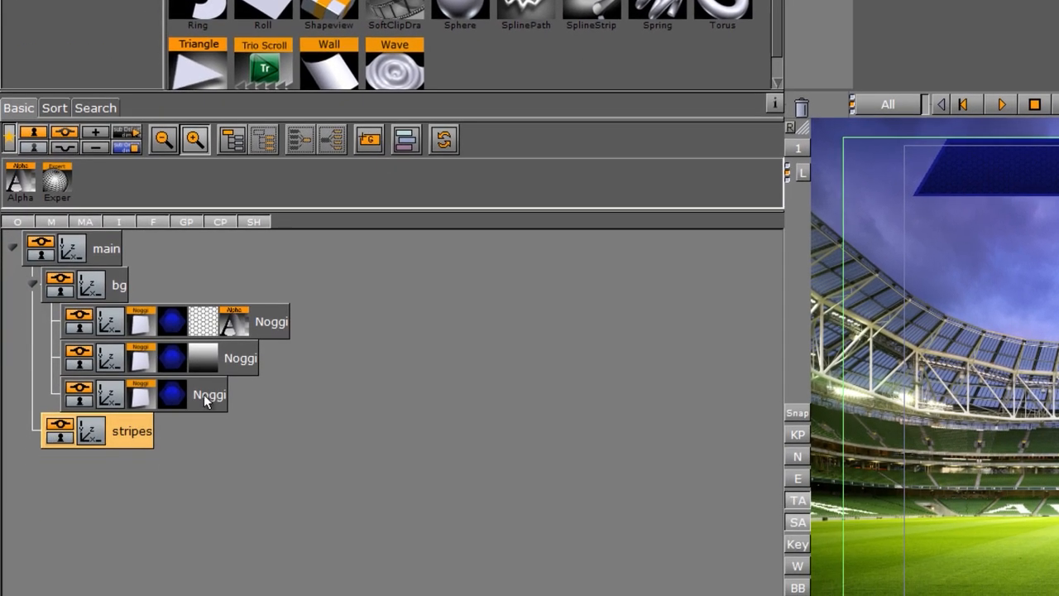
drag(205, 401, 181, 437)
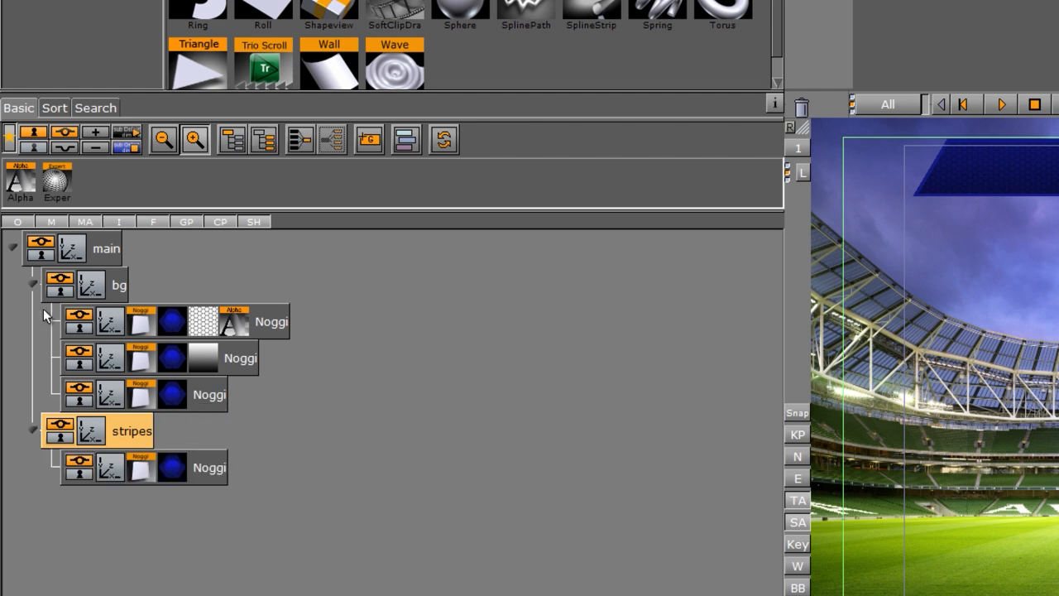
click(33, 283)
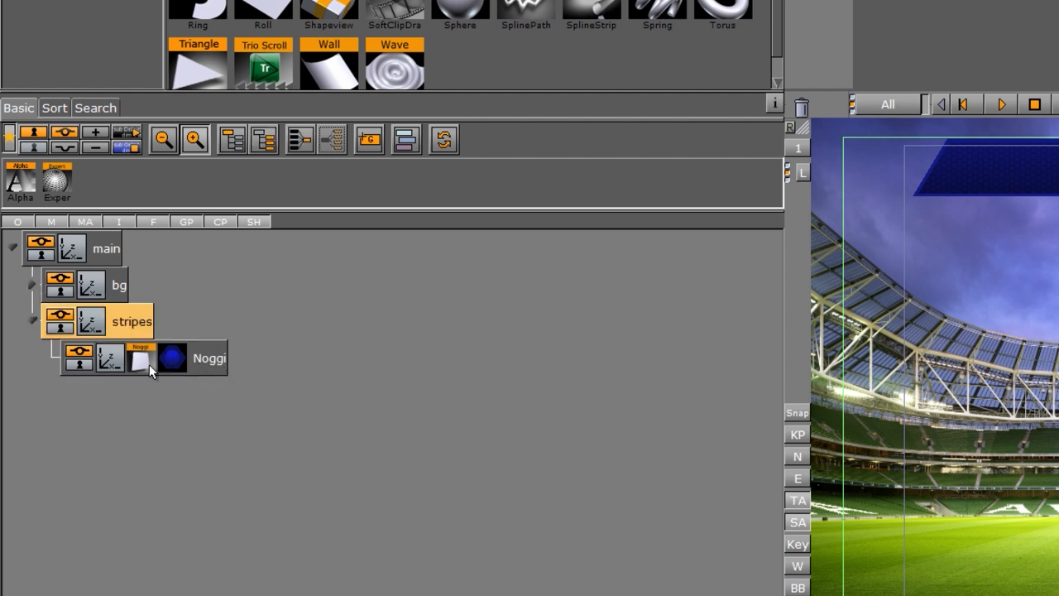
drag(172, 358, 800, 106)
Step: Set the stripe Noggi's height to 13.2
click(110, 367)
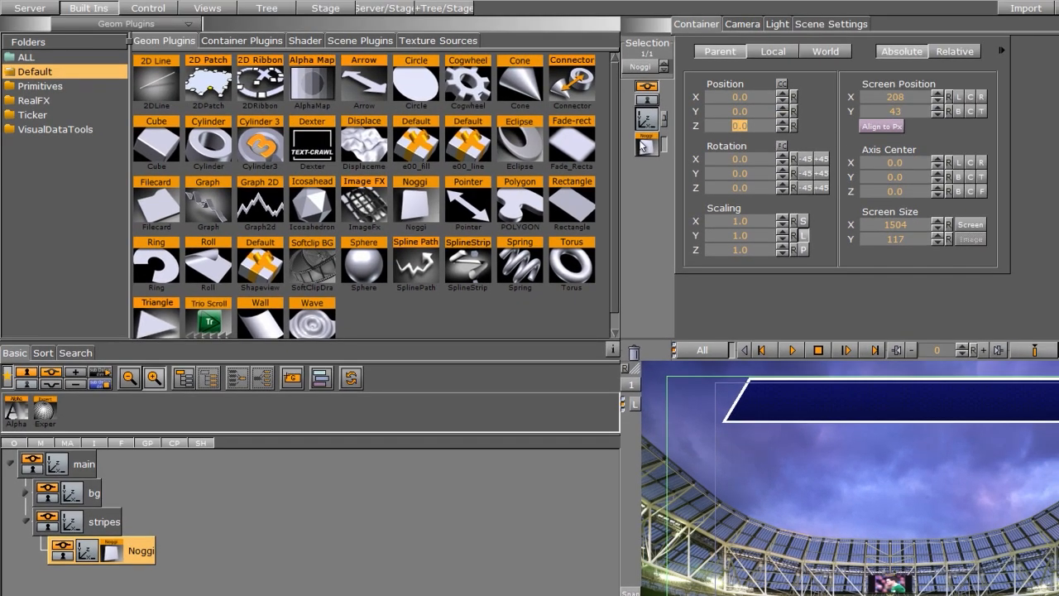
click(642, 142)
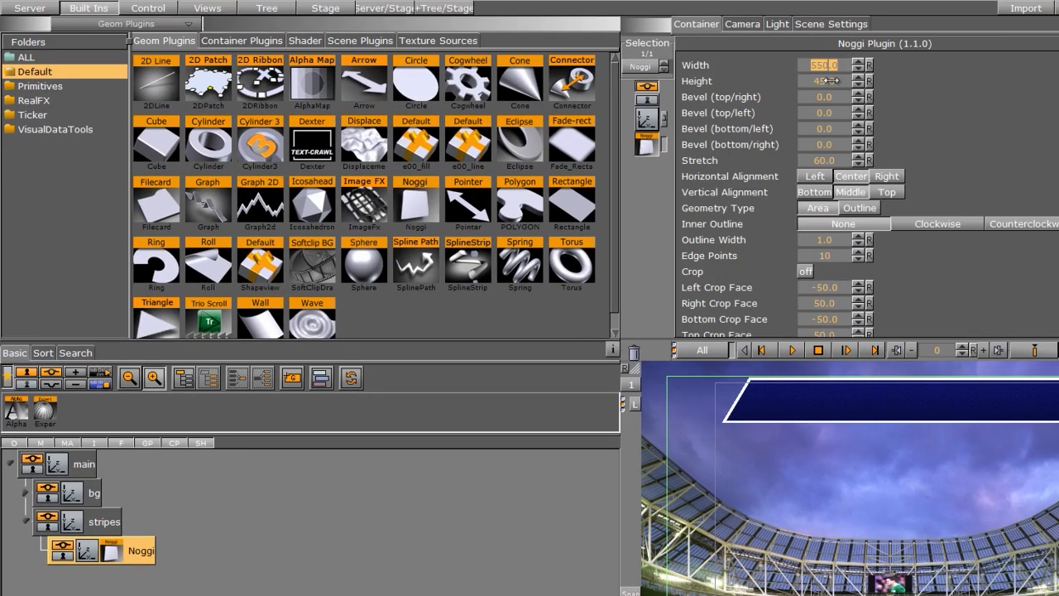
drag(827, 81, 787, 85)
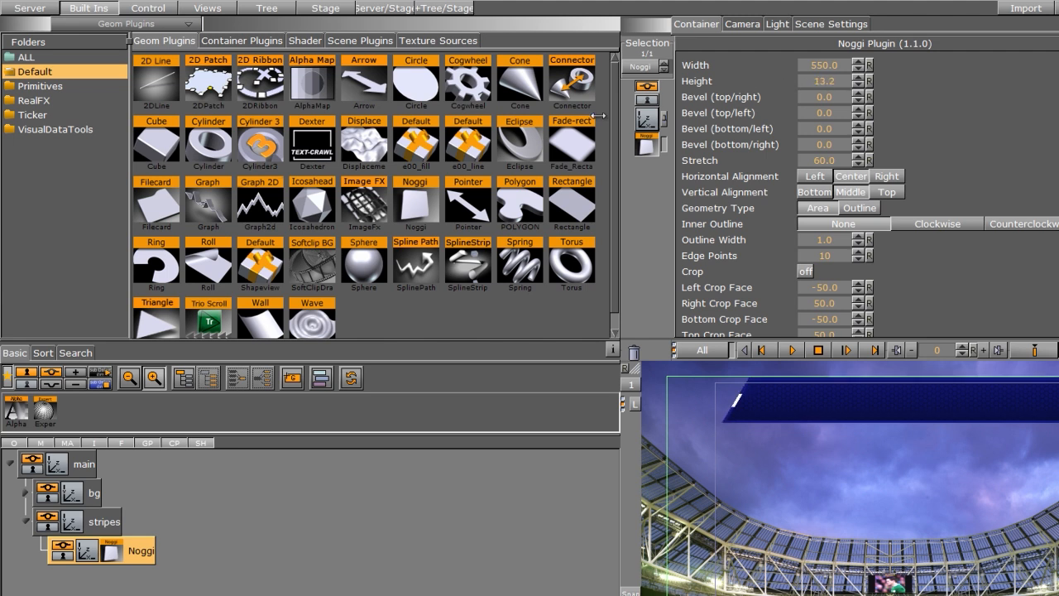
drag(599, 116, 569, 123)
Step: Position the stripe Noggi at X -15, Y -17 and Z 1.0
click(647, 118)
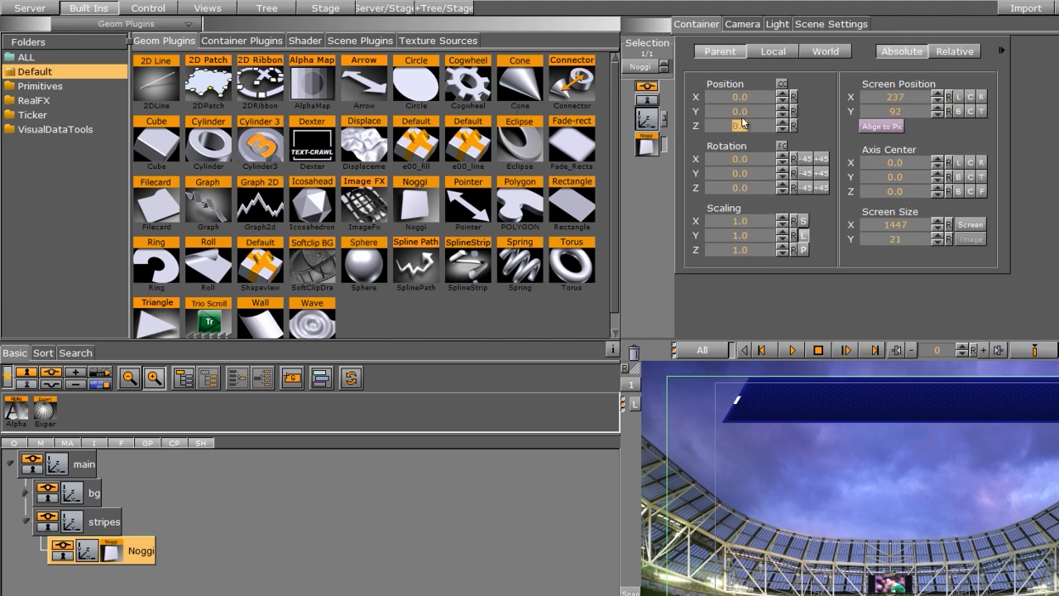
drag(756, 112, 731, 111)
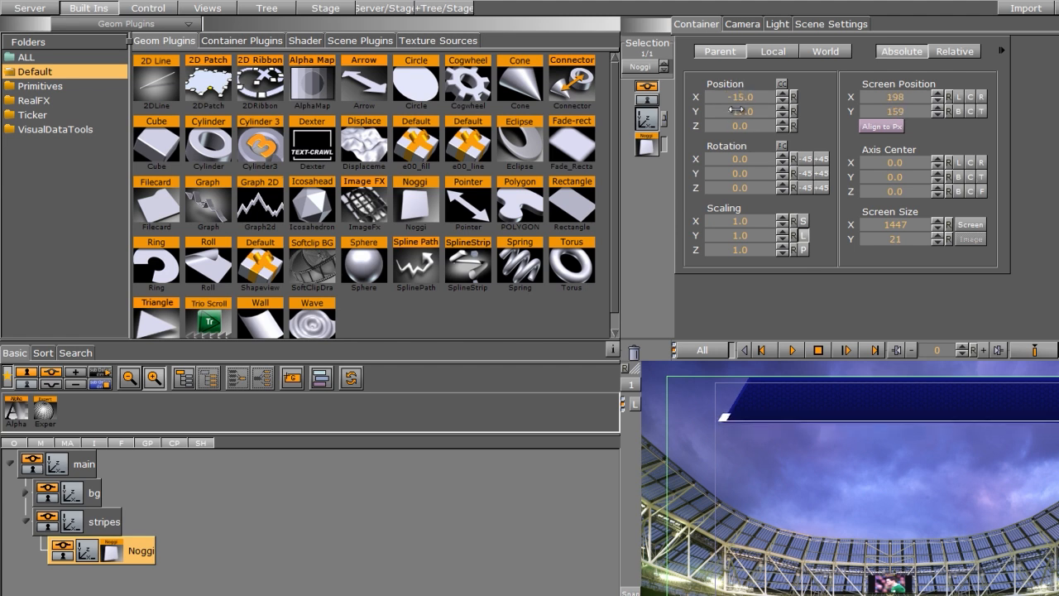
click(782, 122)
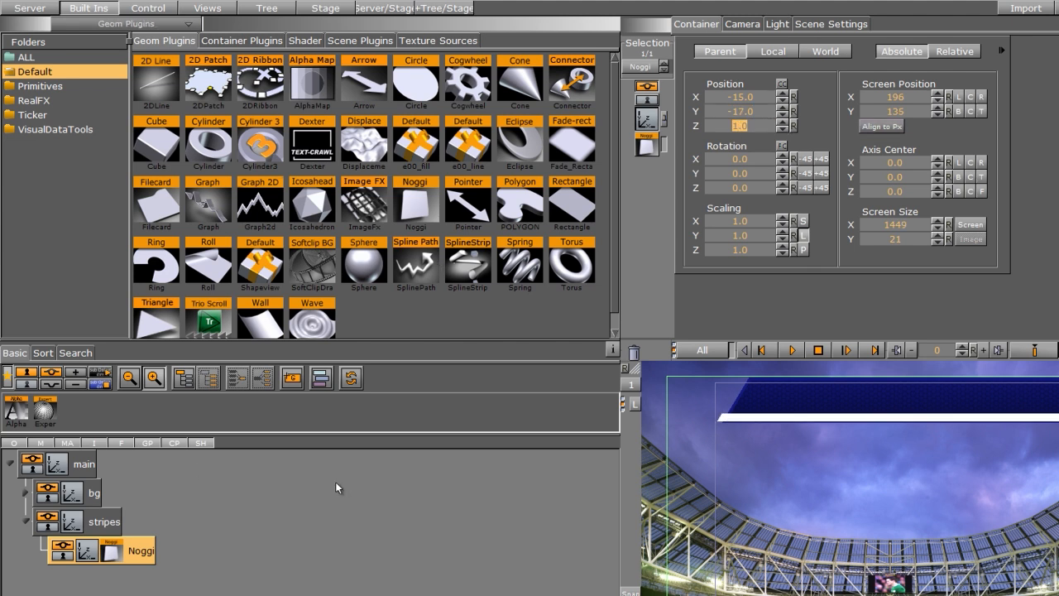
Step: Apply the Split image as the stripe Noggi's texture and open its texture settings
click(30, 8)
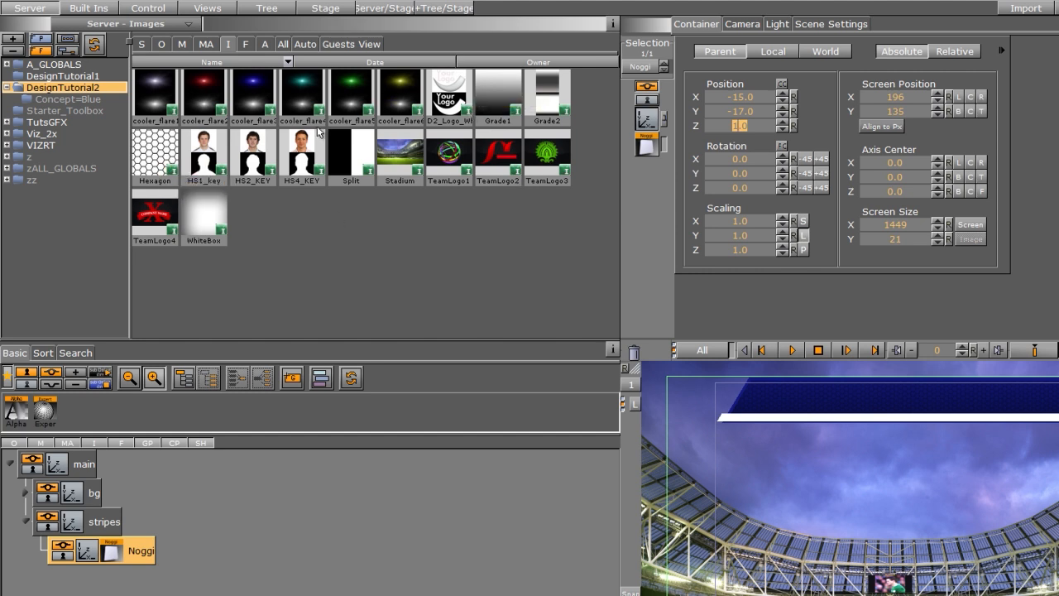
drag(342, 145, 129, 552)
click(128, 548)
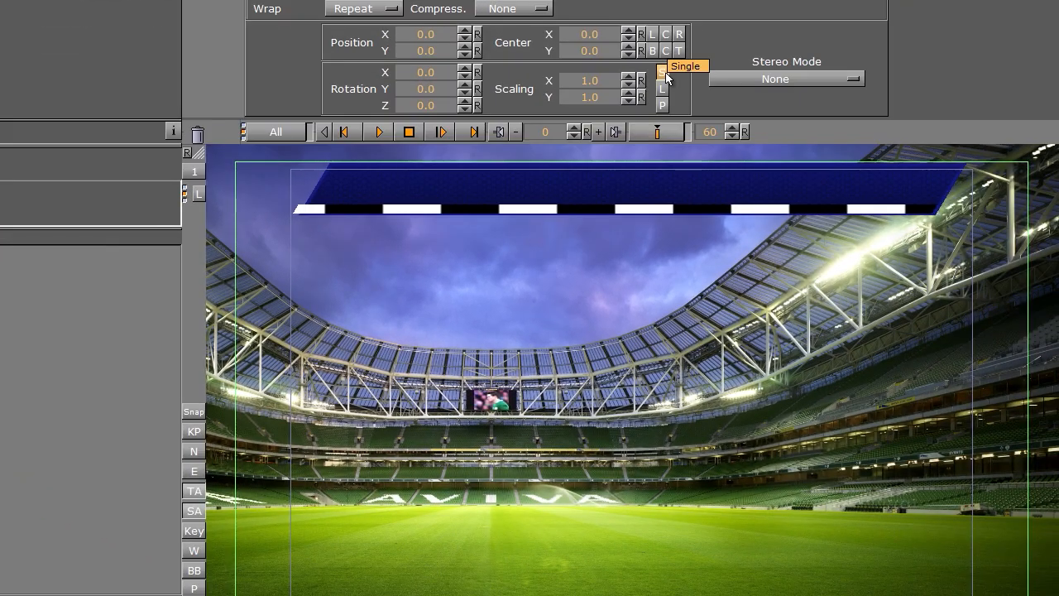
Step: Set the Split texture's X scaling to 0.1 and its Z rotation to 34
drag(613, 76, 539, 113)
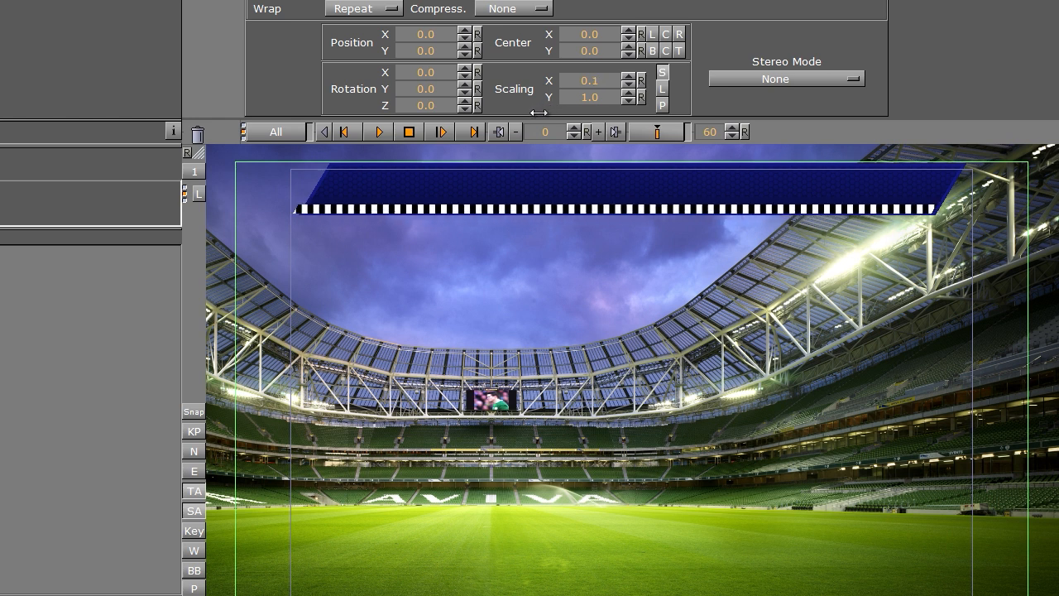
click(424, 104)
text(30)
key(Return)
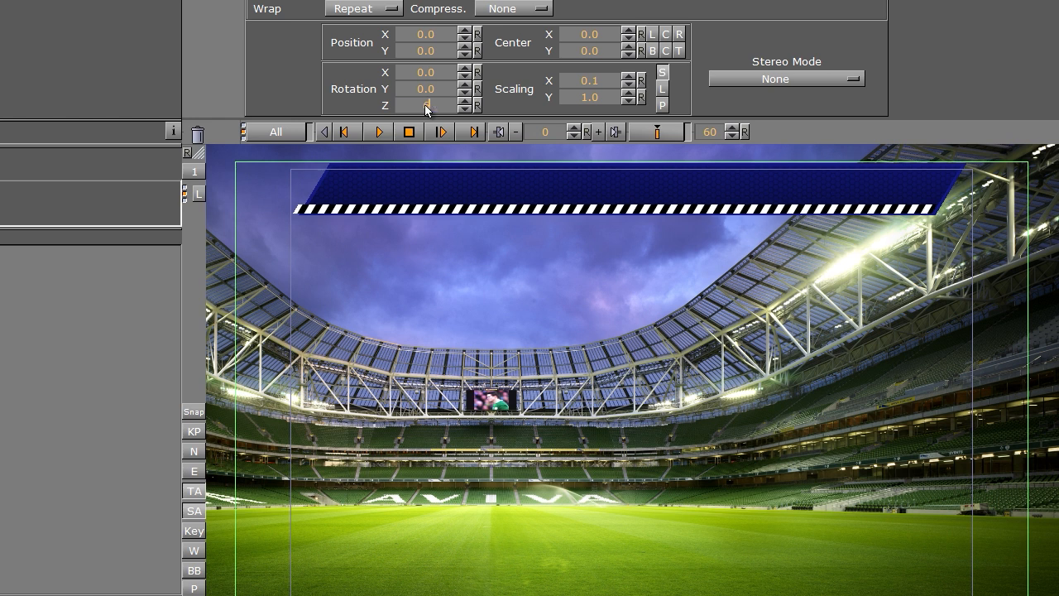
text(34)
key(Return)
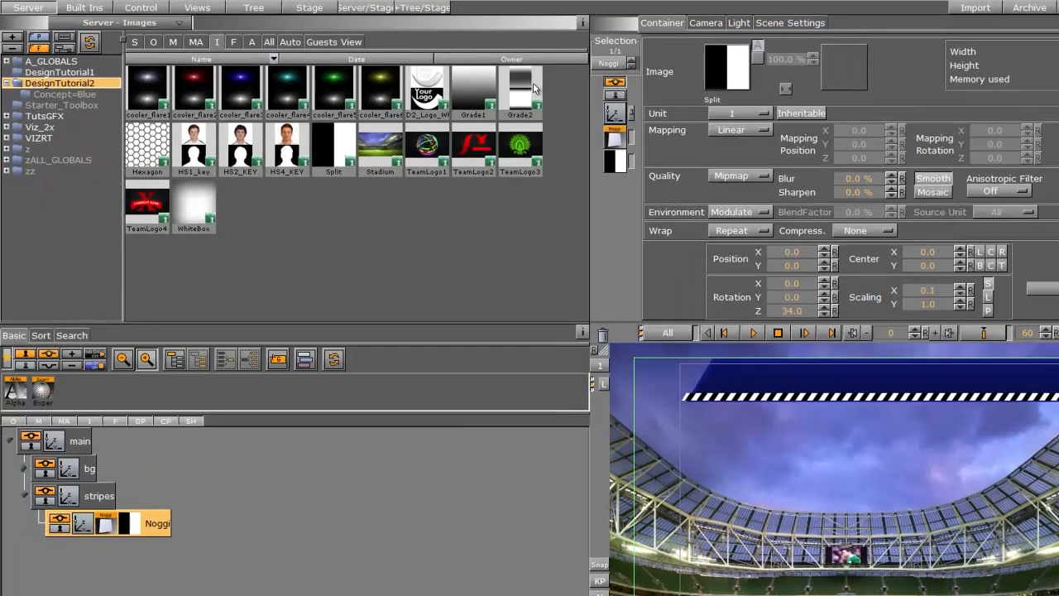
Step: Add the Grade2 image into the stripes group and make its texture inheritable
drag(519, 91, 103, 497)
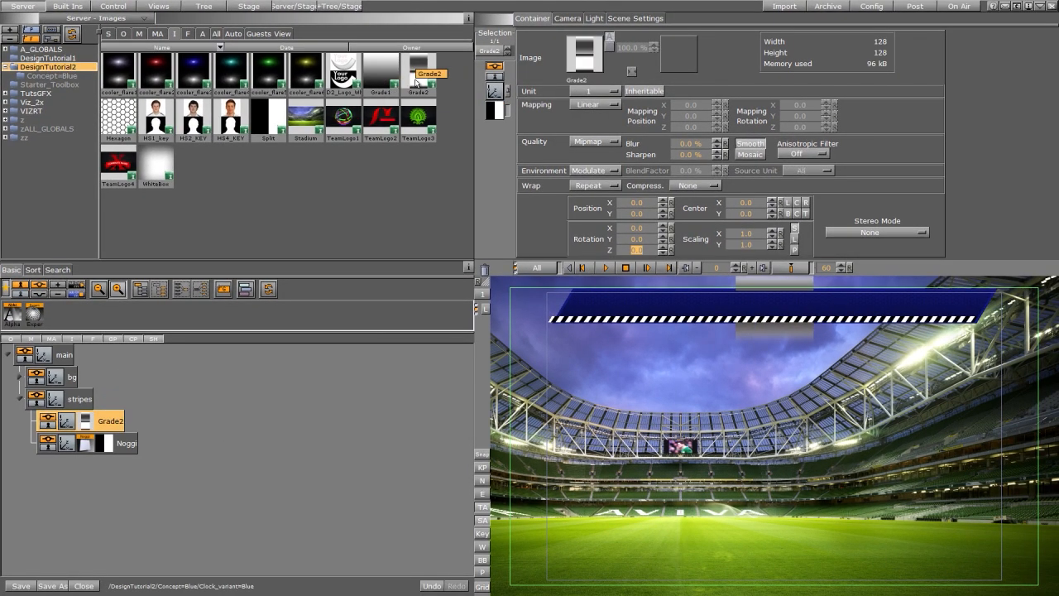
drag(128, 448, 112, 421)
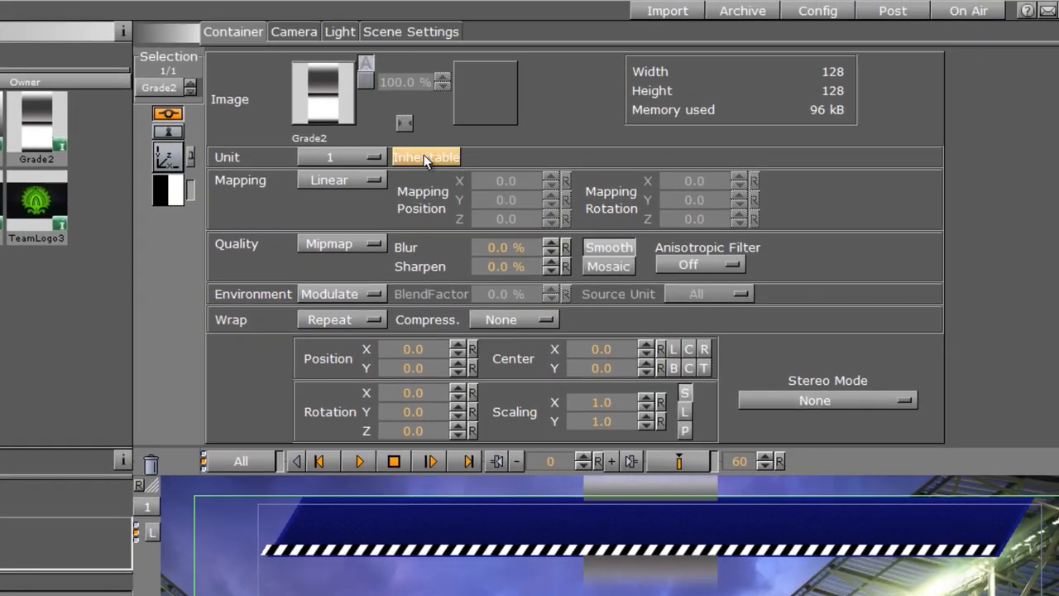
click(424, 157)
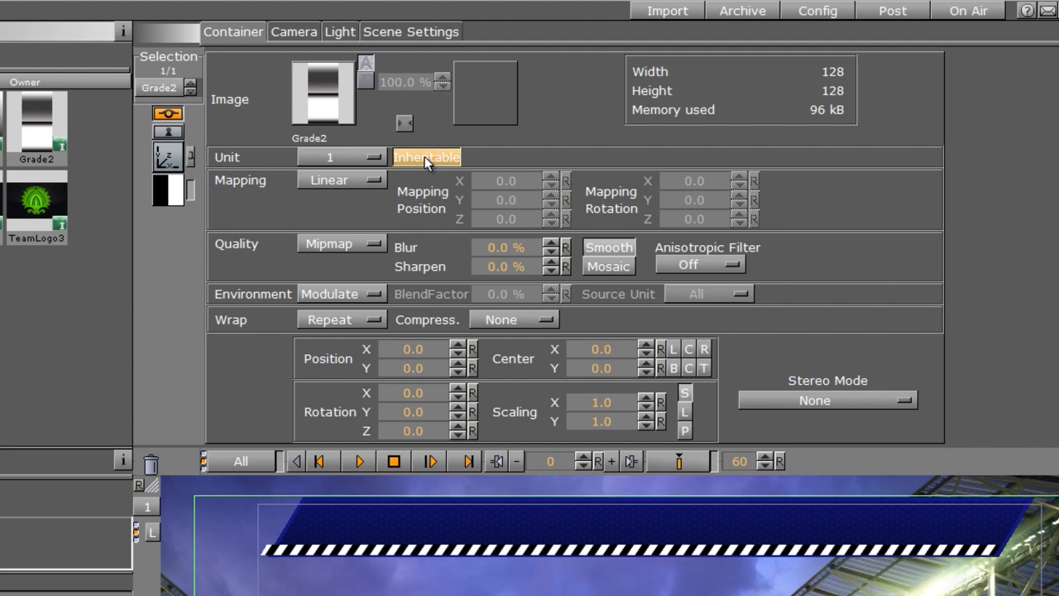
Step: Set the Grade2 texture to unit 2, position X about 1.3, X scaling about 1.07 and Z rotation 90
click(353, 151)
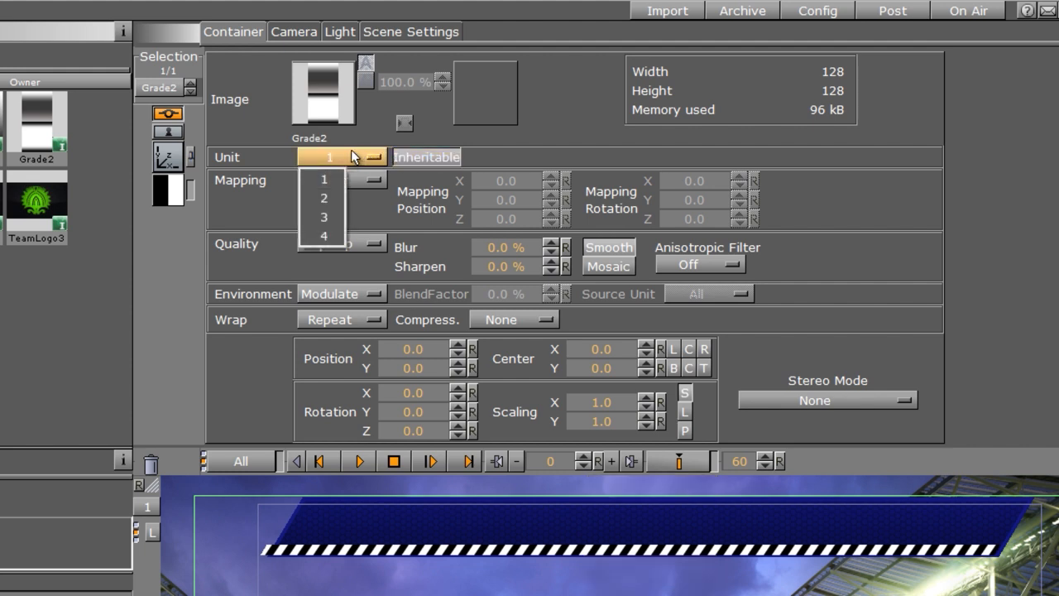
click(328, 202)
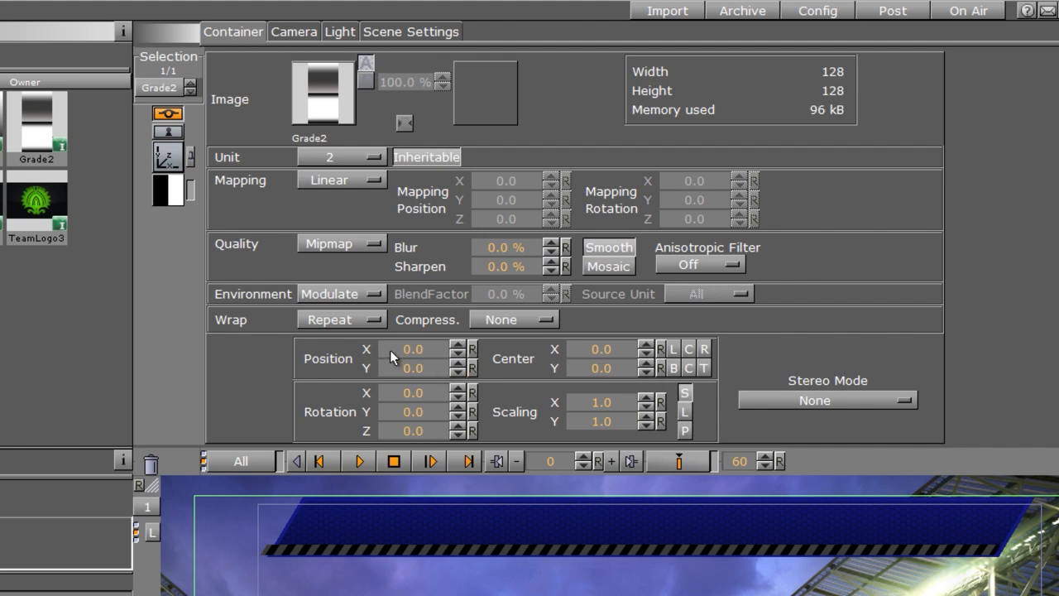
drag(407, 348, 402, 351)
mouse_move(614, 402)
mouse_down()
mouse_move(596, 406)
mouse_move(621, 406)
mouse_up()
click(413, 430)
text(90)
key(Return)
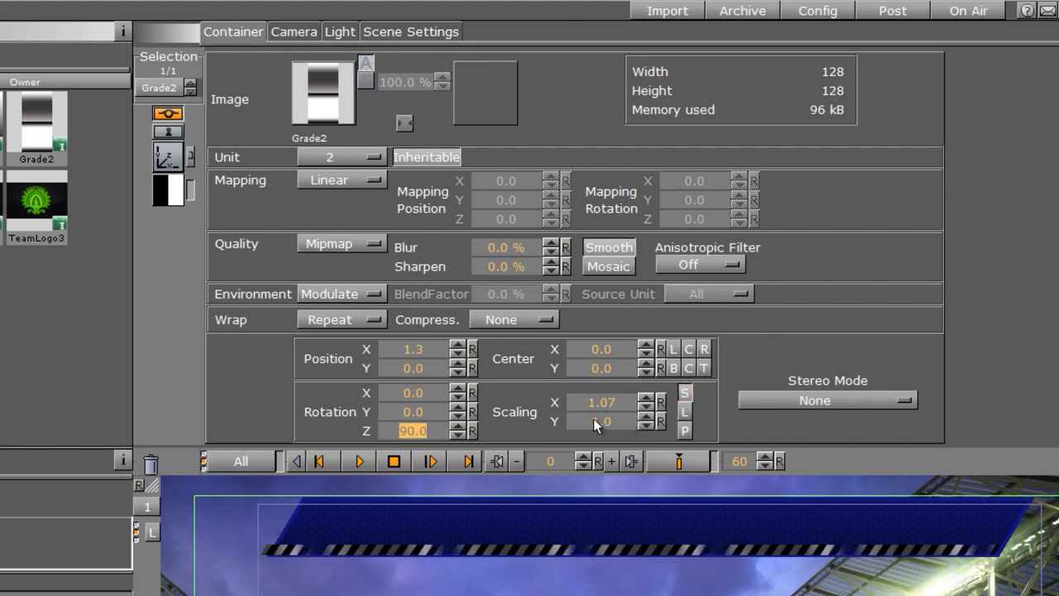
Step: Set the Grade2 texture's Y scaling to 12.5
drag(593, 418, 801, 440)
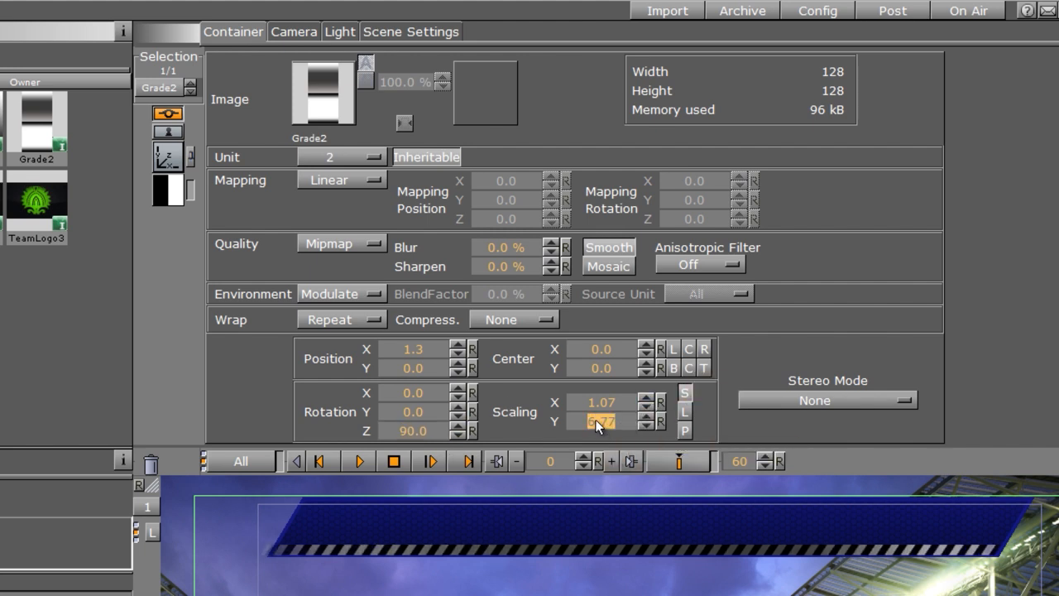
text(12.5)
key(Return)
drag(595, 421, 805, 422)
drag(377, 351, 984, 436)
Step: Move the Grade2 container to position X 5.0
click(165, 161)
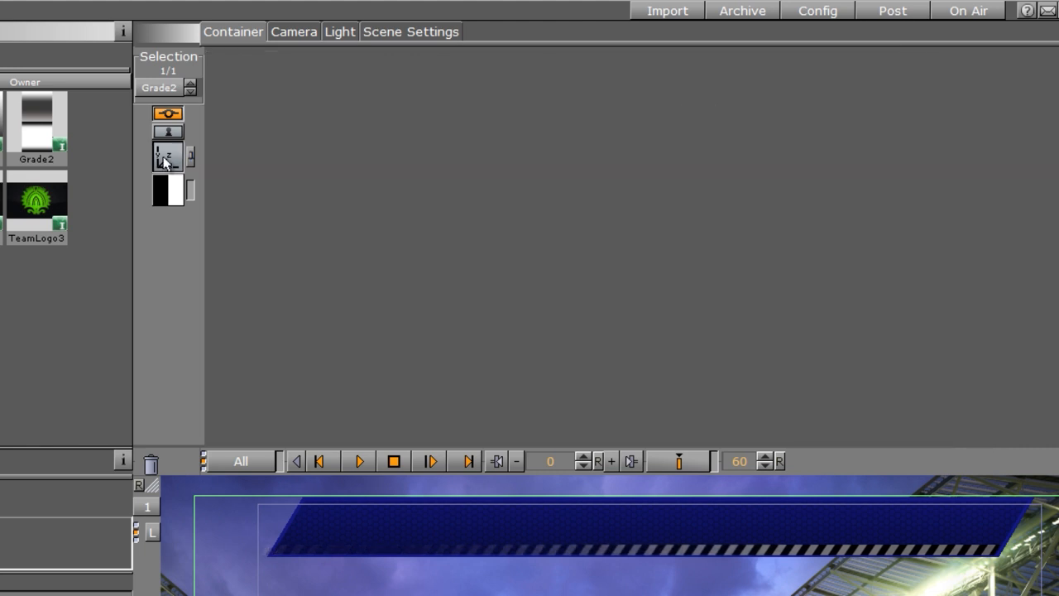
click(348, 124)
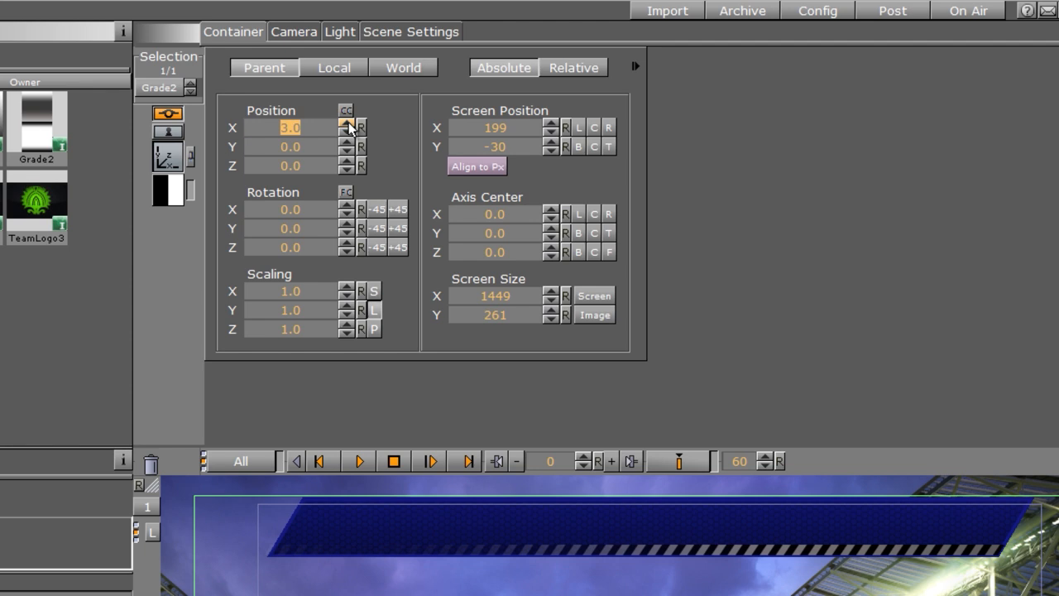
click(347, 124)
click(348, 124)
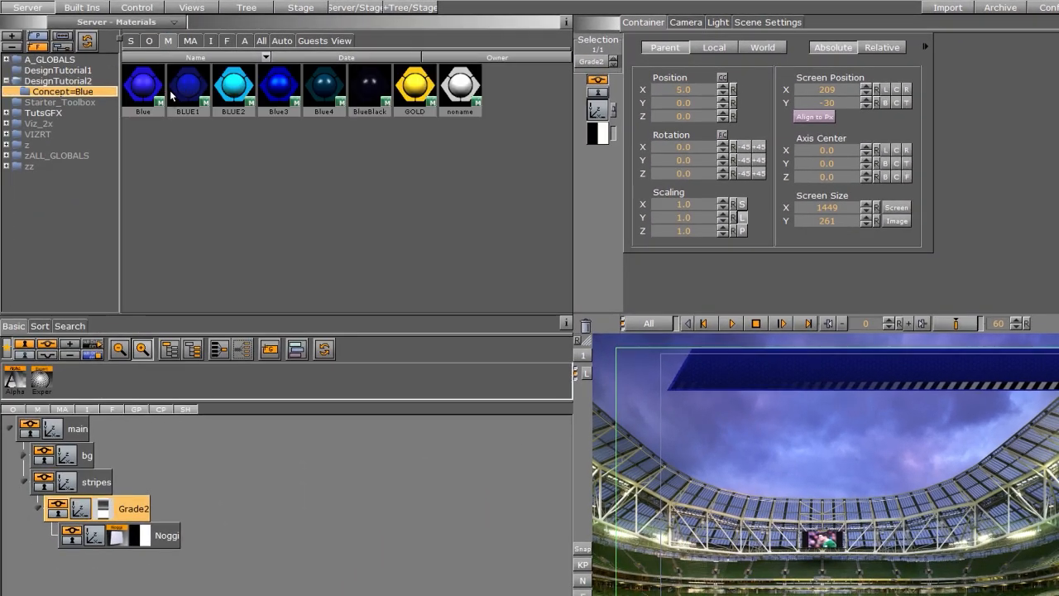
Step: Apply the BLUE2 material to the stripe Noggi
drag(172, 96, 157, 539)
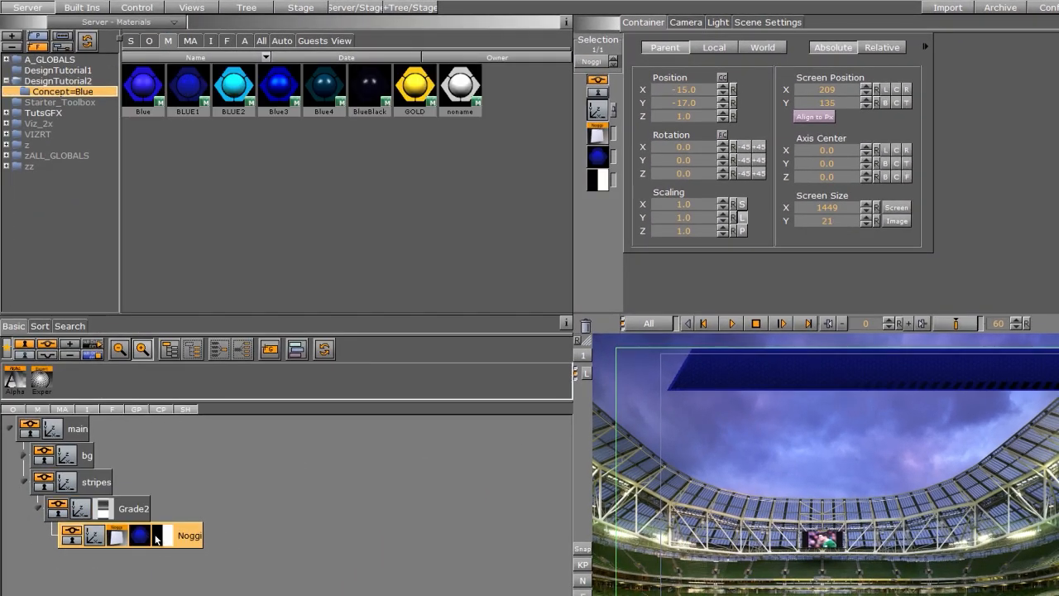
drag(233, 85, 140, 540)
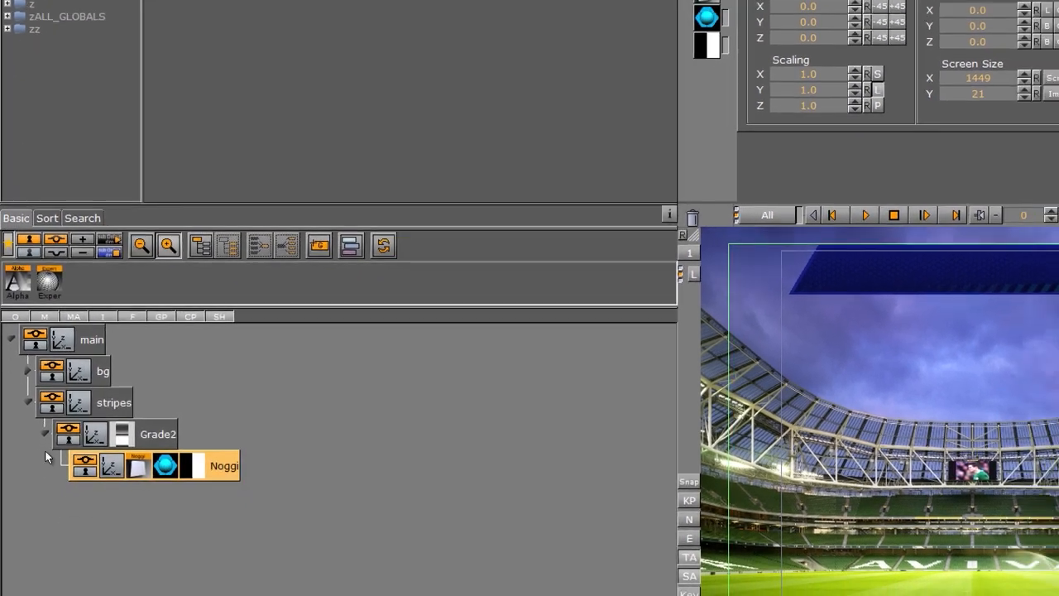
Step: Open the stripe Noggi's Split texture settings and keyframe its position X at frame 0
click(38, 508)
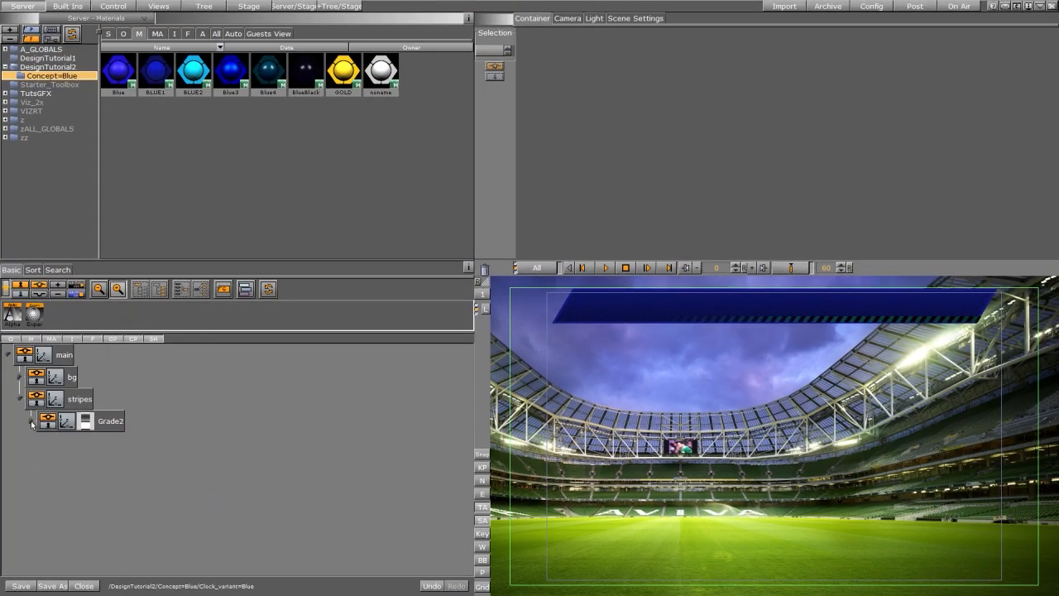
click(31, 424)
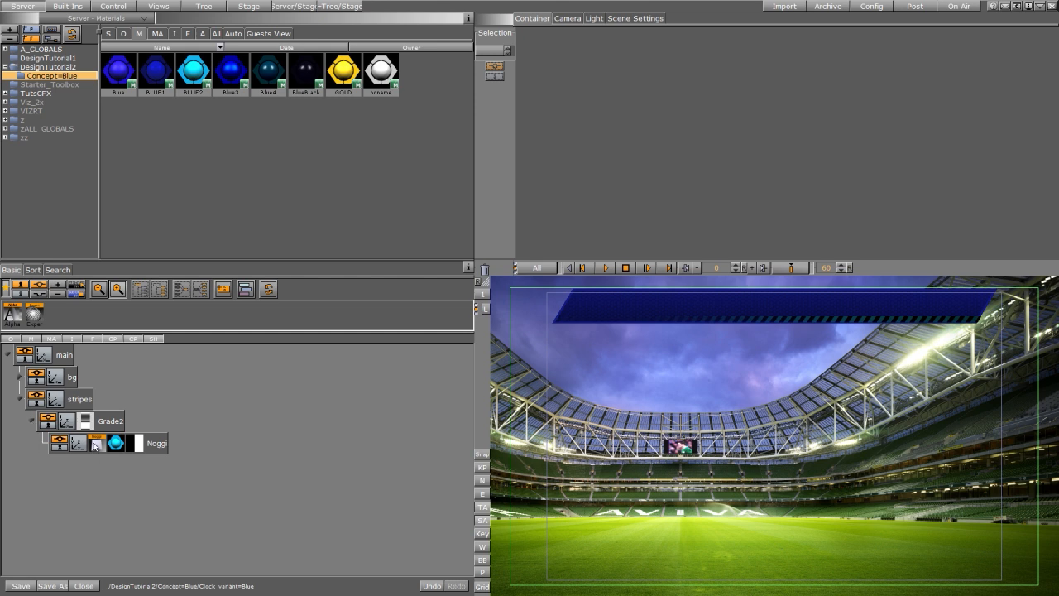
click(139, 446)
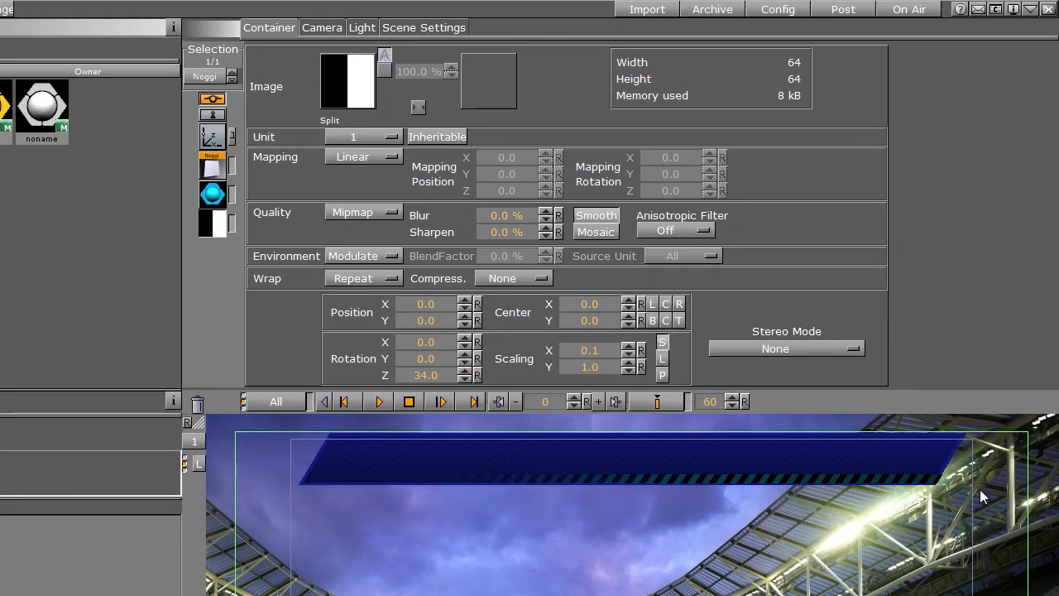
click(465, 303)
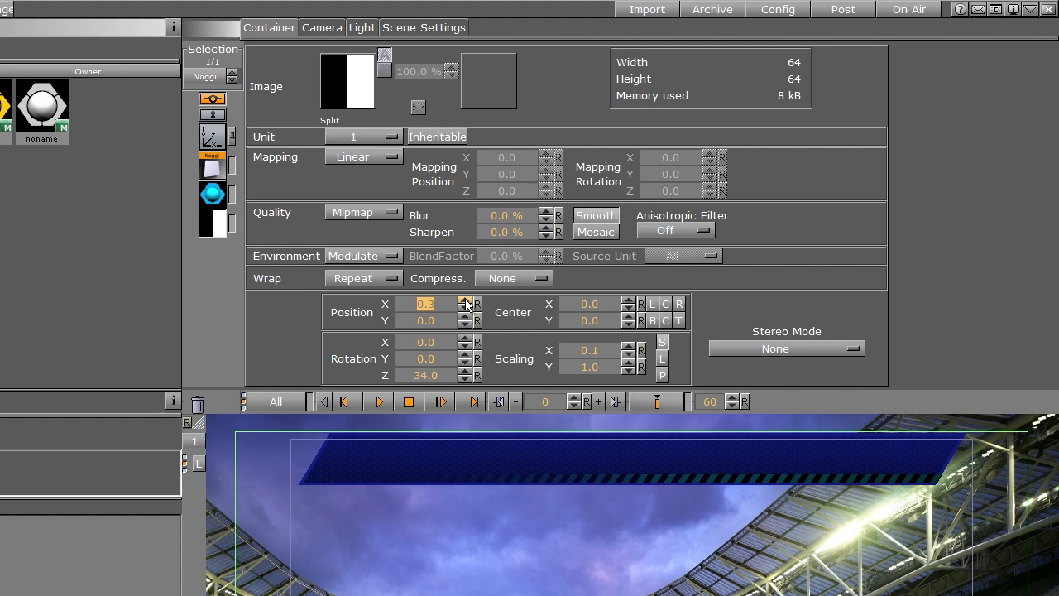
click(659, 403)
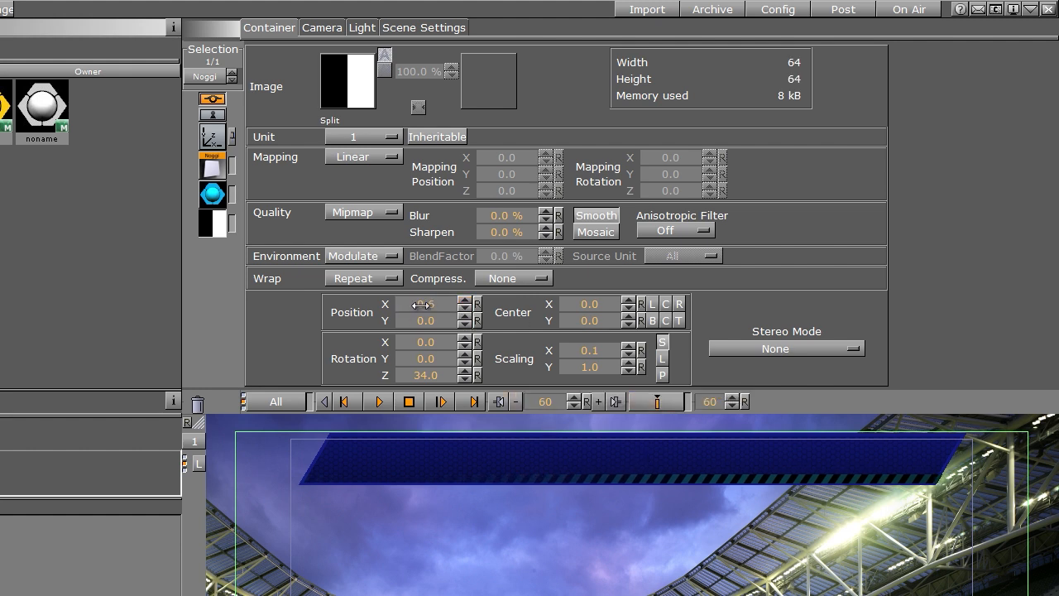
Step: At frame 60, set the texture's position X to 4.0 and keyframe it
drag(421, 305, 451, 313)
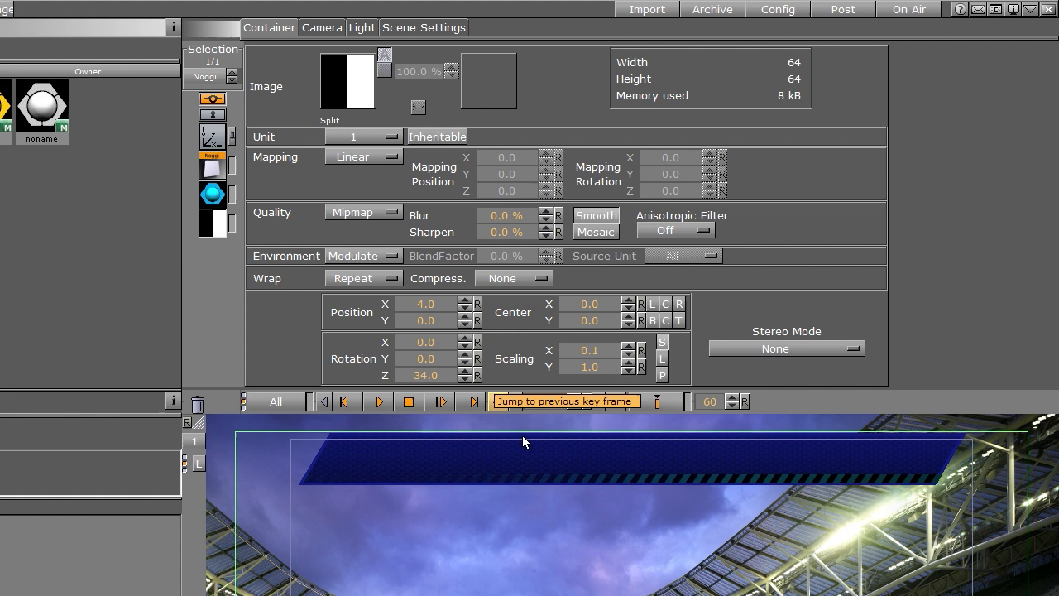
click(656, 404)
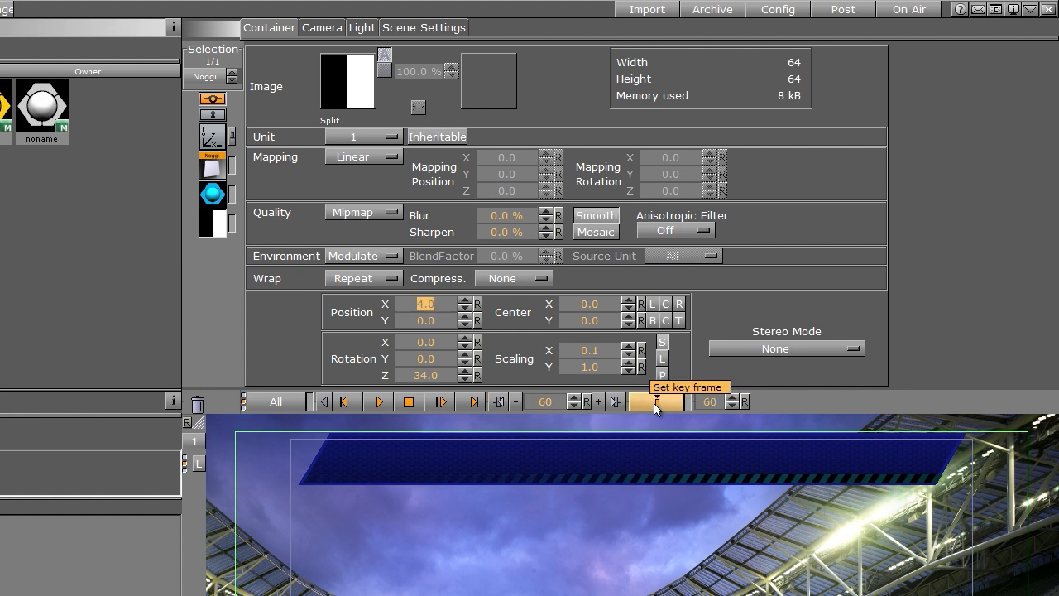
click(654, 403)
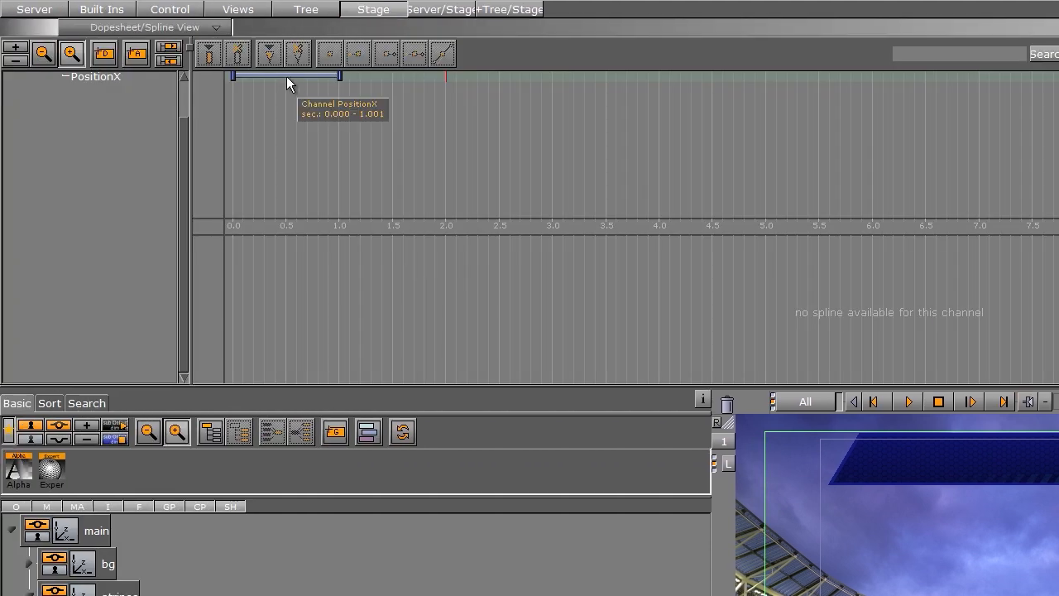
Step: Set the PositionX channel to loop out infinitely
click(287, 78)
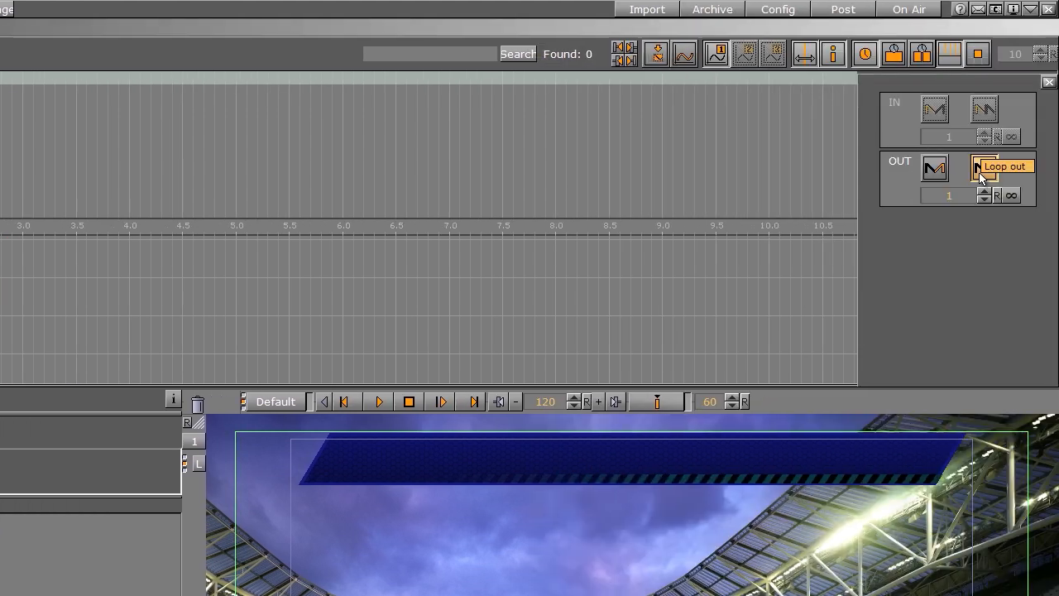
click(1010, 196)
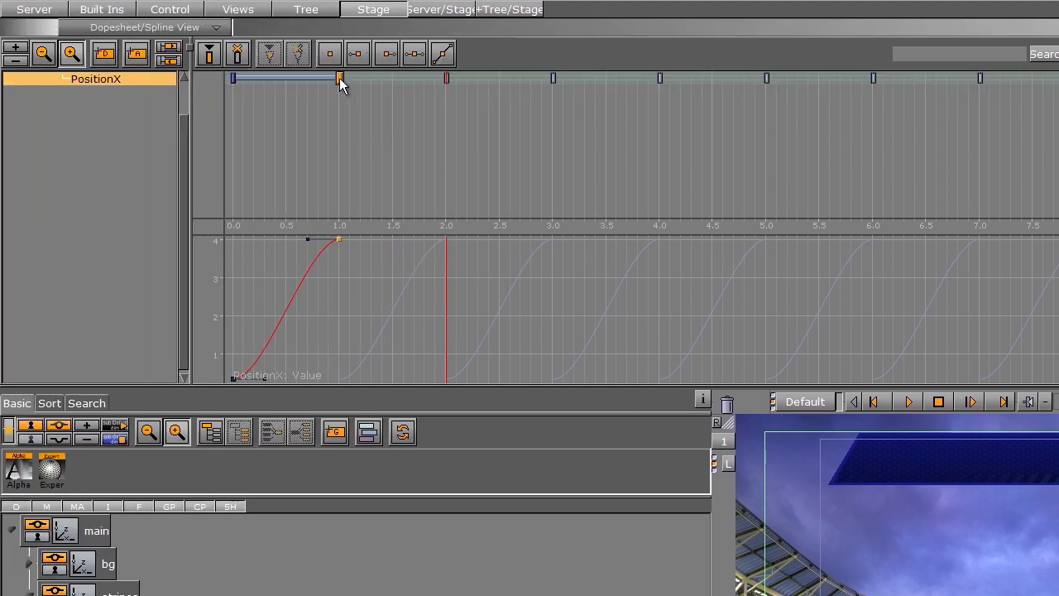
Step: Make both PositionX keyframes use linear interpolation
click(331, 57)
click(234, 76)
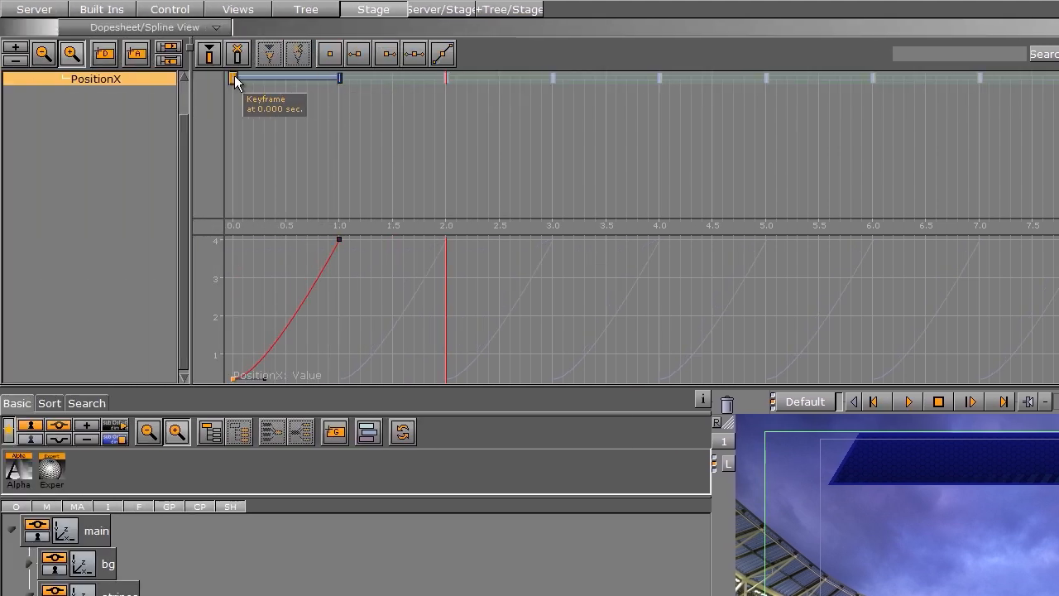
click(330, 55)
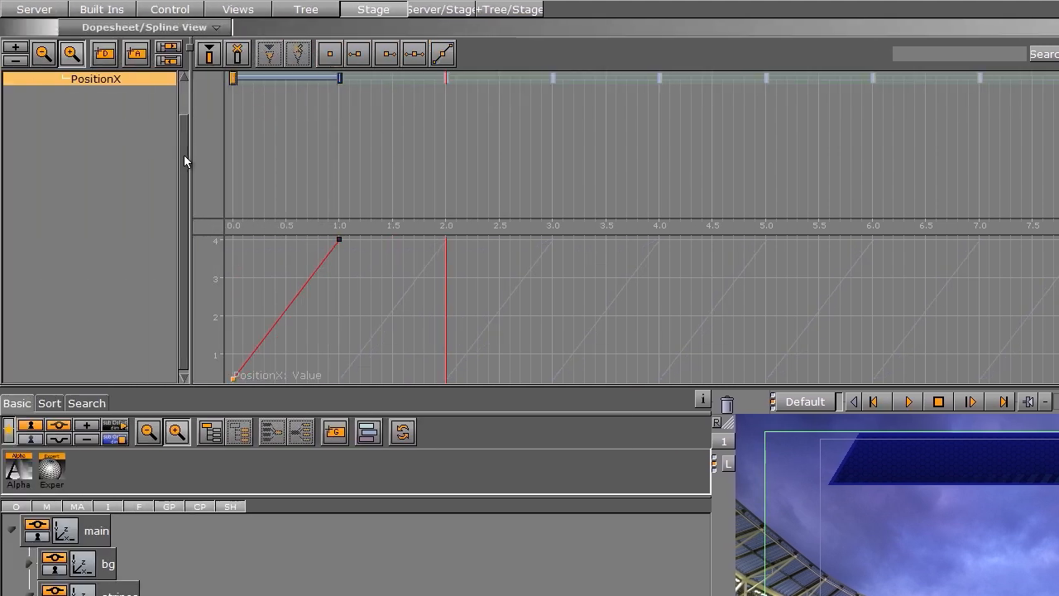
Step: Create a new director named loop and move the Noggi animation into it
scroll(184, 154, up, 3)
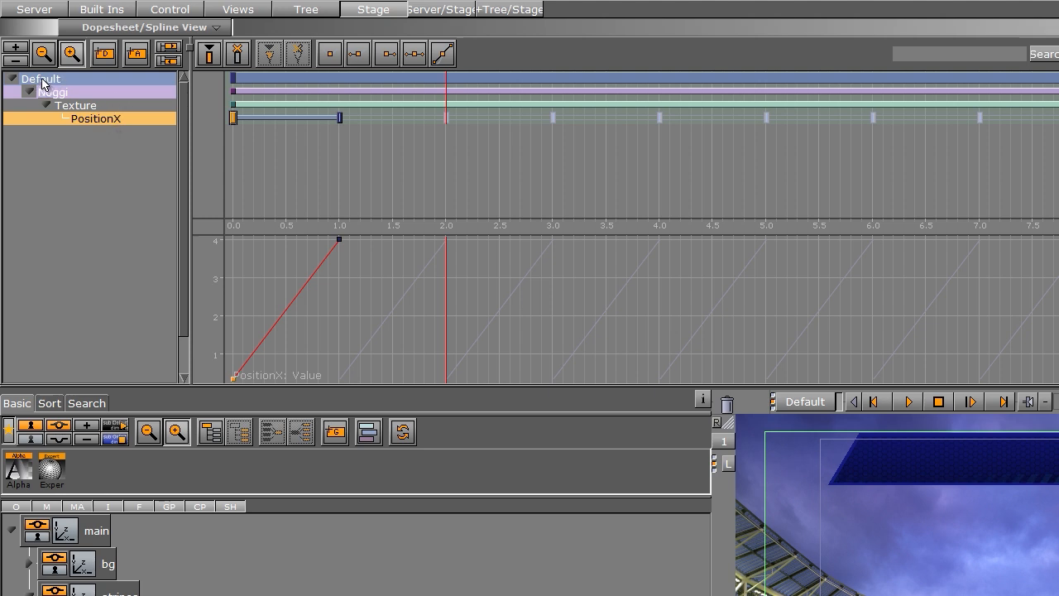
click(30, 92)
drag(104, 54, 73, 116)
right_click(47, 106)
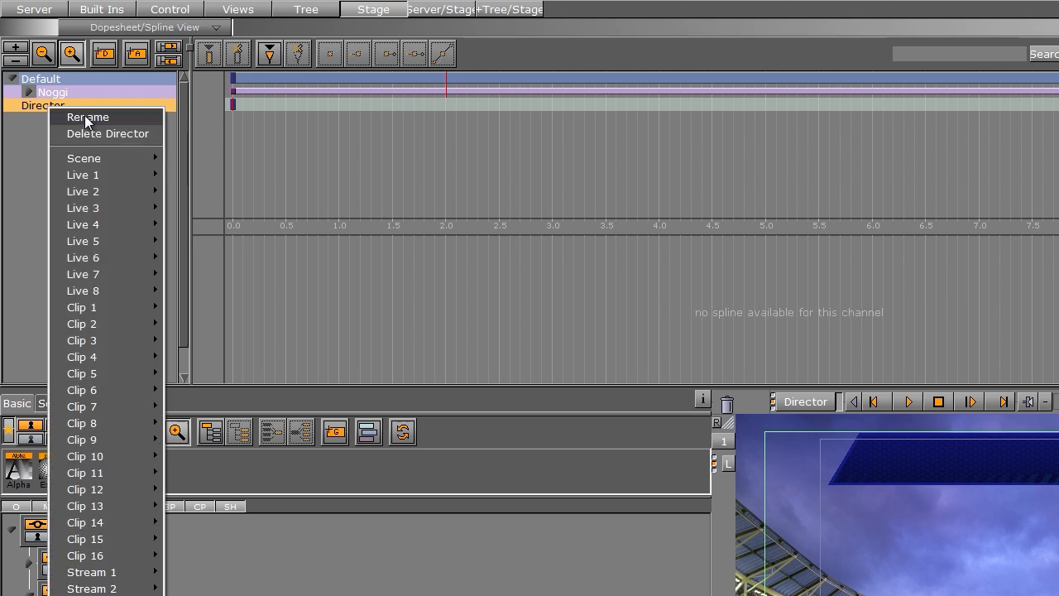
click(85, 117)
text(loop)
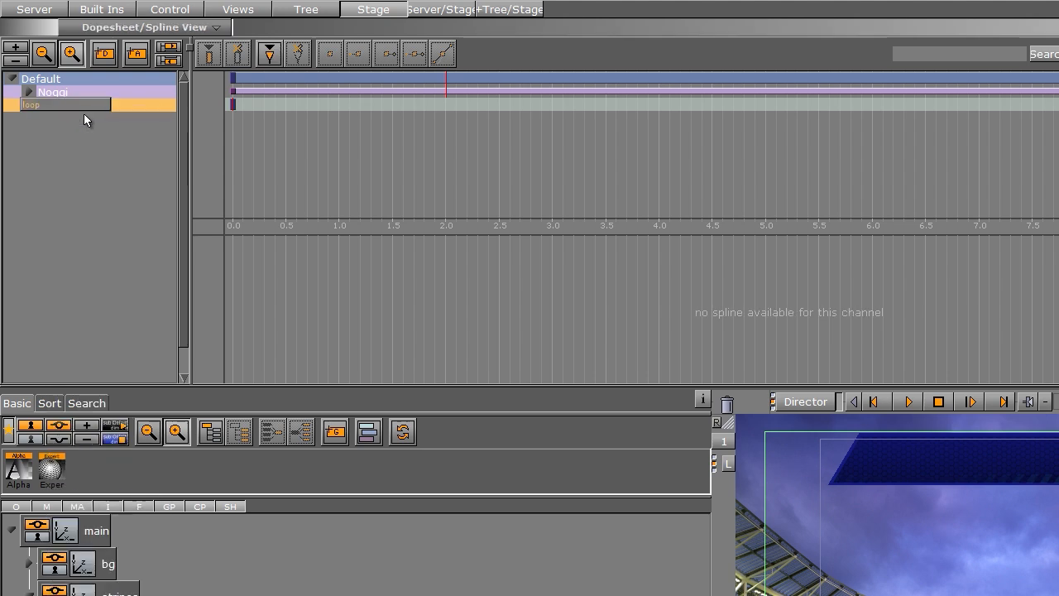
key(Return)
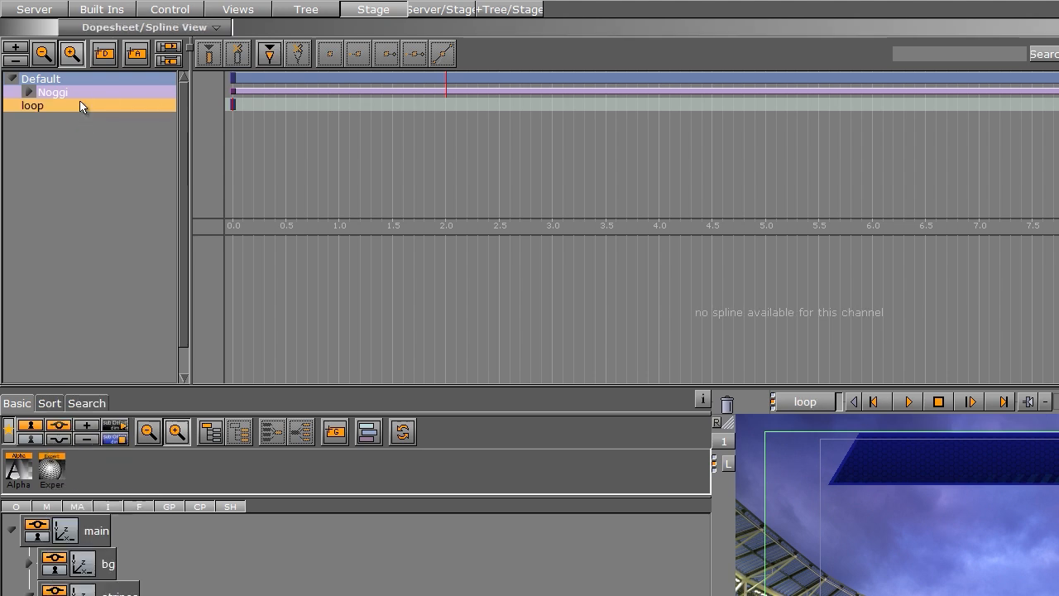
drag(73, 93, 98, 111)
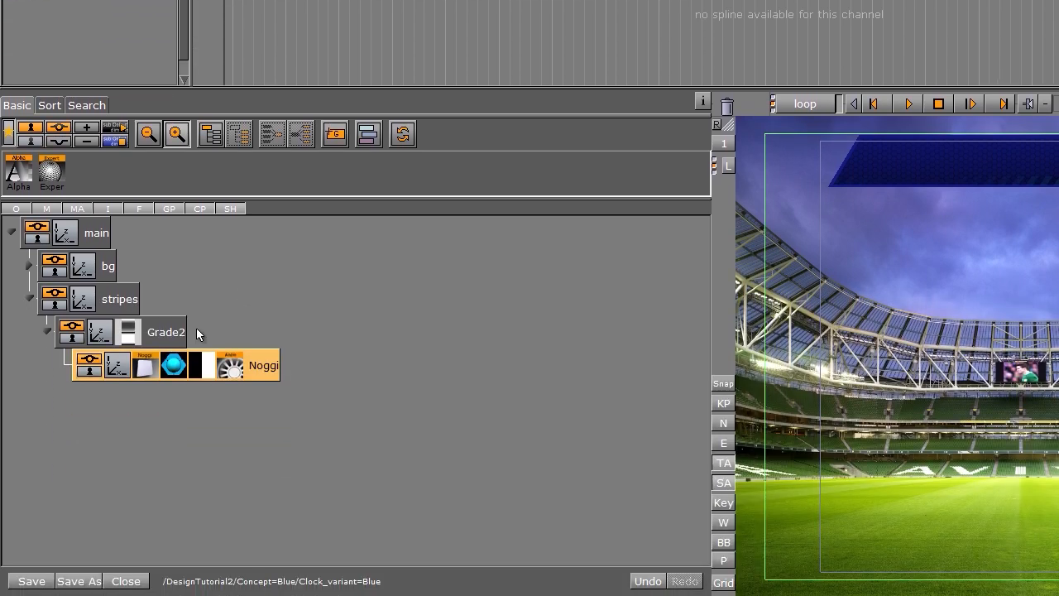
Step: Duplicate the Grade2 stripes container and move the copy to position Y 38
click(43, 330)
ctrl+drag(167, 342, 98, 406)
click(100, 374)
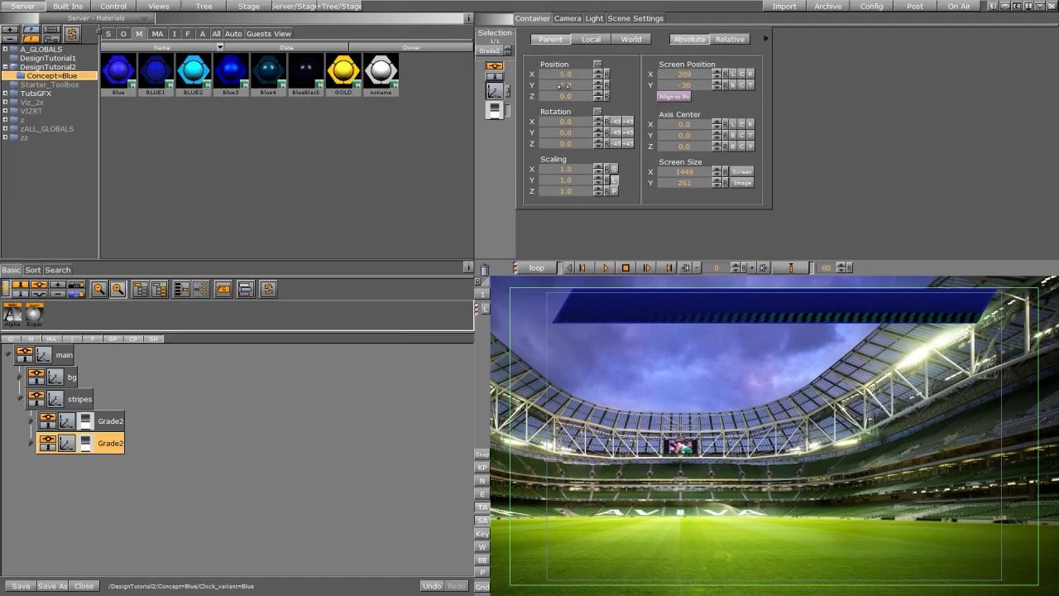
mouse_move(563, 85)
mouse_down()
mouse_move(582, 82)
mouse_move(565, 72)
mouse_up()
click(581, 82)
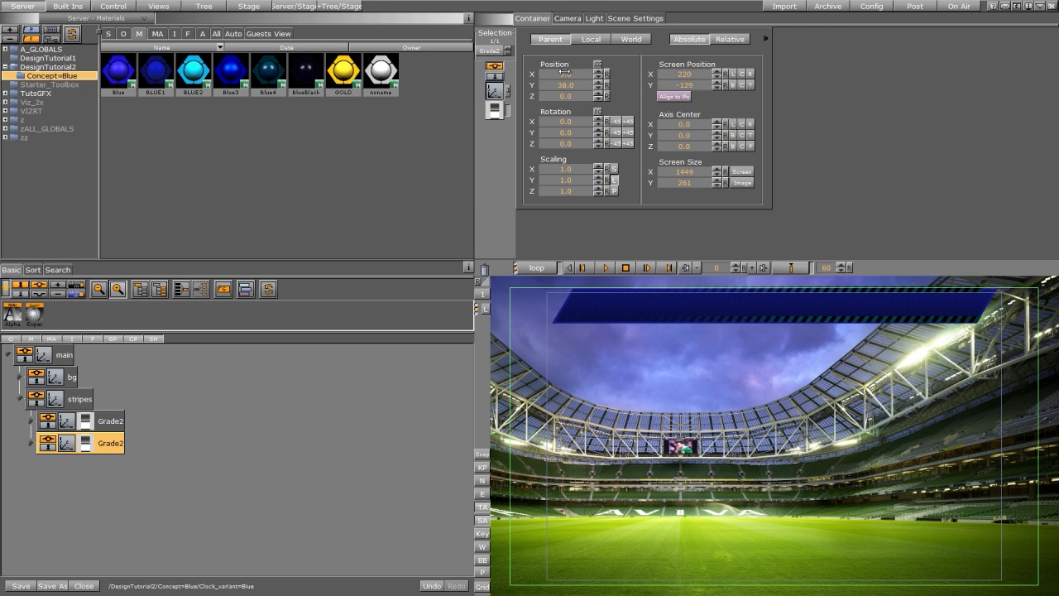
click(563, 73)
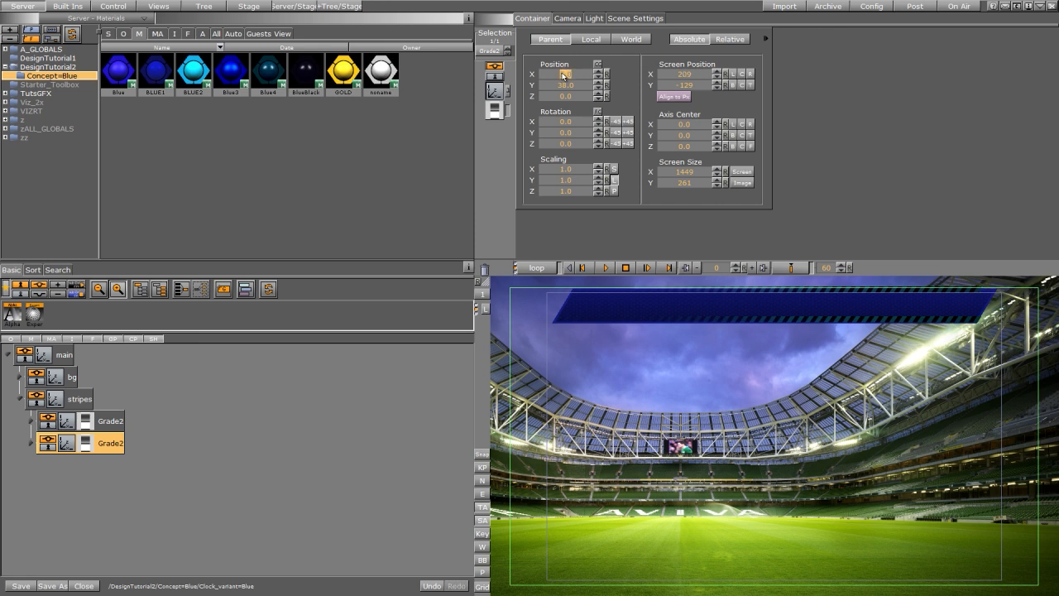
Step: Toggle the CLOCK foreground image on and off to compare the layout
click(633, 18)
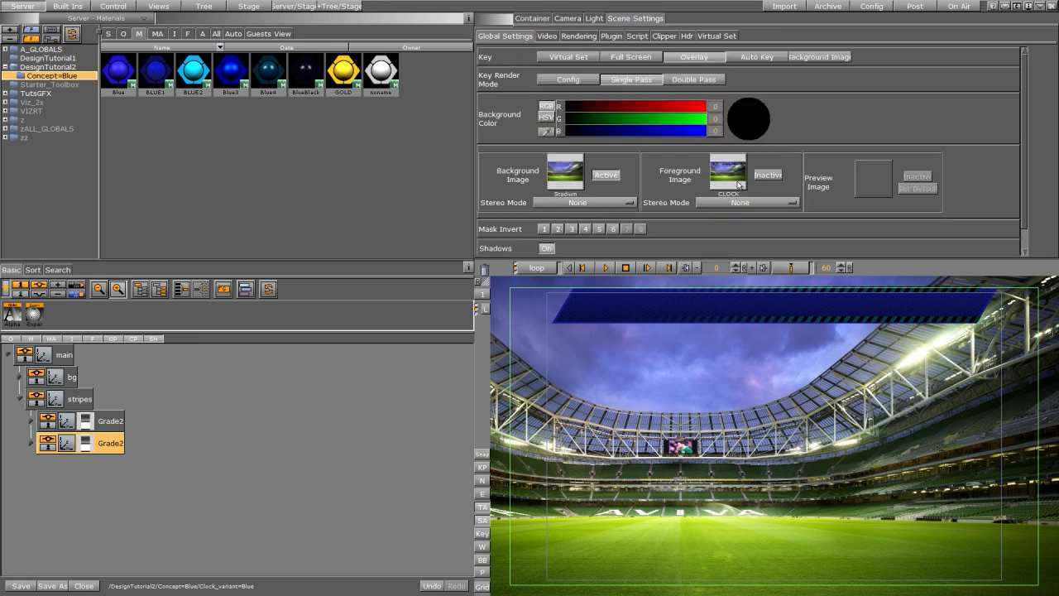
click(769, 174)
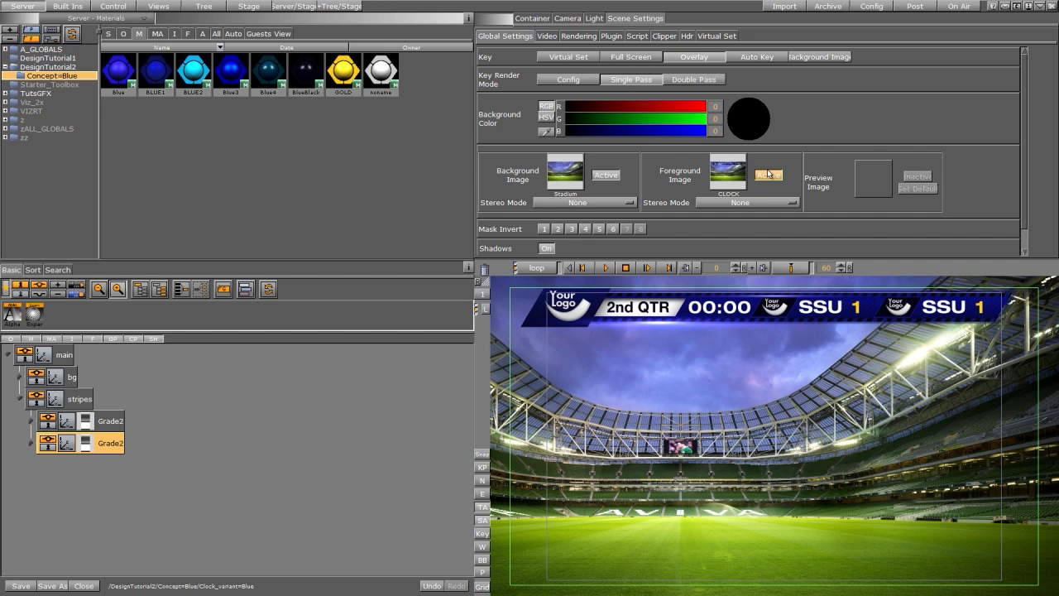
click(764, 176)
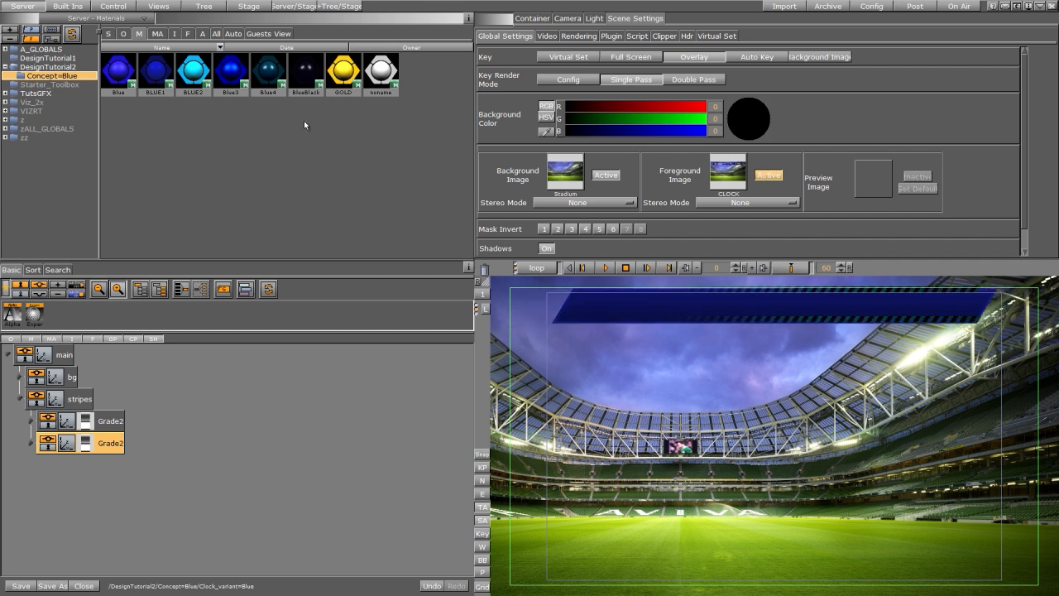
Step: Add a new group containing a Noggi and apply a blue material to that Noggi
click(69, 7)
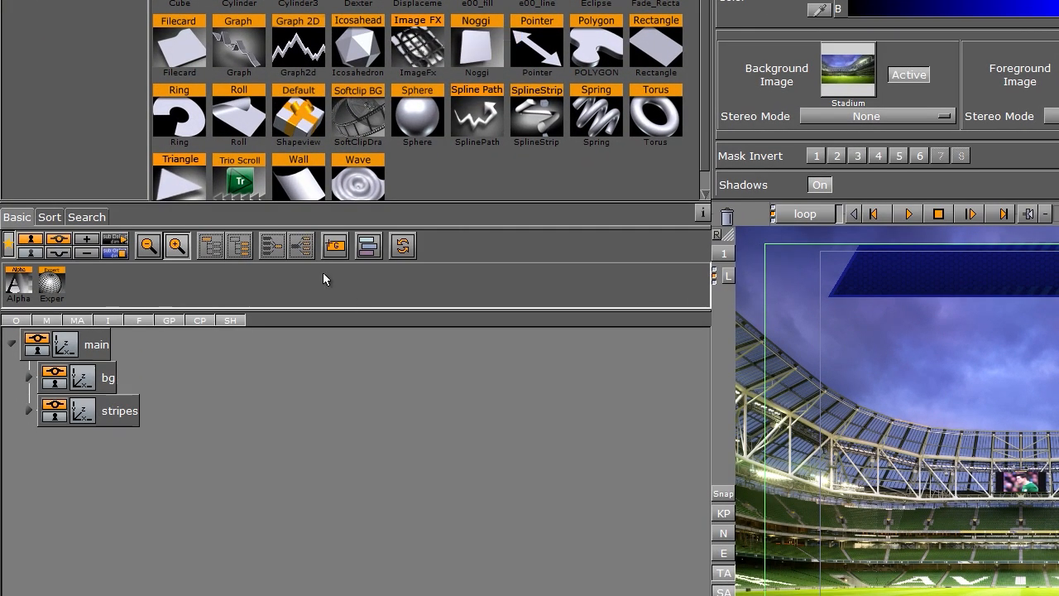
drag(334, 245, 112, 519)
drag(477, 45, 179, 422)
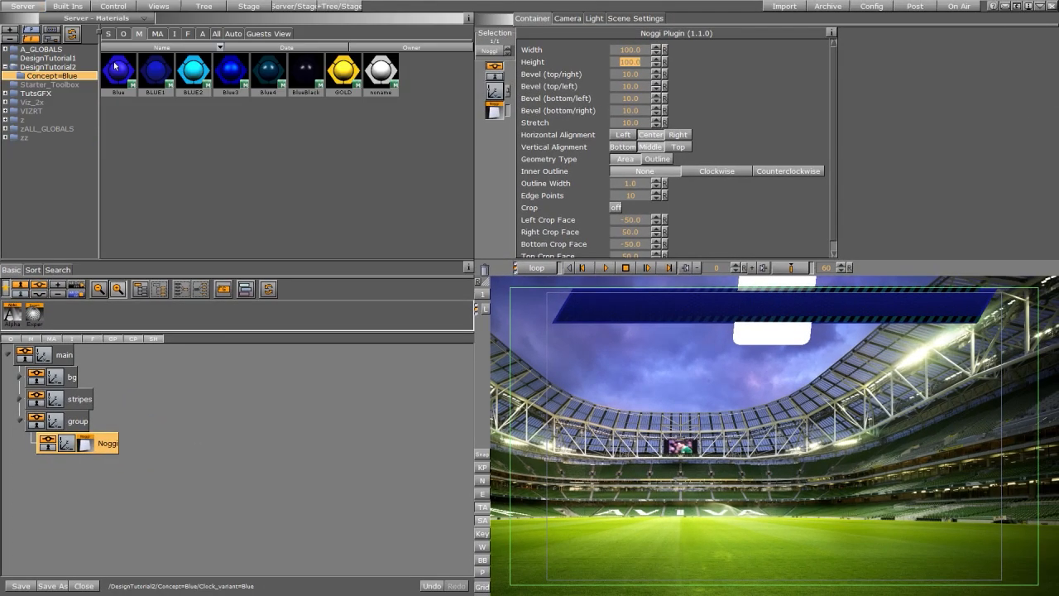
drag(173, 40, 87, 450)
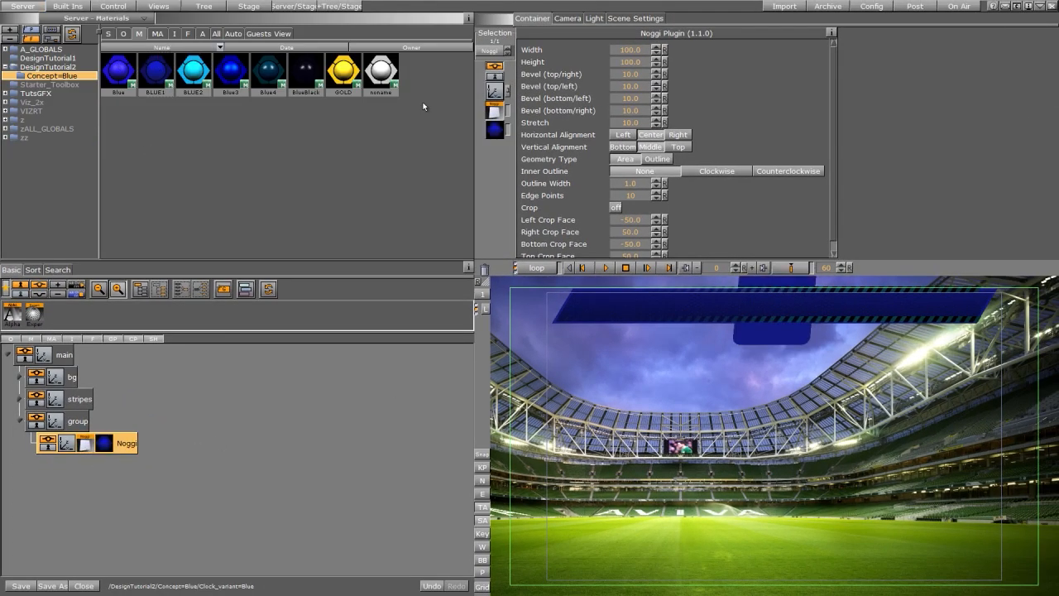
Step: Apply the Grade1 image from the DesignTutorial2 images as a texture on the Noggi
click(176, 33)
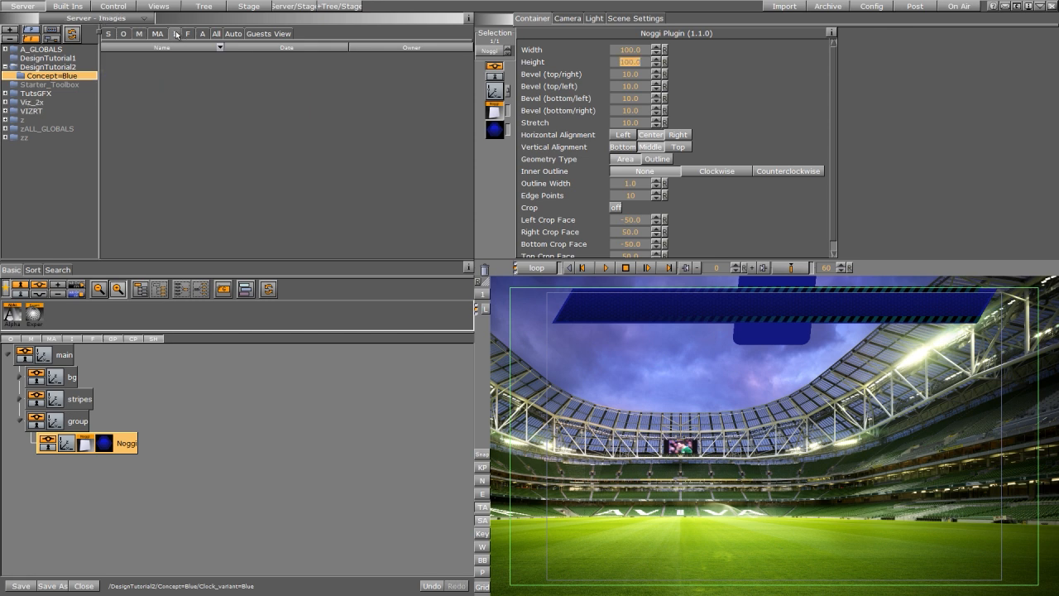
click(67, 66)
drag(378, 70, 127, 442)
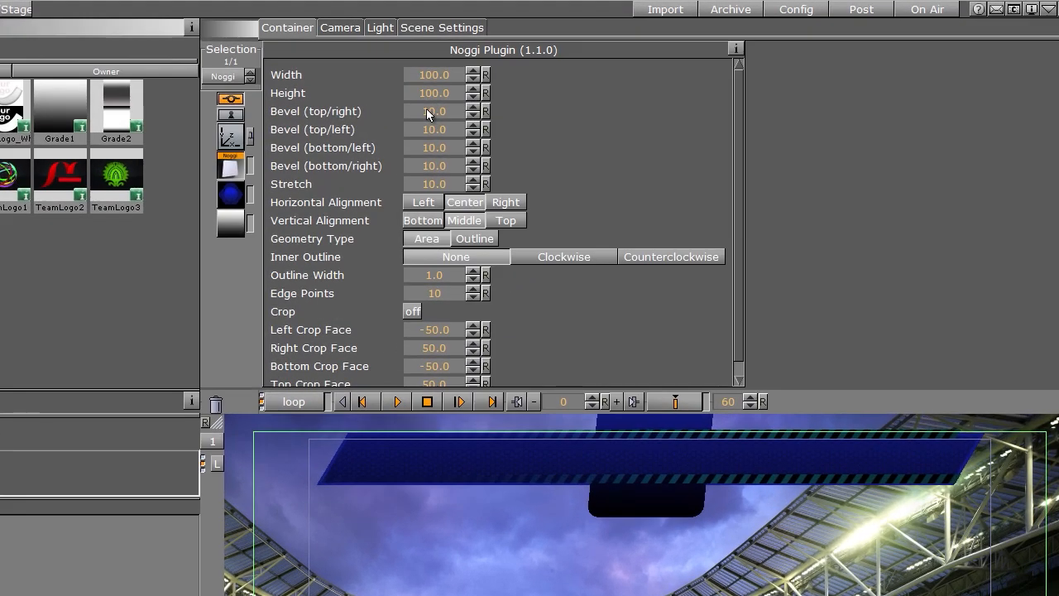
Step: Set all four bevel values of the Noggi to 0 and its stretch to 60
click(626, 76)
text(0)
click(433, 129)
text(0)
click(433, 147)
text(0)
click(433, 165)
text(0)
key(Return)
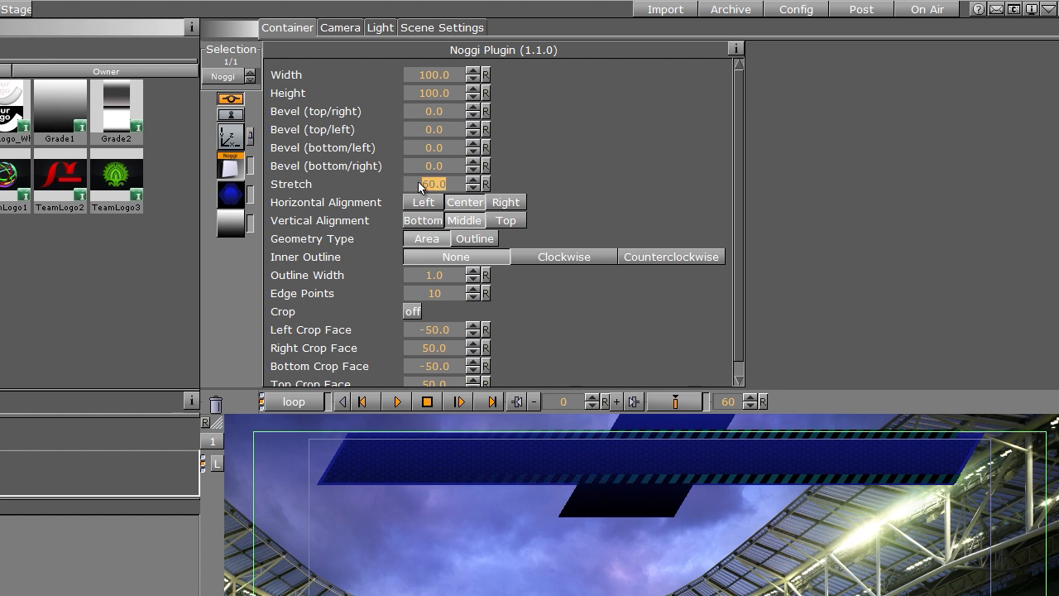
Step: Set the Noggi's height to about 66.5 and position it at X -264, Y -5
drag(446, 91, 164, 156)
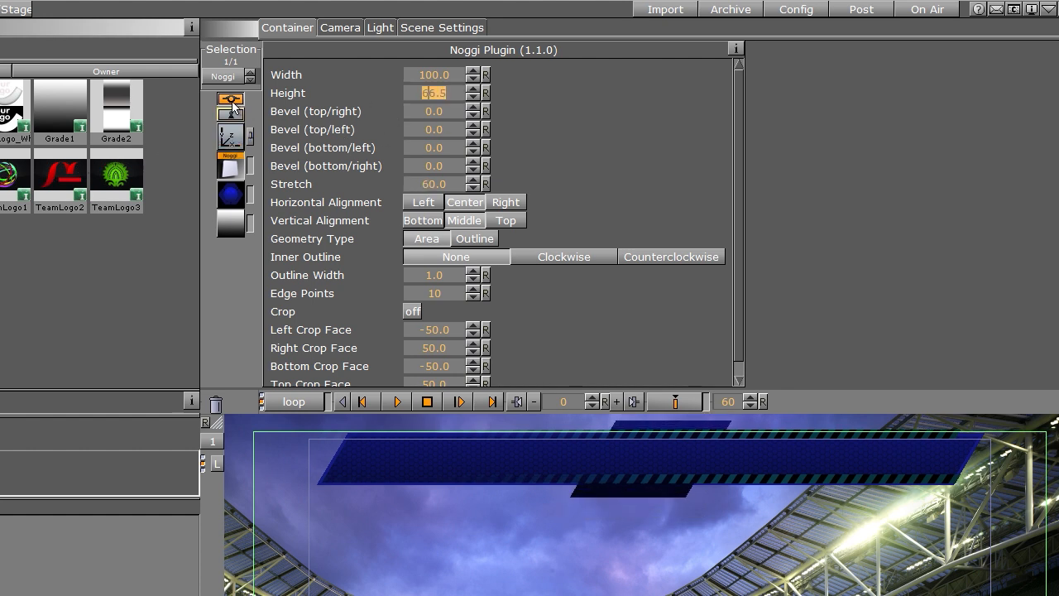
click(230, 137)
drag(348, 111, 138, 148)
click(384, 141)
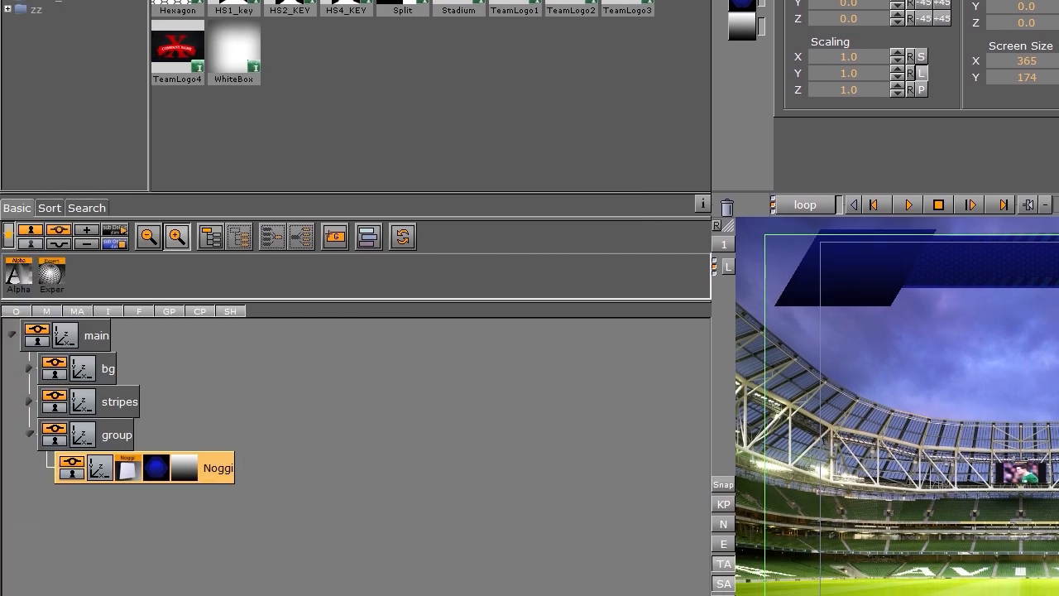
Step: Duplicate the Noggi inside the group and apply the Hexagon image as texture to the copy
ctrl+drag(214, 470, 190, 439)
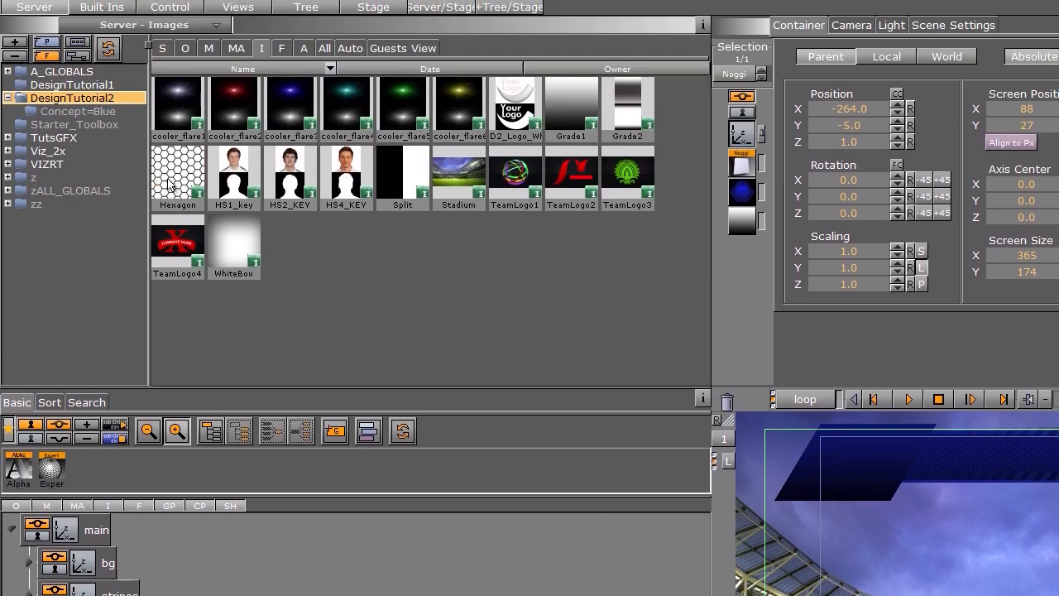
drag(177, 5, 171, 452)
drag(172, 492, 183, 508)
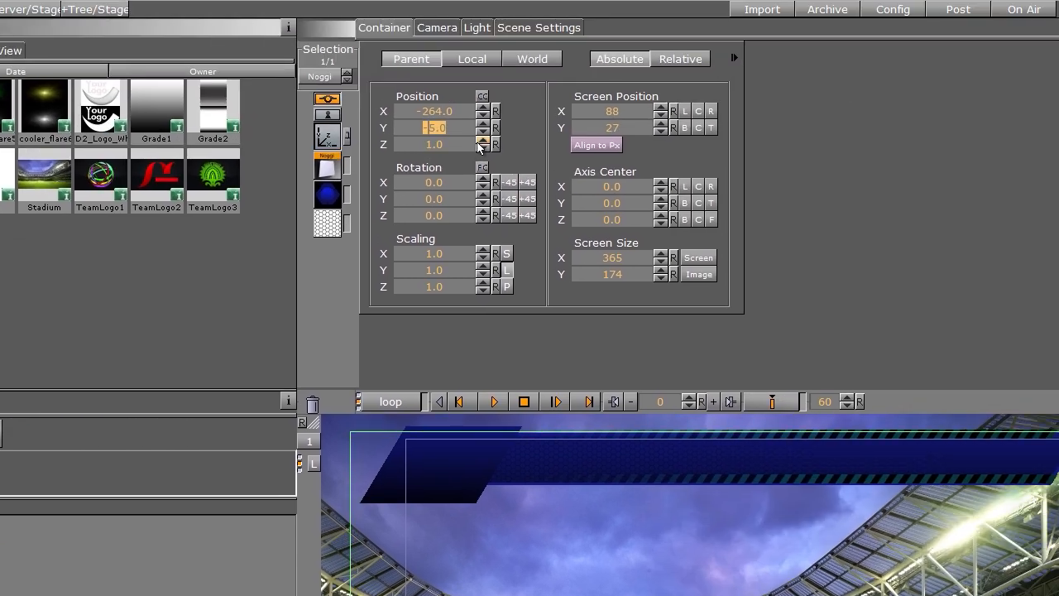
Step: Raise the hexagon Noggi's Z position to 1.1 and scale its Hexagon texture uniformly to 0.3
click(481, 142)
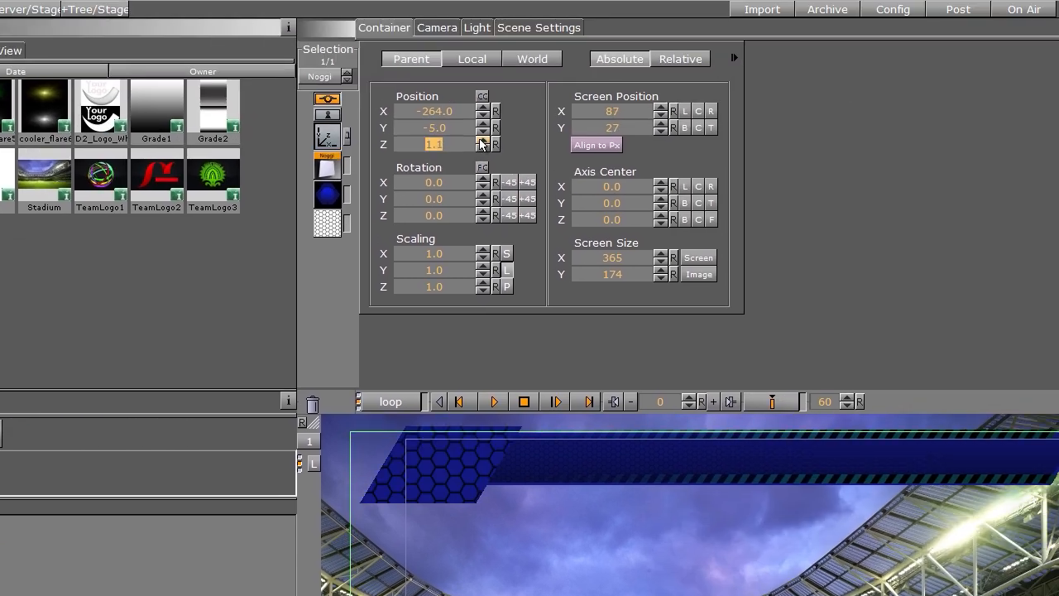
click(328, 222)
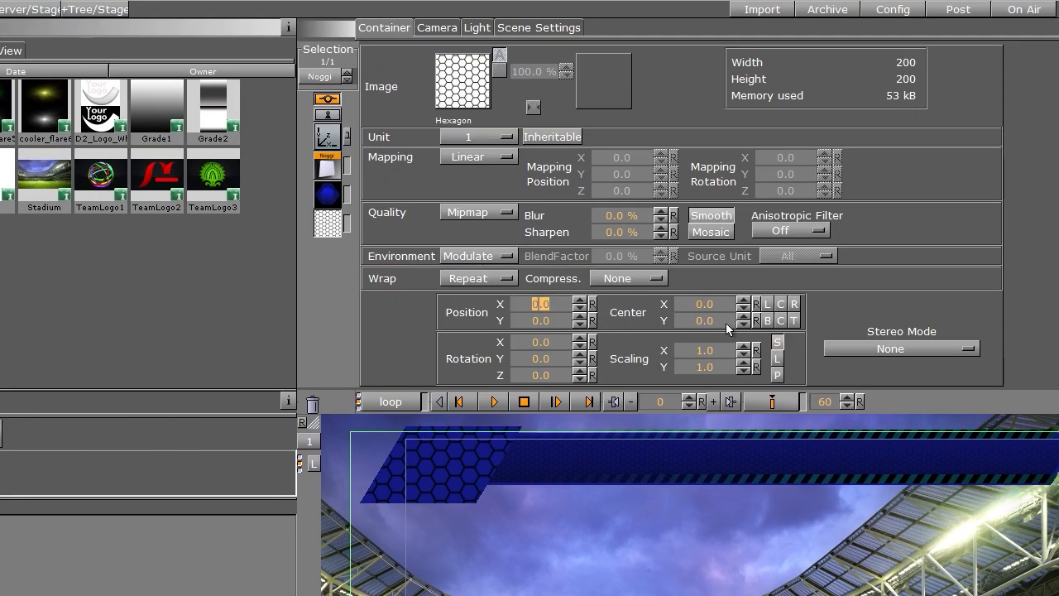
drag(706, 351, 680, 366)
click(777, 359)
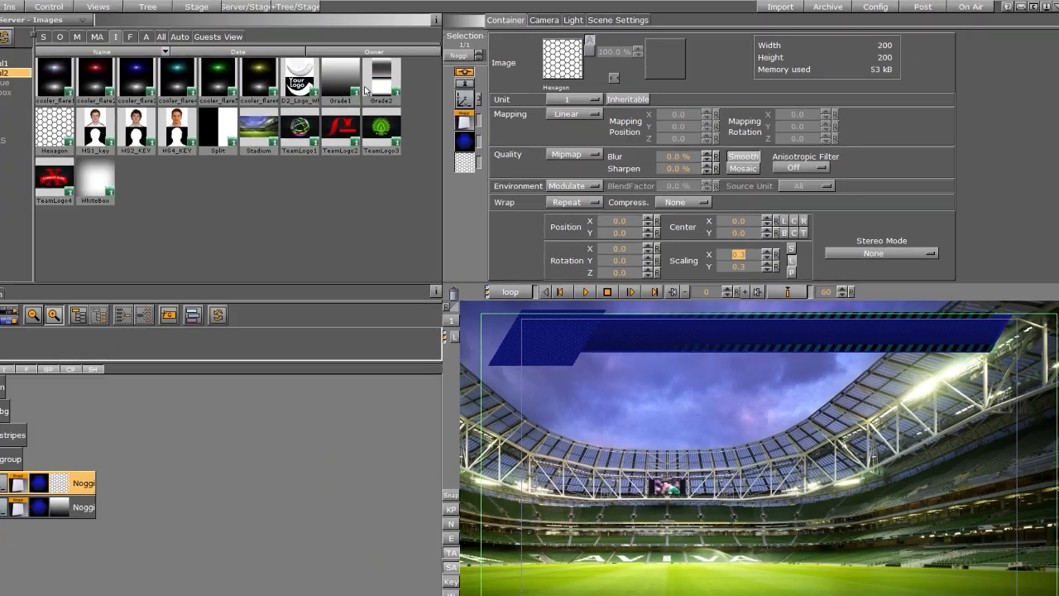
Step: Add a Grade1 image container to the group, nest the hexagon Noggi under it, and set its texture unit to 2
drag(345, 82, 40, 460)
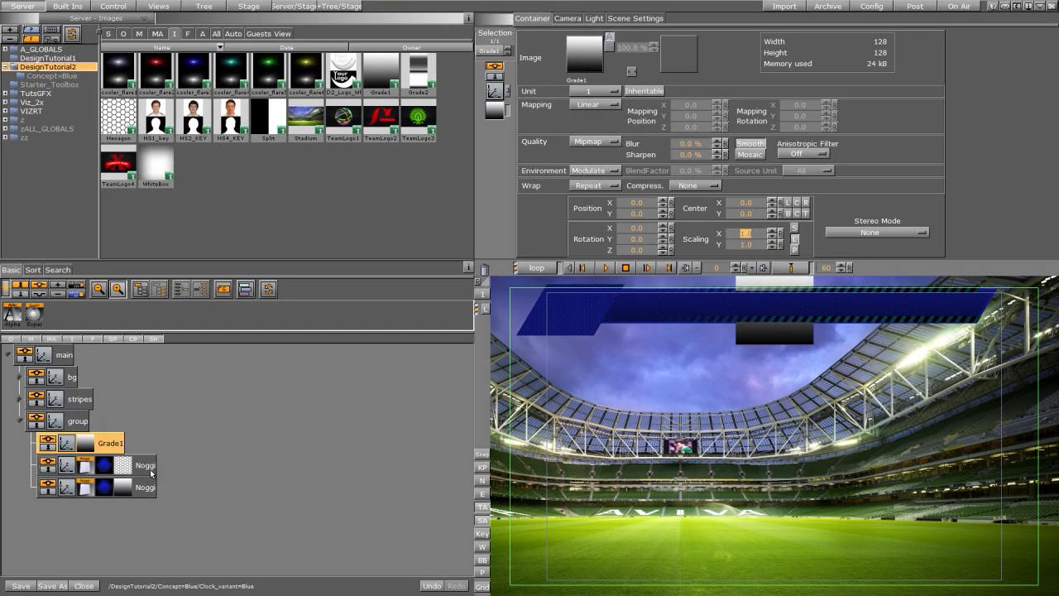
drag(150, 475, 164, 447)
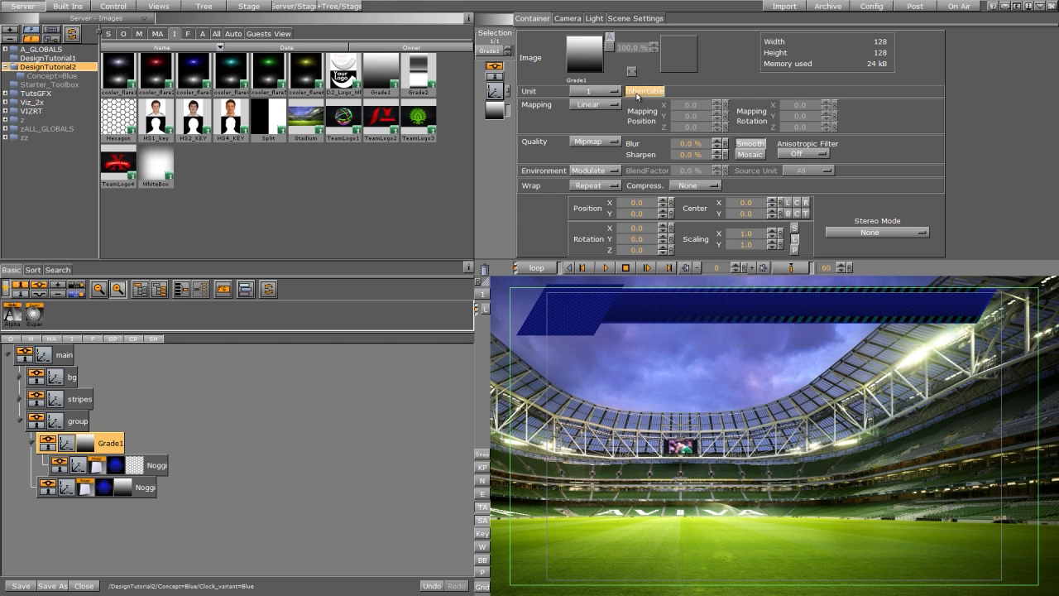
click(596, 91)
click(589, 115)
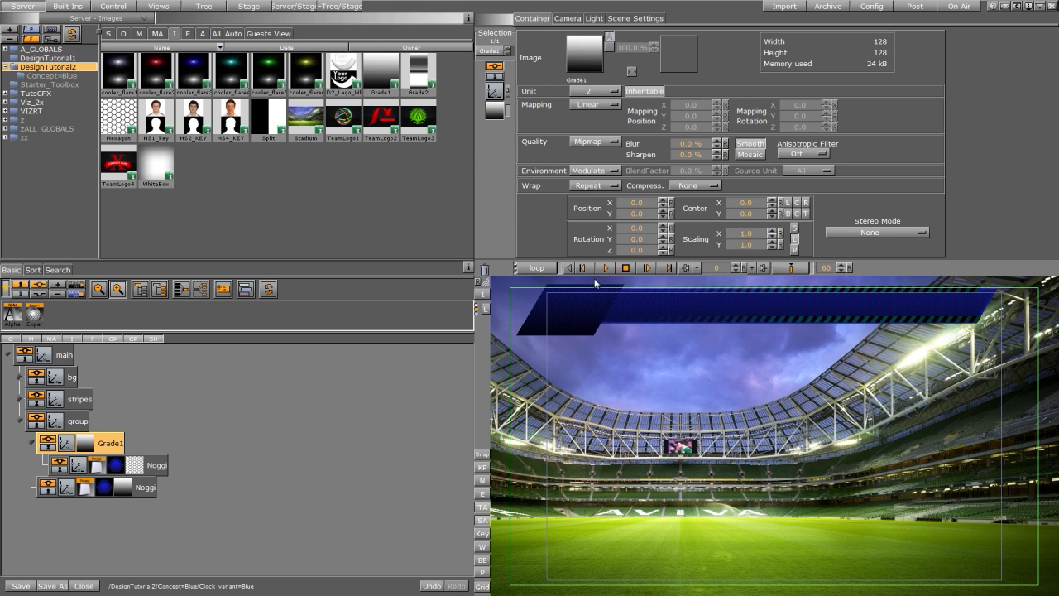
Step: Adjust the hexagon Noggi's height slightly
click(98, 466)
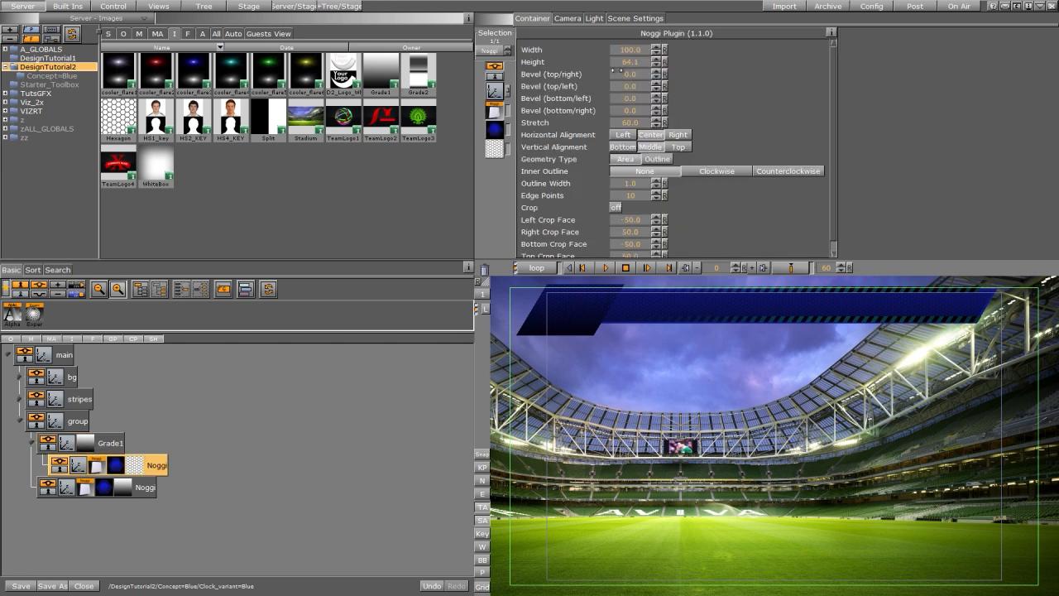
mouse_move(603, 74)
mouse_down()
mouse_move(627, 60)
mouse_move(605, 62)
mouse_up()
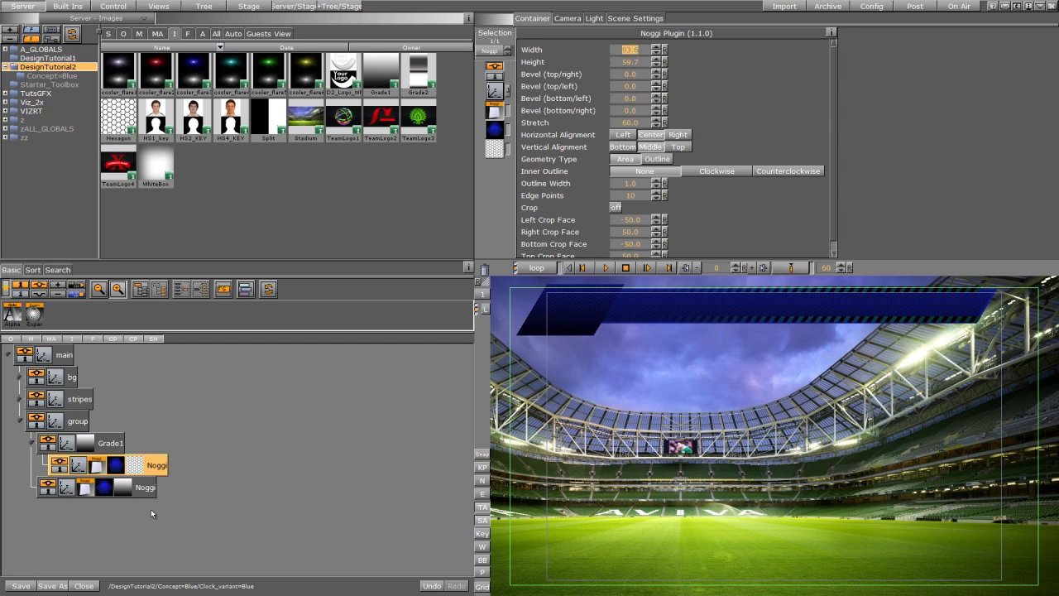
Step: Brighten the lower Noggi's blue material by raising its blue value to 211
click(104, 488)
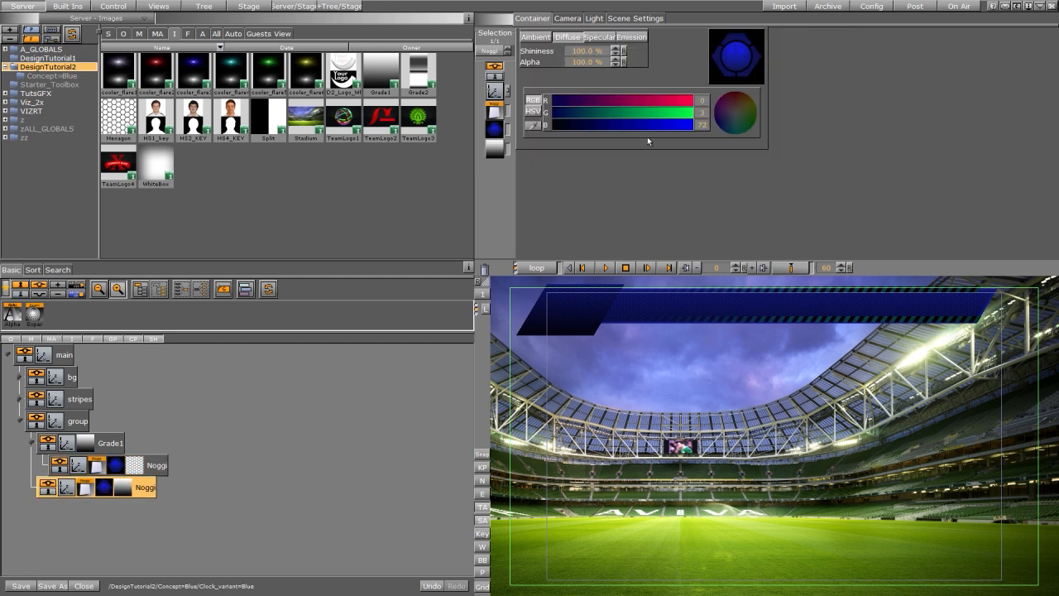
drag(641, 127, 664, 128)
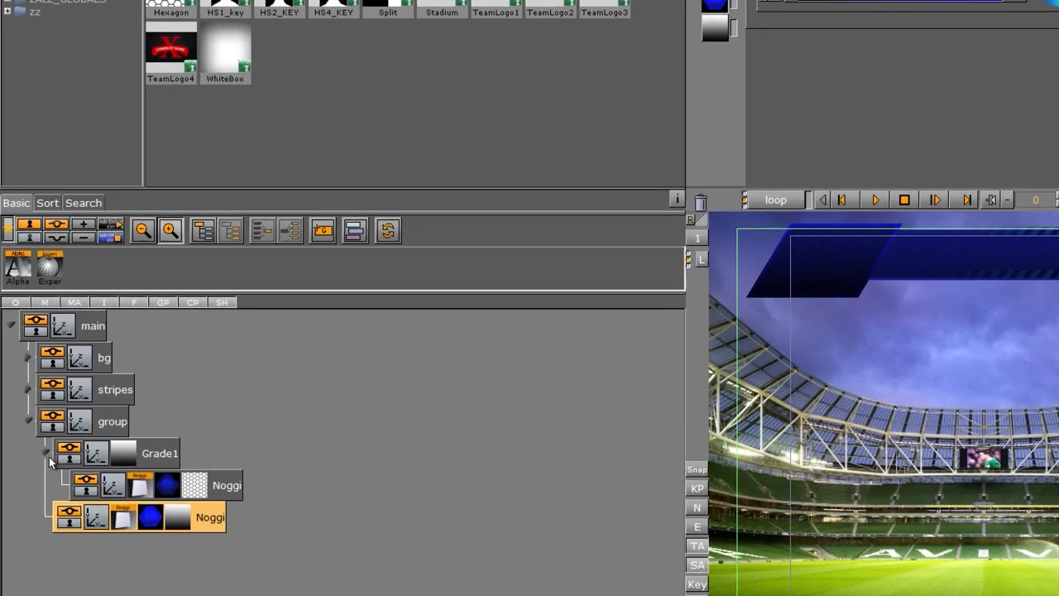
Step: Copy the hexagon Noggi out of Grade1 to the top of the group and raise its Z position
click(31, 445)
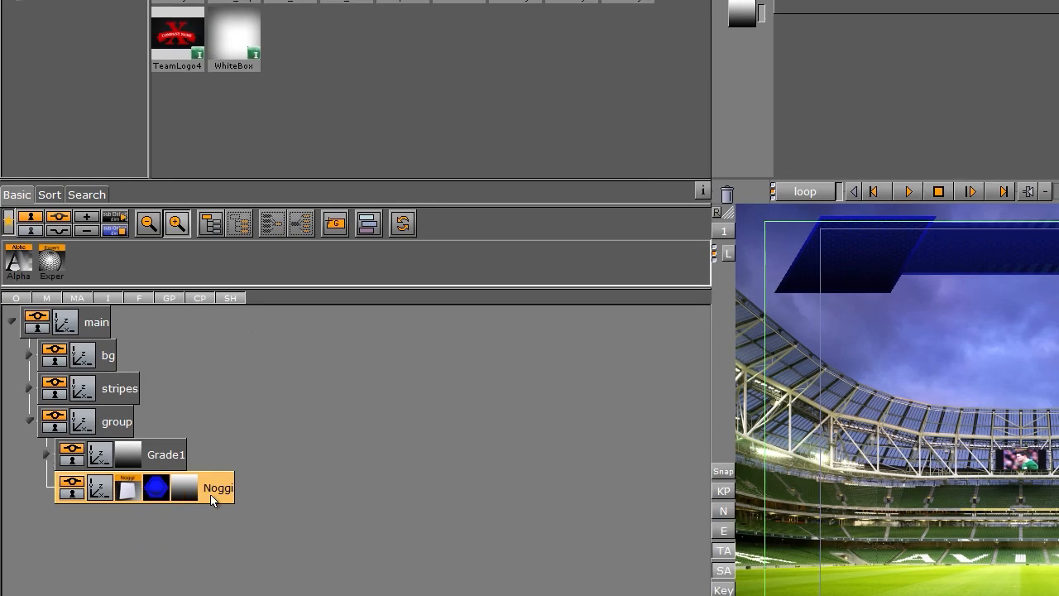
click(47, 454)
drag(237, 475, 166, 423)
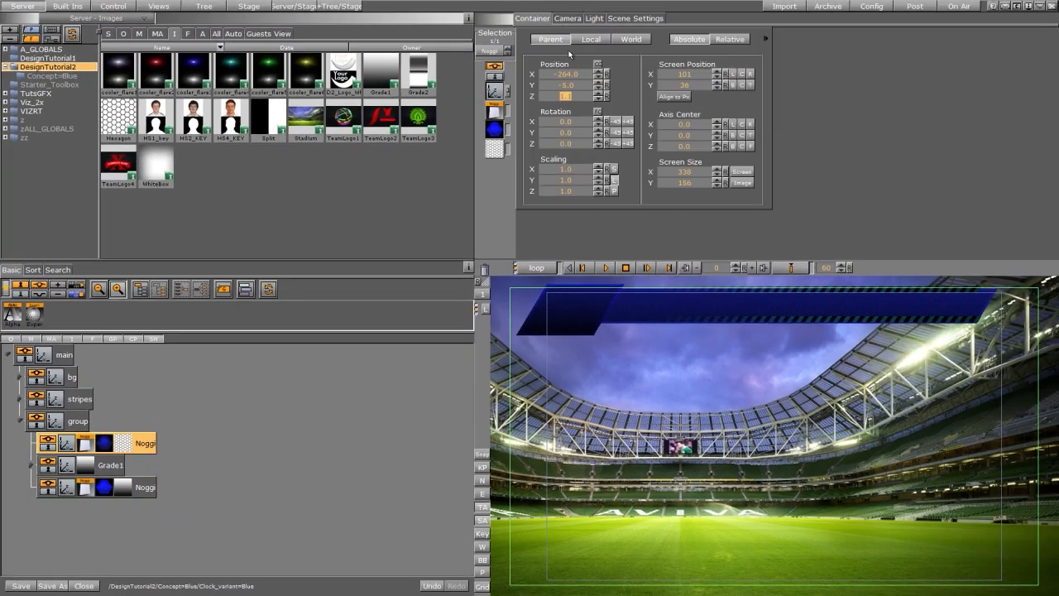
click(598, 93)
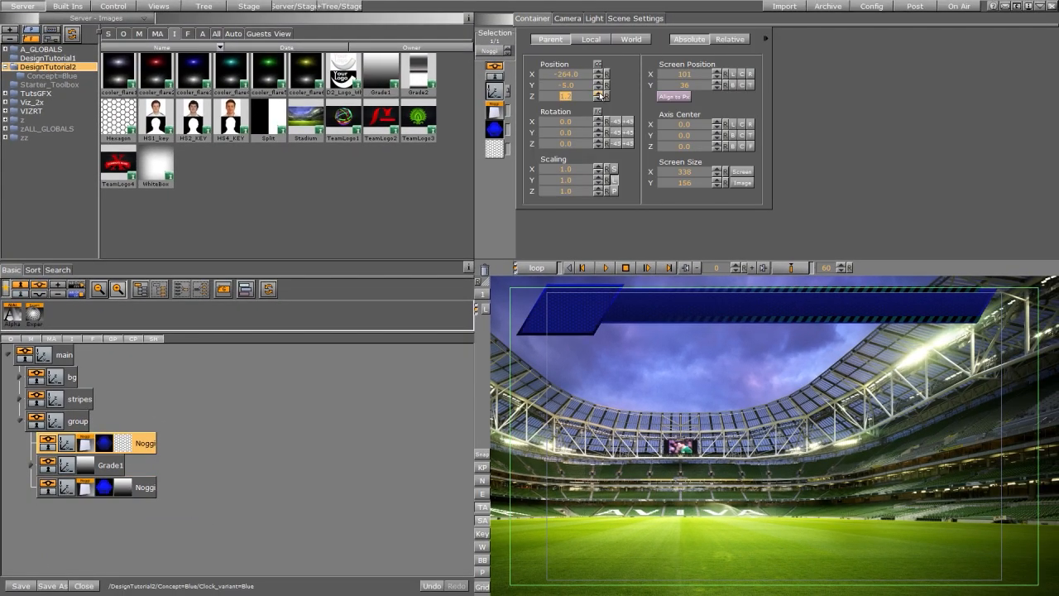
Step: Remove the copied Noggi's texture and material and apply the D2_Logo_White image instead
drag(122, 445, 486, 271)
drag(108, 445, 486, 268)
drag(343, 72, 101, 449)
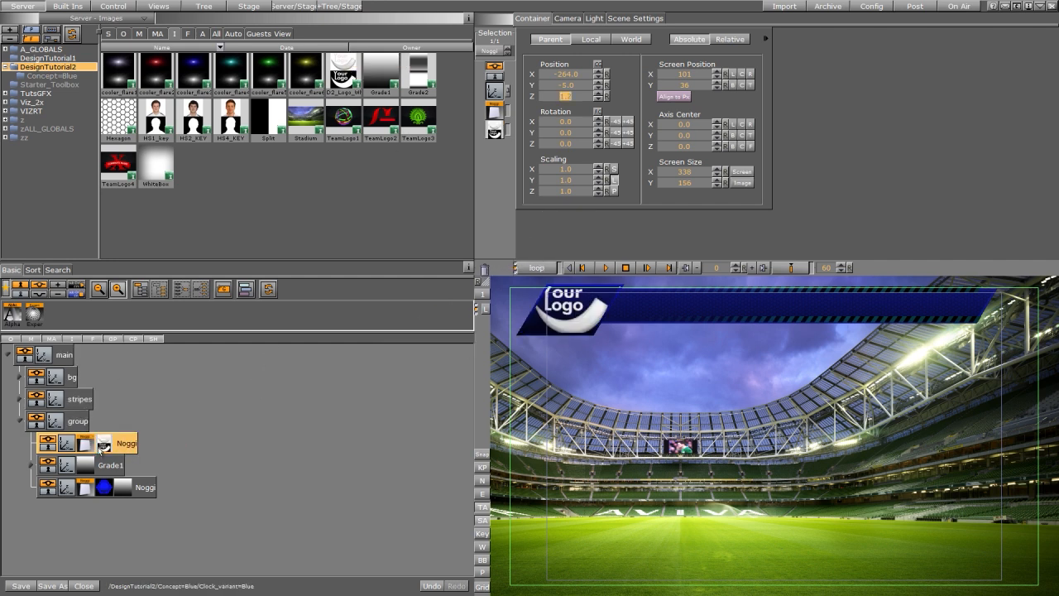
Step: Scale the logo texture to 0.75, set its wrap to Clamp, and offset its Y position to -0.1
click(103, 447)
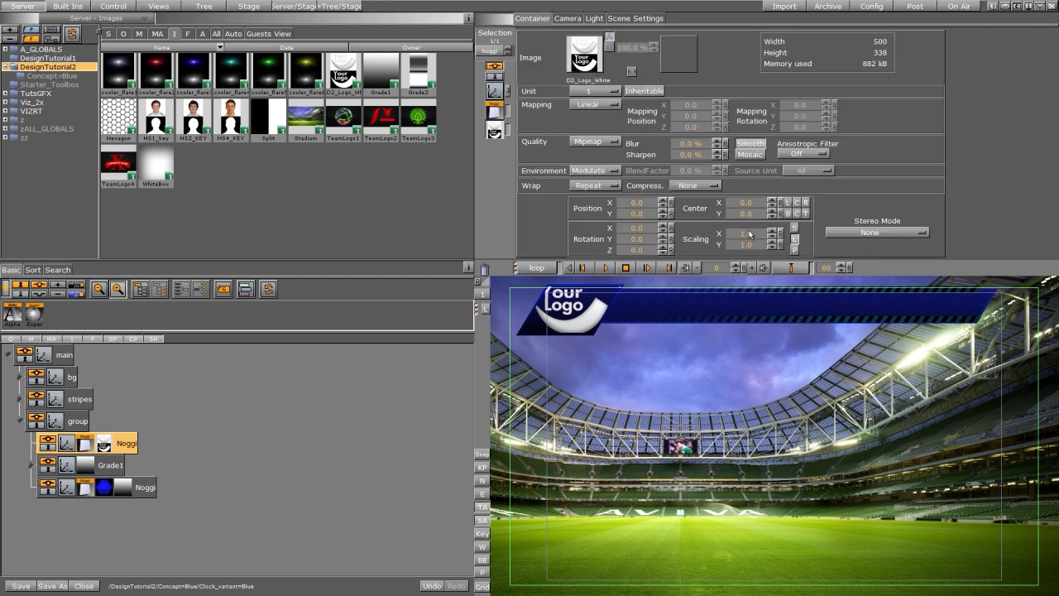
drag(750, 234, 748, 241)
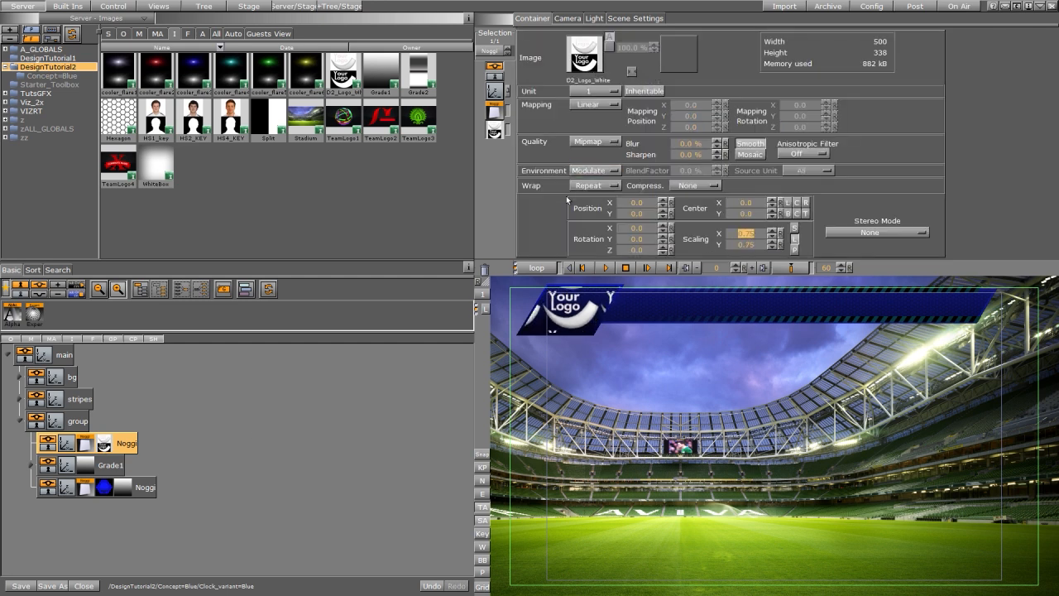
click(590, 185)
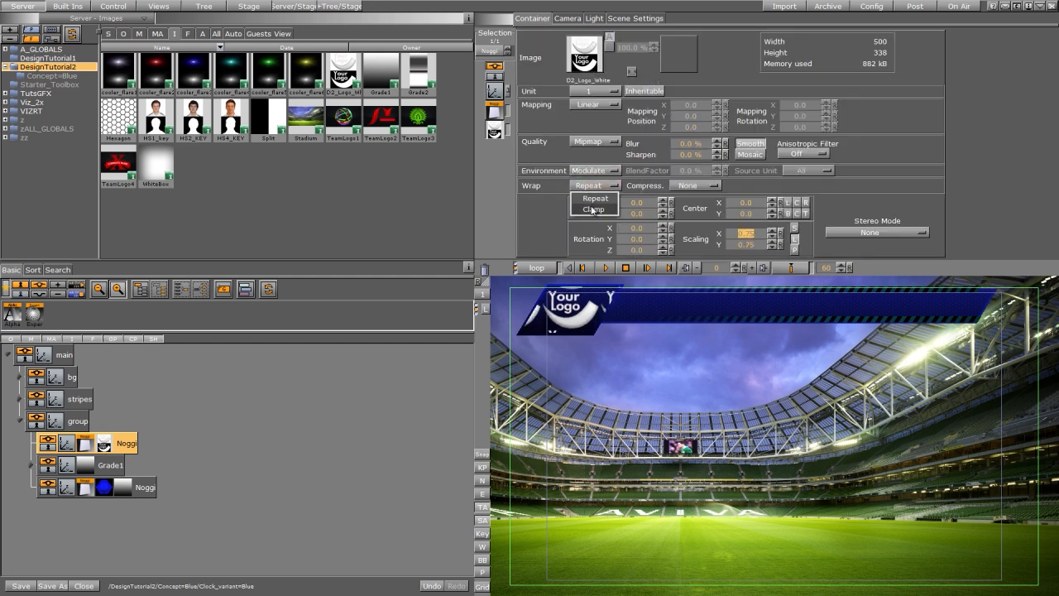
click(593, 209)
drag(647, 214, 645, 213)
click(135, 444)
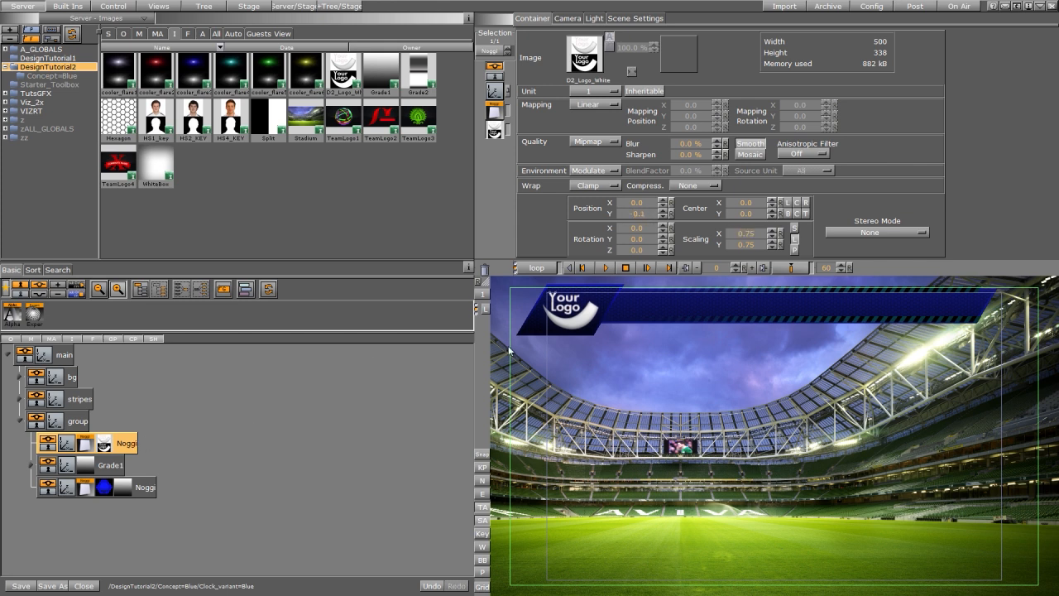
Step: Add a new empty group below the logo group and rename the logo group as LOGO
click(20, 422)
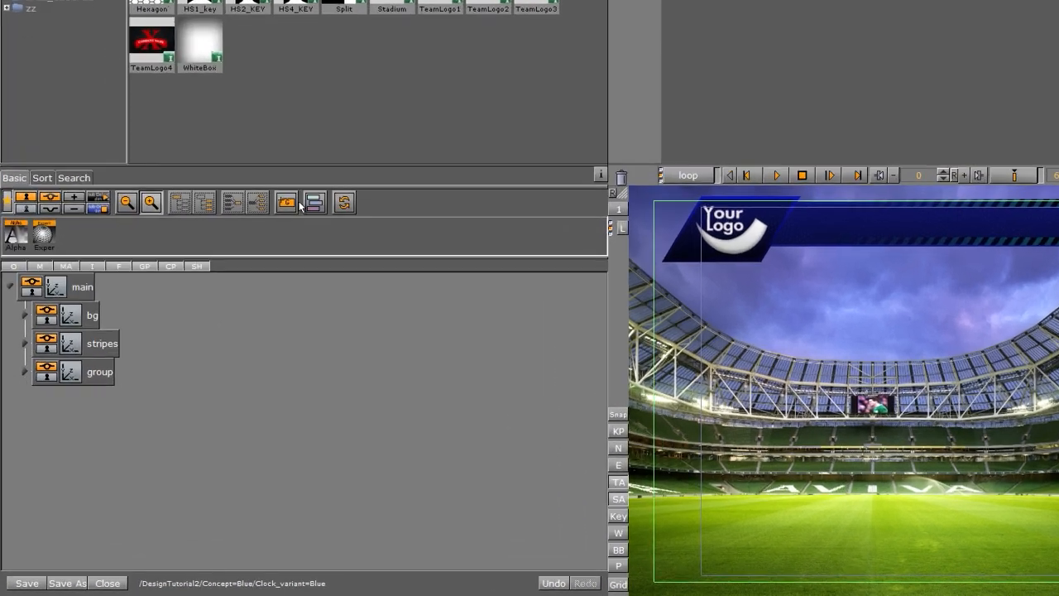
drag(224, 289, 36, 491)
drag(50, 437, 55, 432)
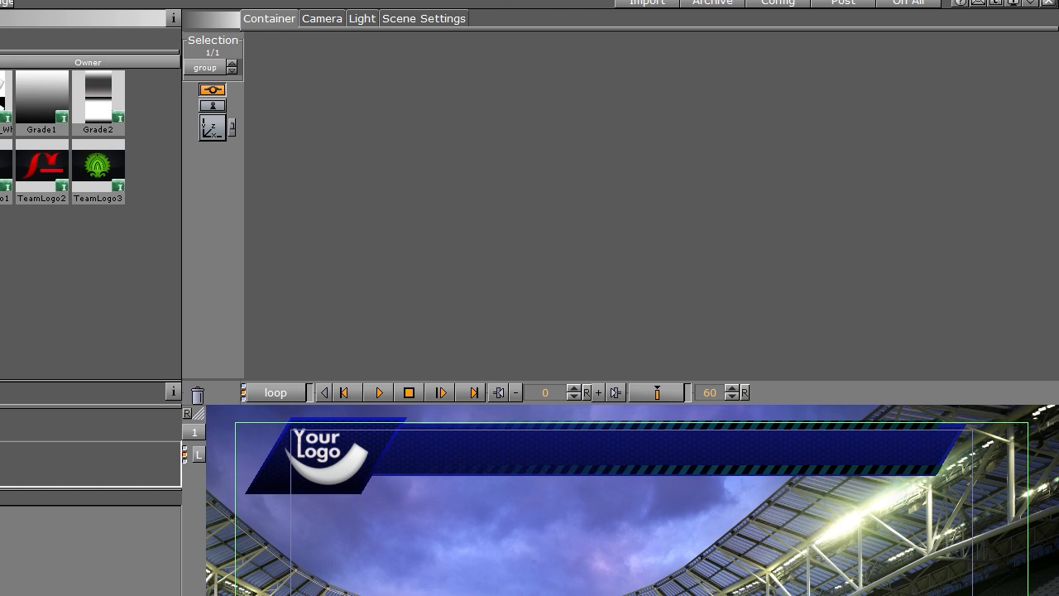
click(113, 402)
text(LGO)
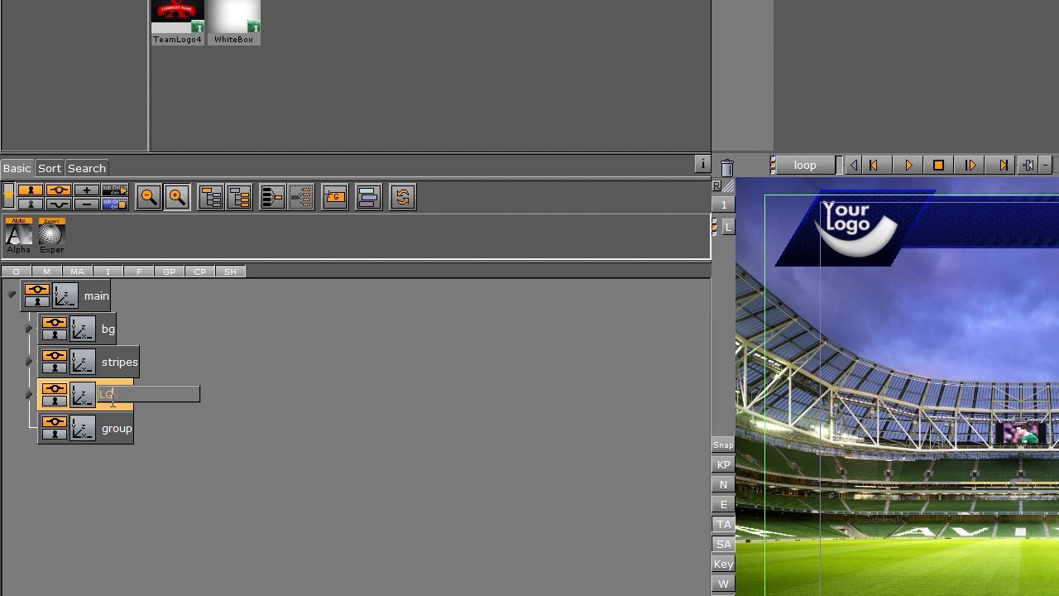
Step: Rename the new empty group as QTR
double_click(113, 427)
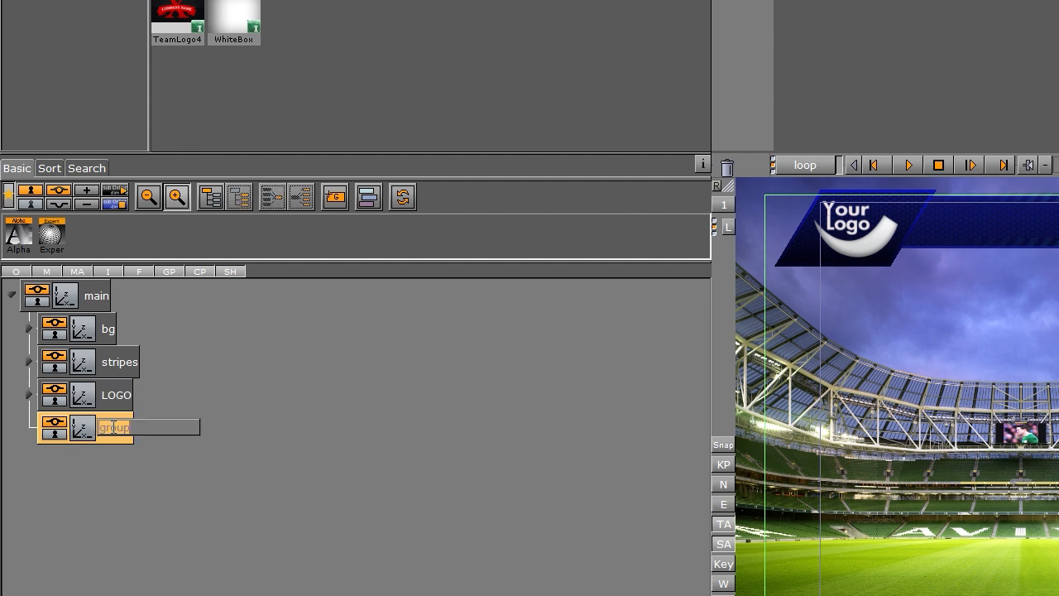
text(QTR)
key(Return)
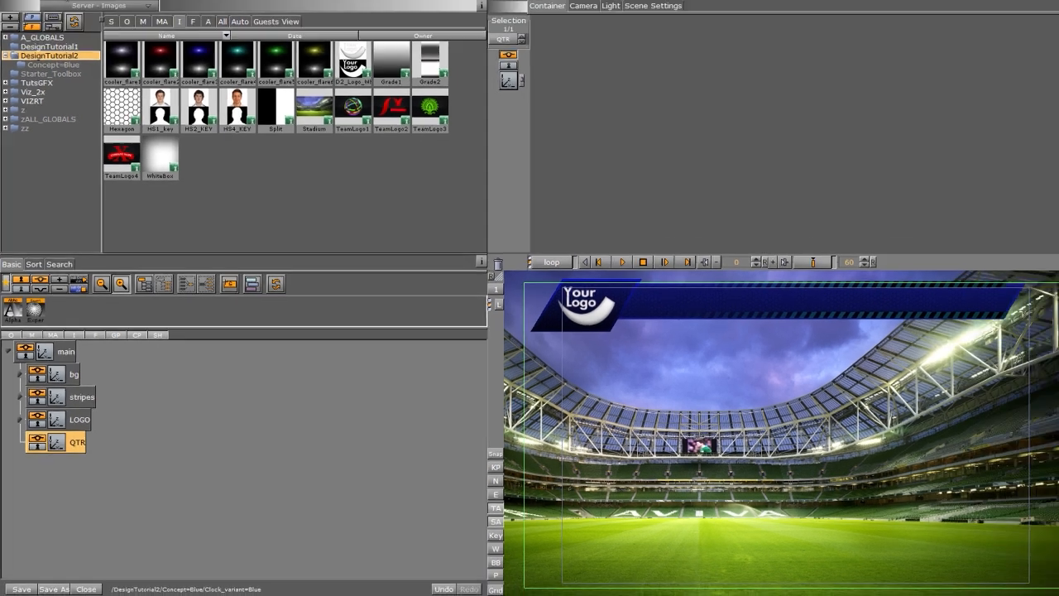
Step: Add a Noggi from the built-in geometry plugins into QTR and set its height to 45
click(68, 6)
drag(319, 157, 73, 468)
click(85, 468)
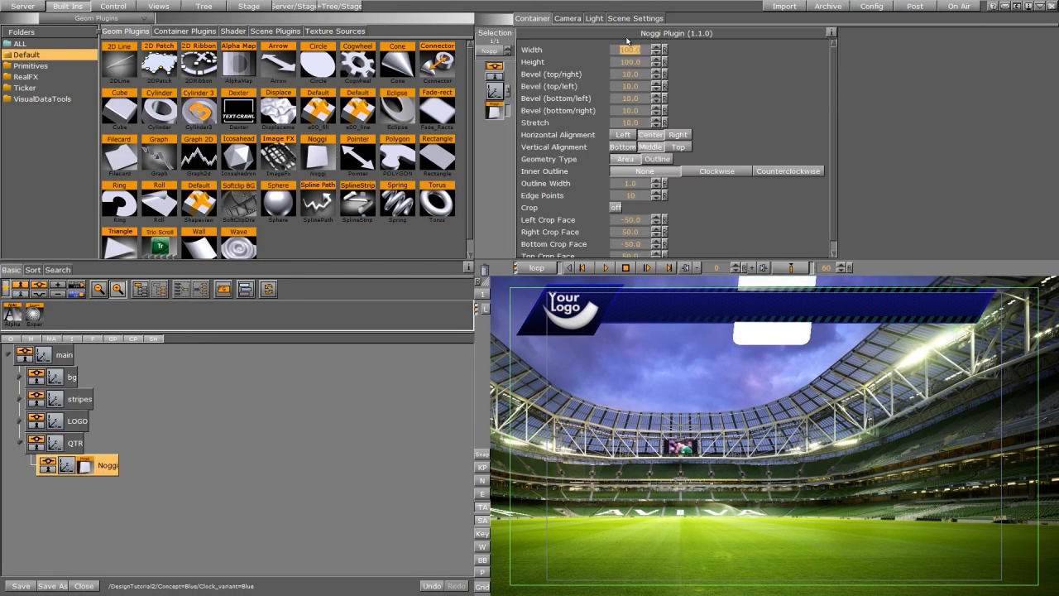
drag(638, 61, 343, 119)
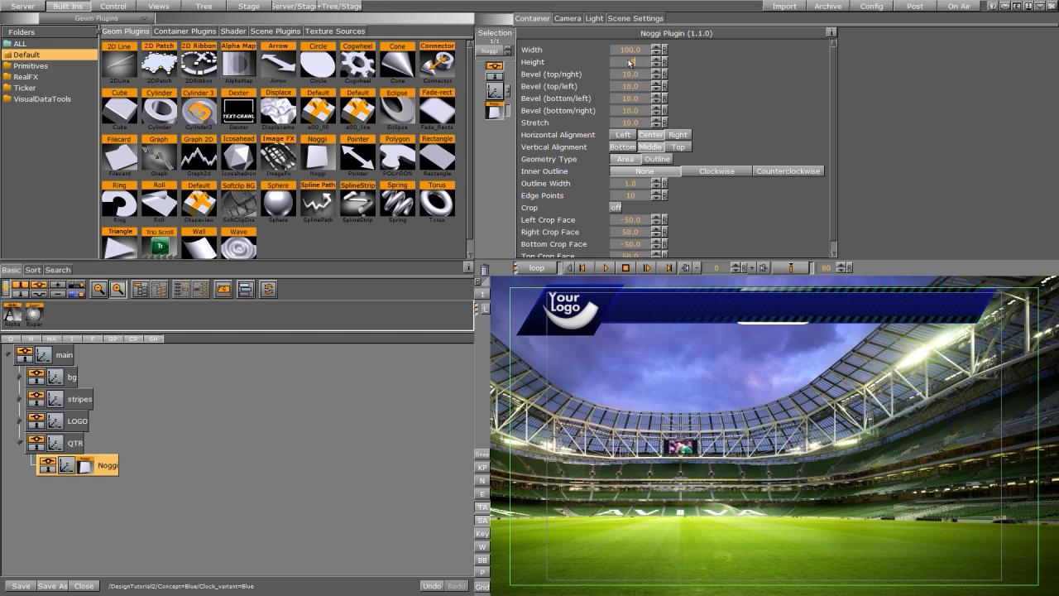
key(Return)
Step: Set all four bevels of the QTR Noggi to 0 and its stretch to 60
click(628, 75)
text(0)
click(631, 86)
text(0)
click(631, 98)
text(0)
click(630, 110)
text(0)
click(630, 123)
Step: Raise the QTR Noggi's Z position and move it along X next to the logo
click(496, 91)
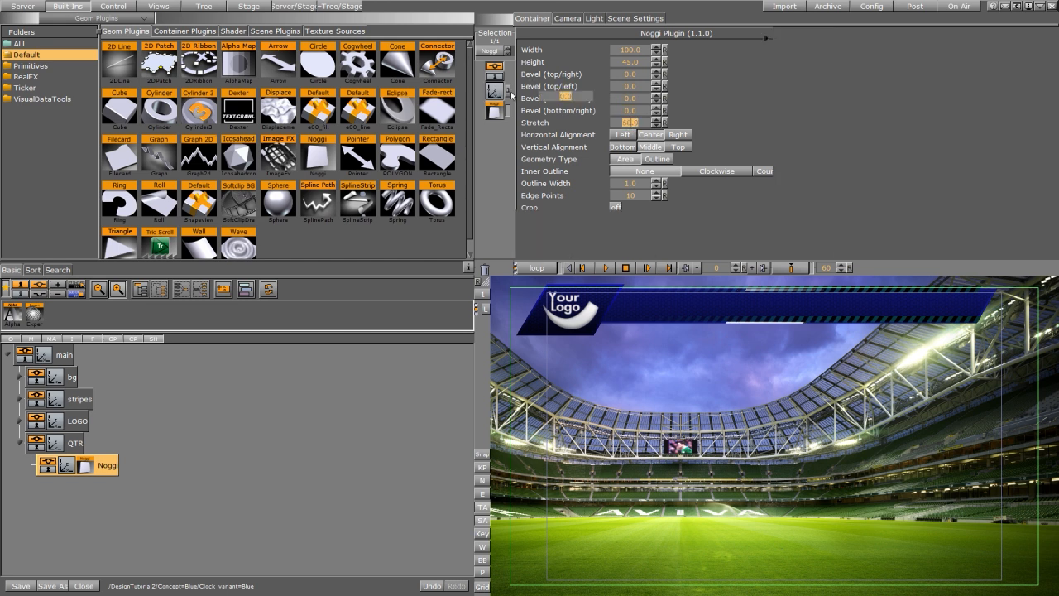
click(597, 93)
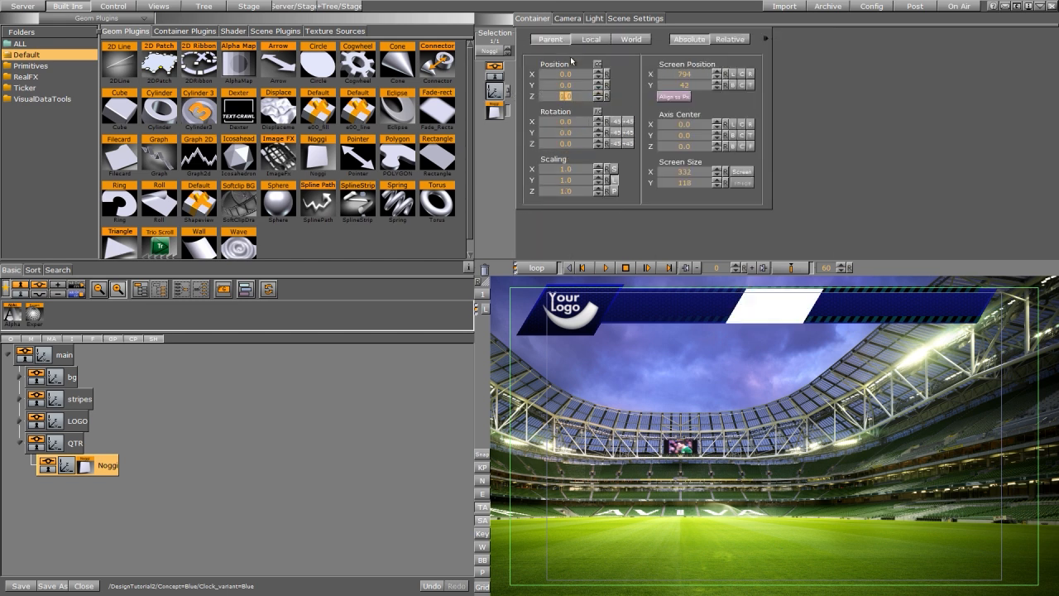
click(597, 93)
click(597, 98)
drag(575, 77, 486, 88)
Step: Reduce the QTR Noggi's height to 26
click(495, 113)
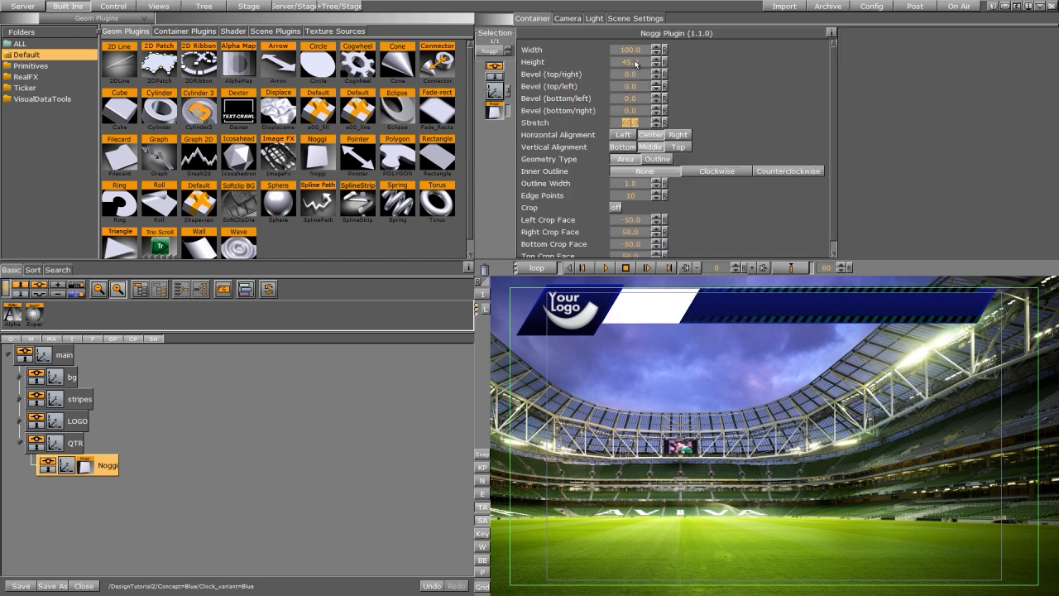
drag(635, 63, 592, 63)
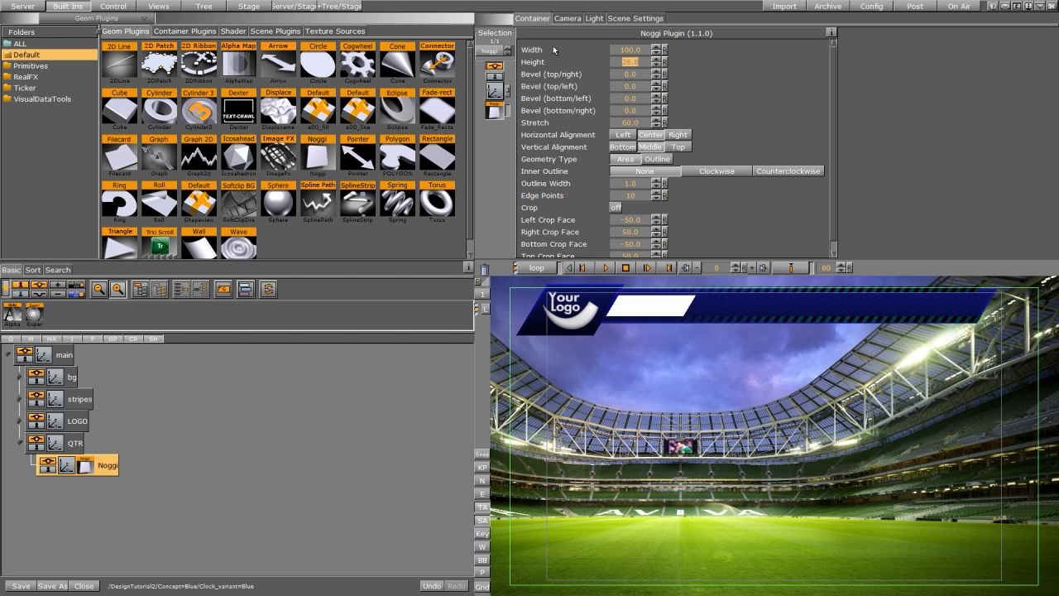
Step: Apply the WhiteBox image as a texture to the QTR Noggi and set its mapping to Vertex
click(23, 6)
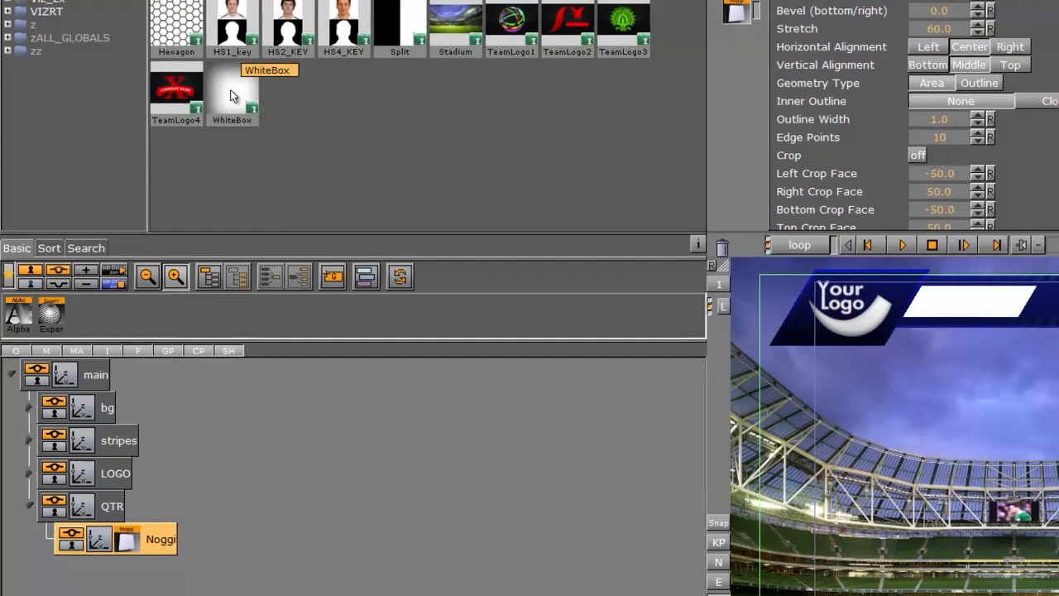
drag(157, 162, 80, 468)
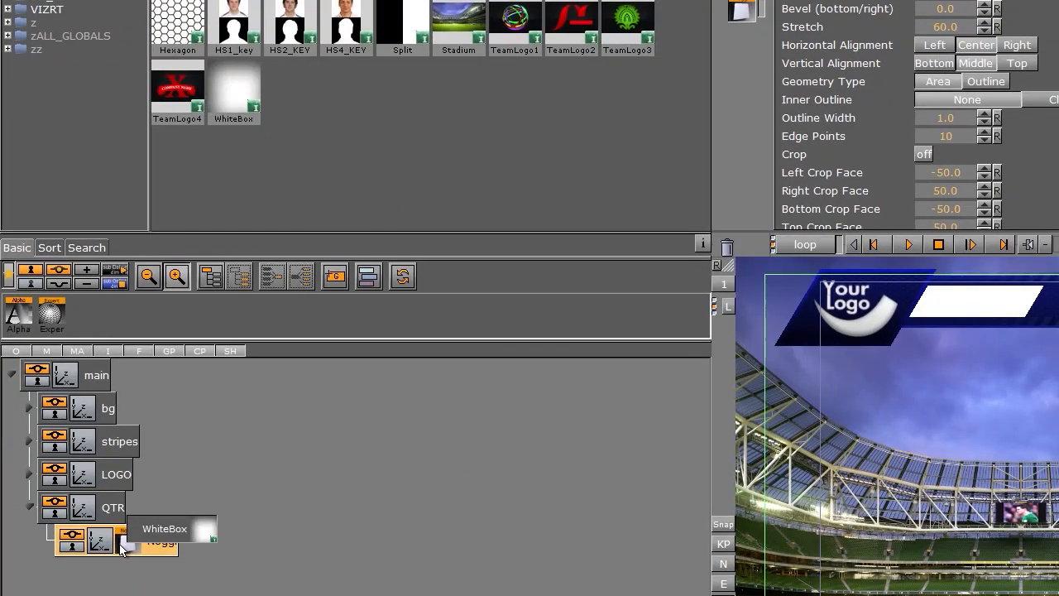
drag(120, 548, 126, 544)
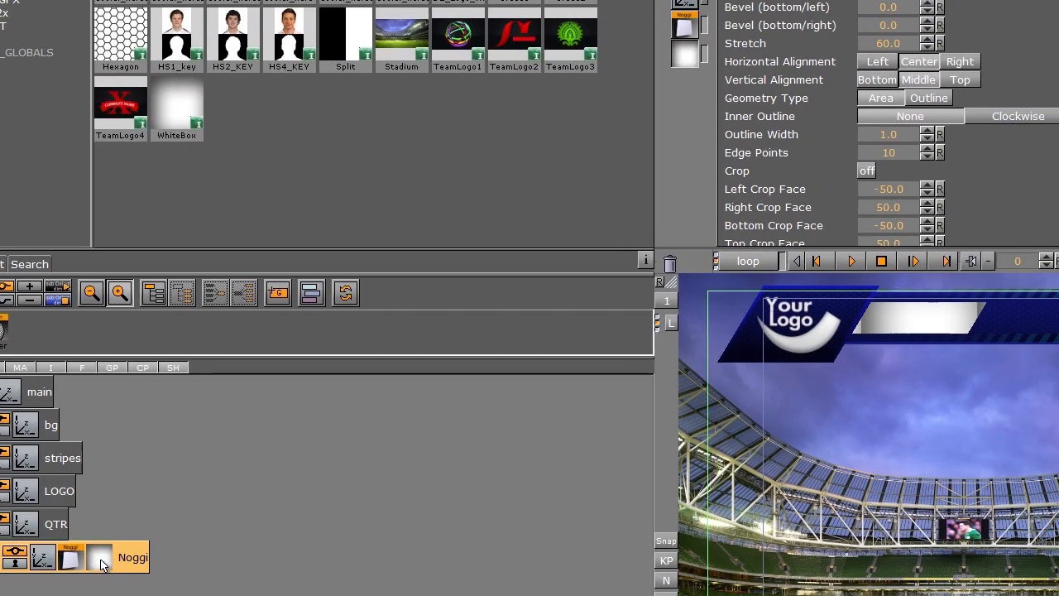
click(157, 542)
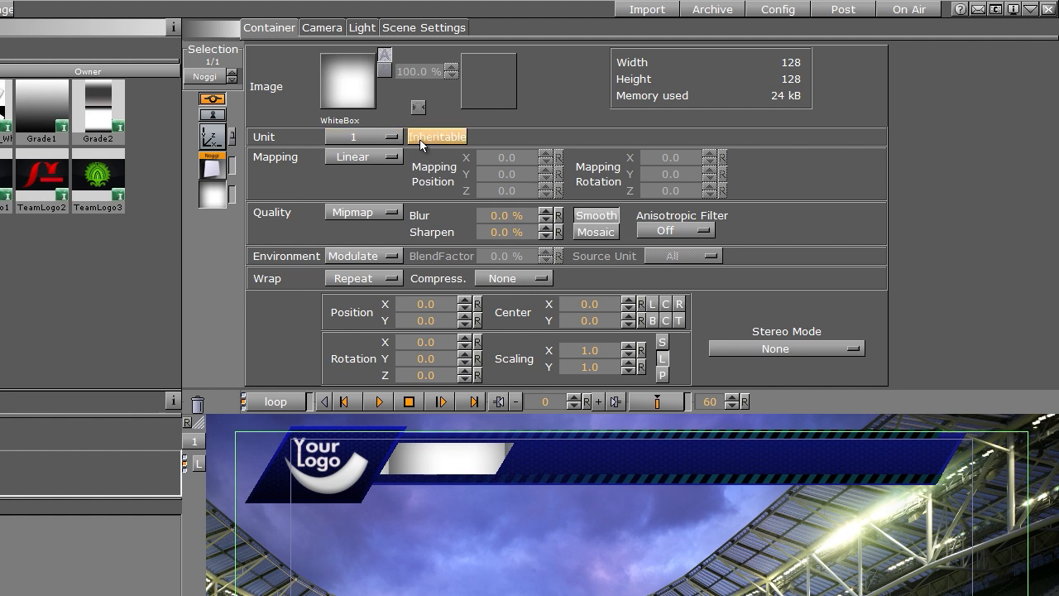
click(362, 161)
click(364, 174)
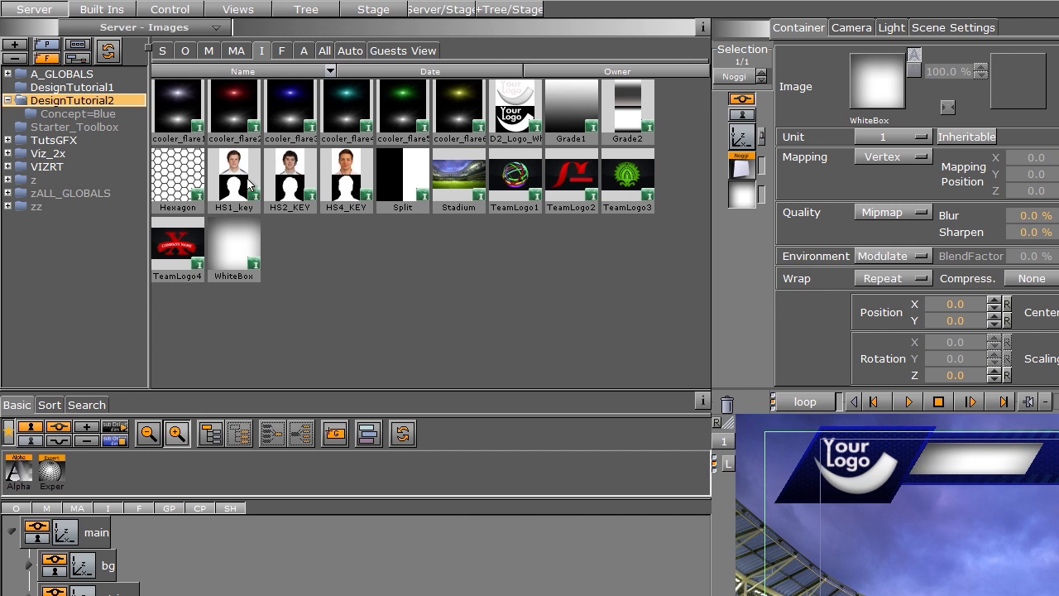
Step: Add a Helvetica-Neue-Bold text container into QTR and raise its Z position to 1.0
click(283, 51)
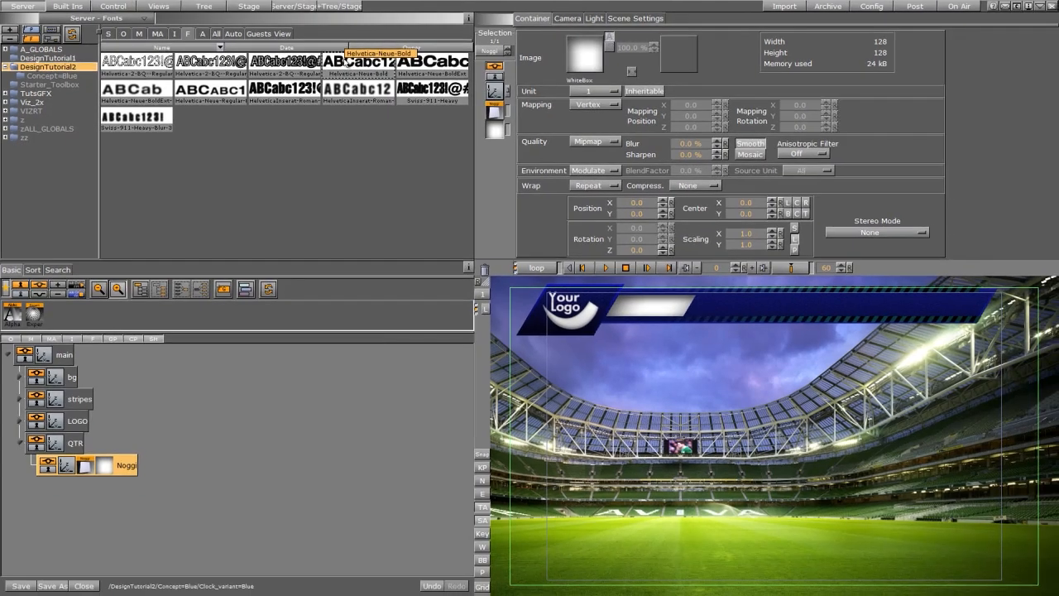
drag(539, 92, 189, 595)
drag(126, 447, 116, 451)
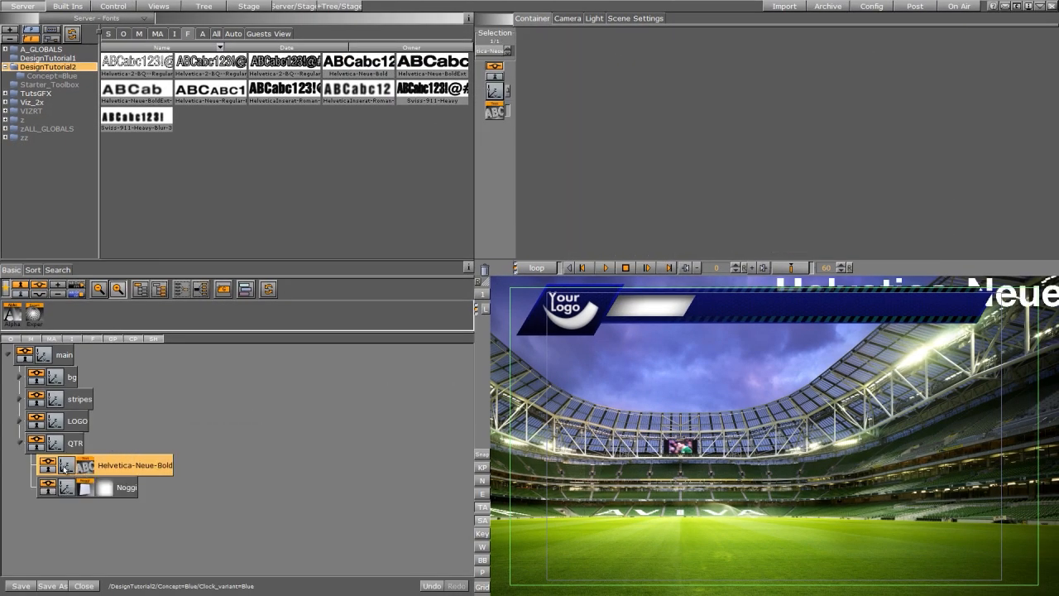
click(66, 466)
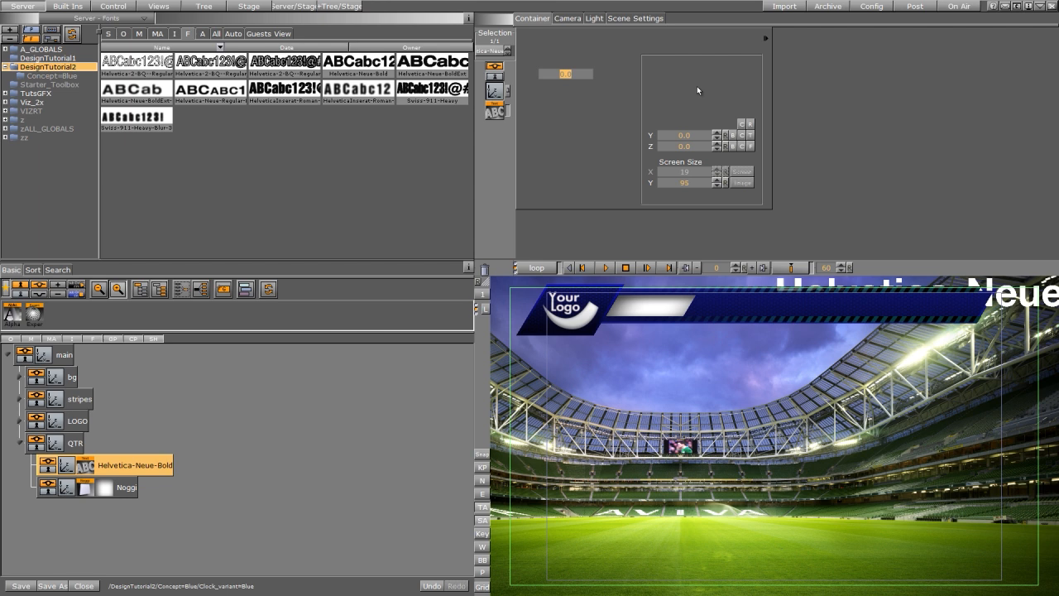
click(597, 93)
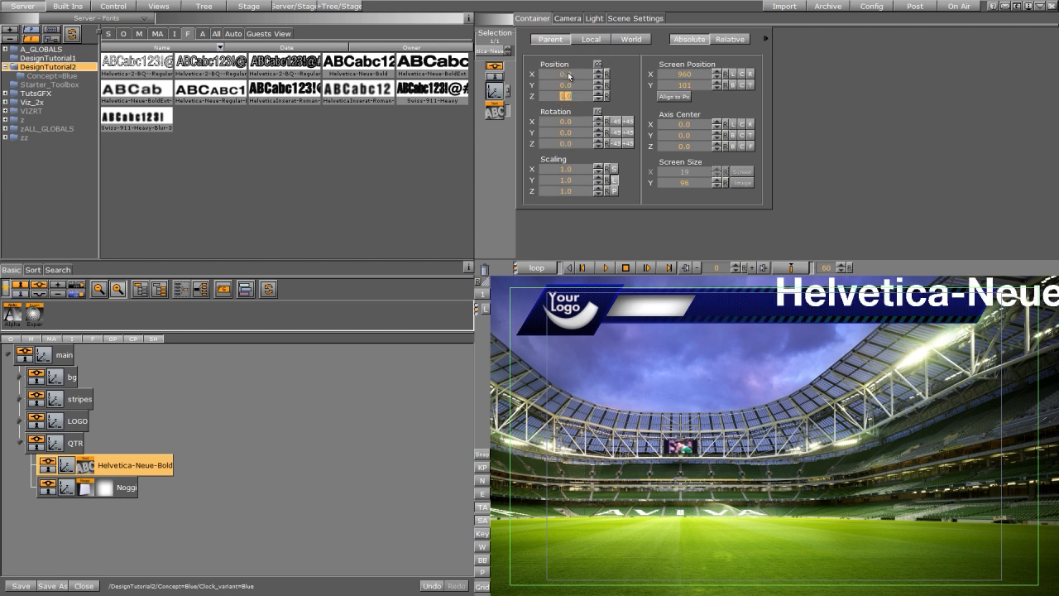
Step: Change the text to "2ND QTR" and set its type to Texture
click(496, 113)
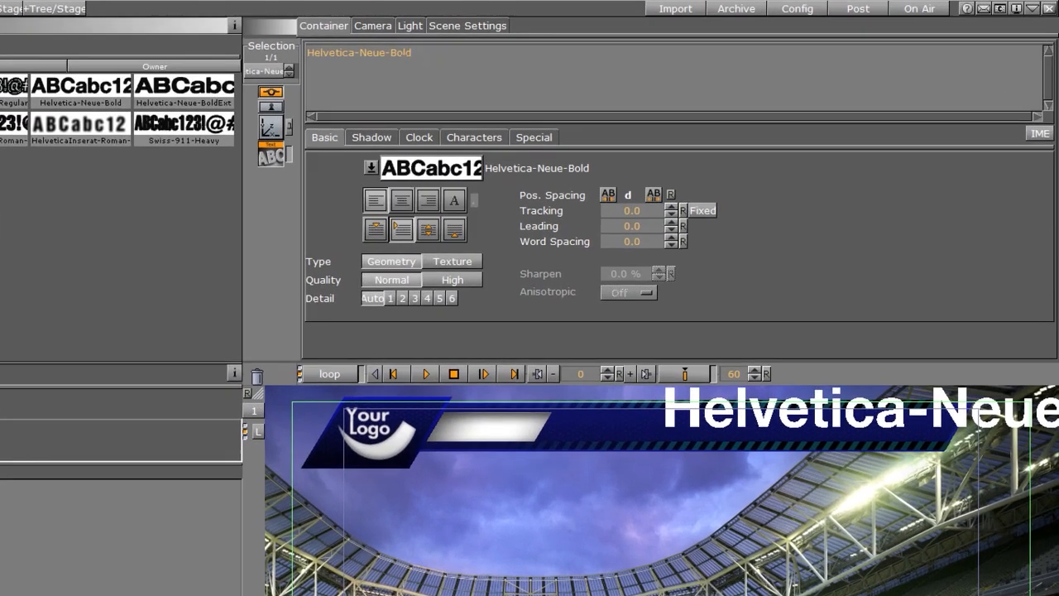
drag(599, 38, 489, 35)
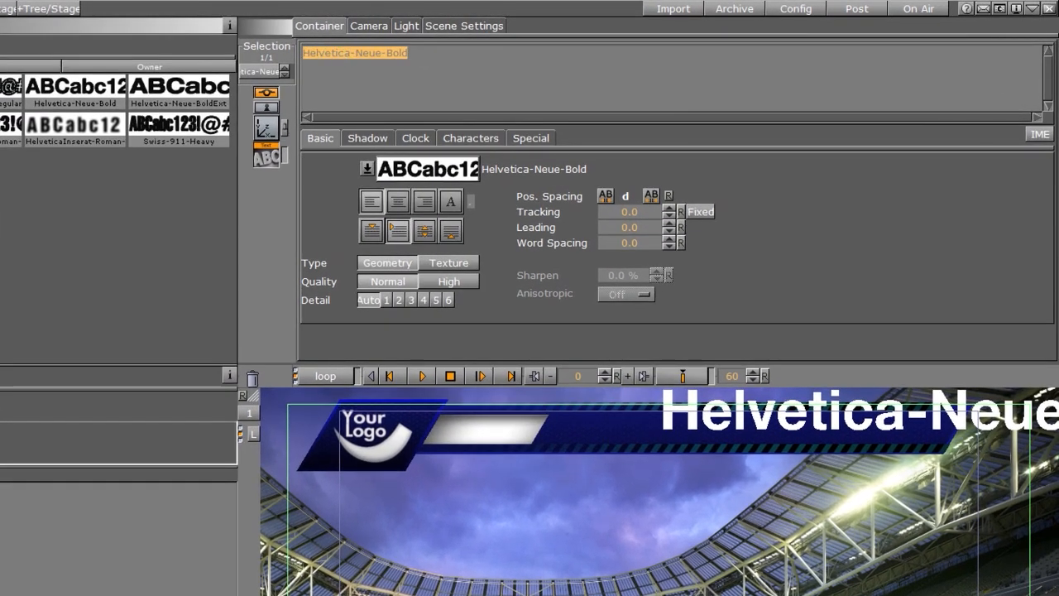
text(25)
key(BackSpace)
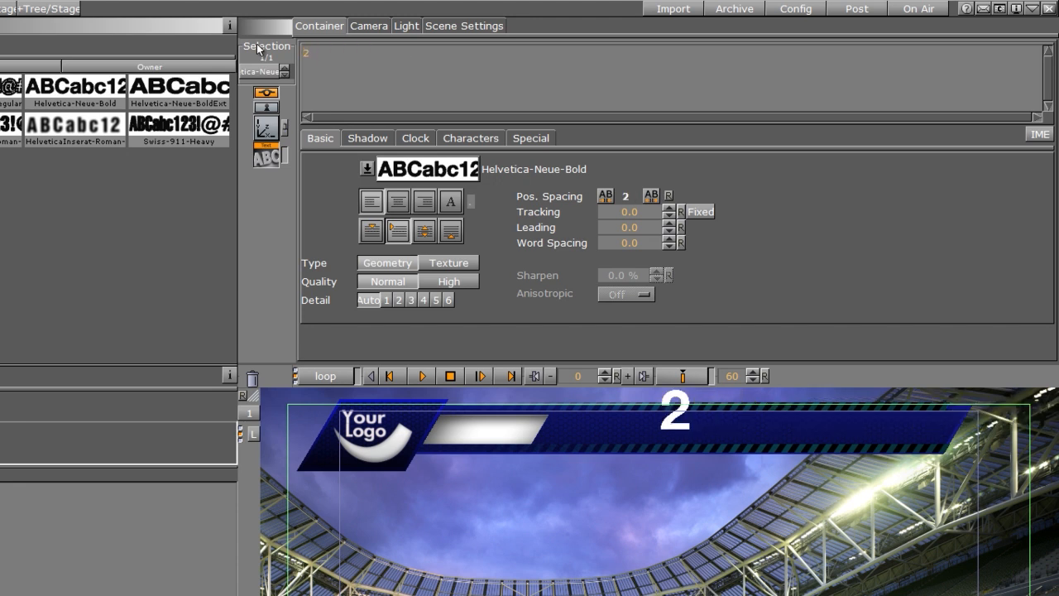
text(ND QTR)
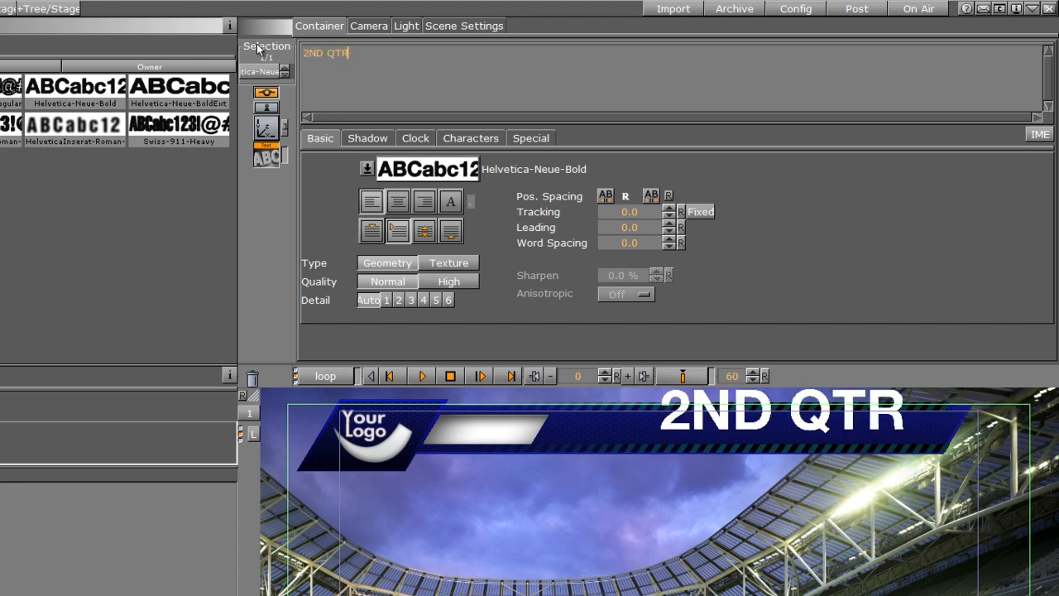
click(448, 262)
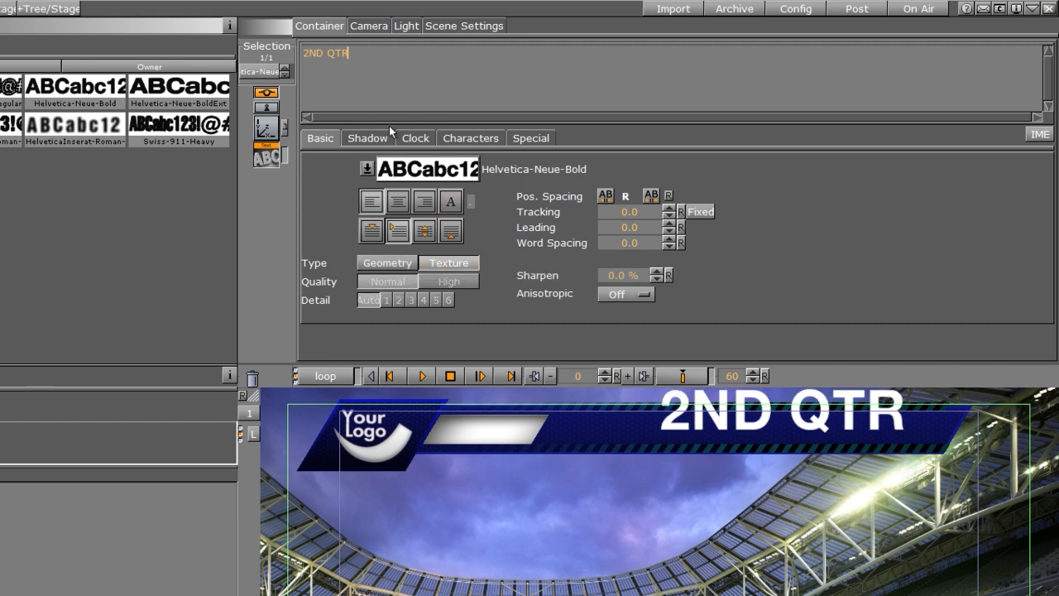
Step: Scale the text to 0.51 and position it at X -215, Y -7, Z 2.0 inside the QTR bar
click(263, 137)
drag(360, 239, 330, 246)
drag(361, 119, 207, 139)
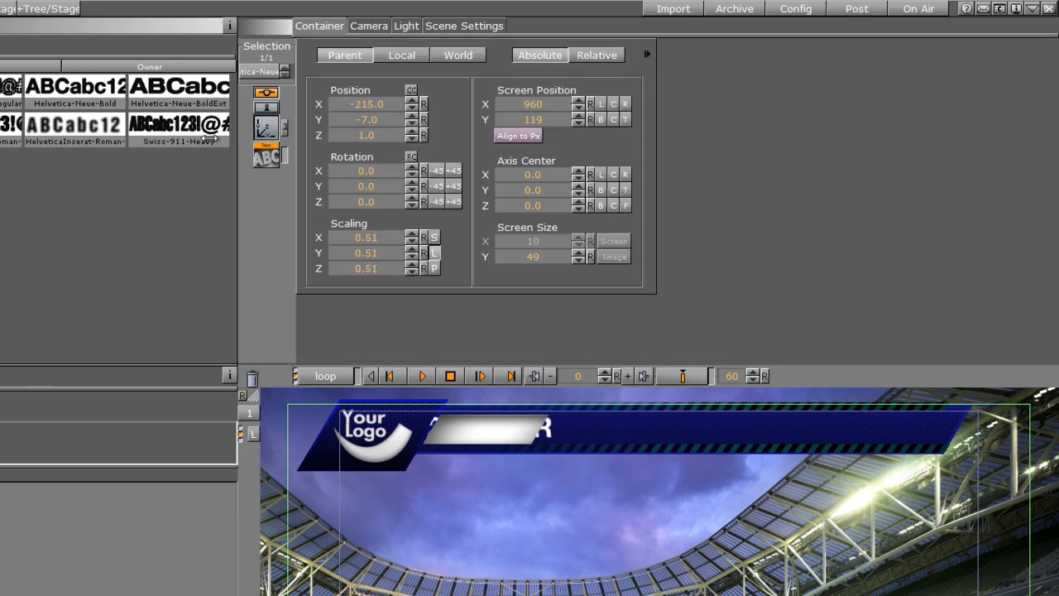
click(411, 132)
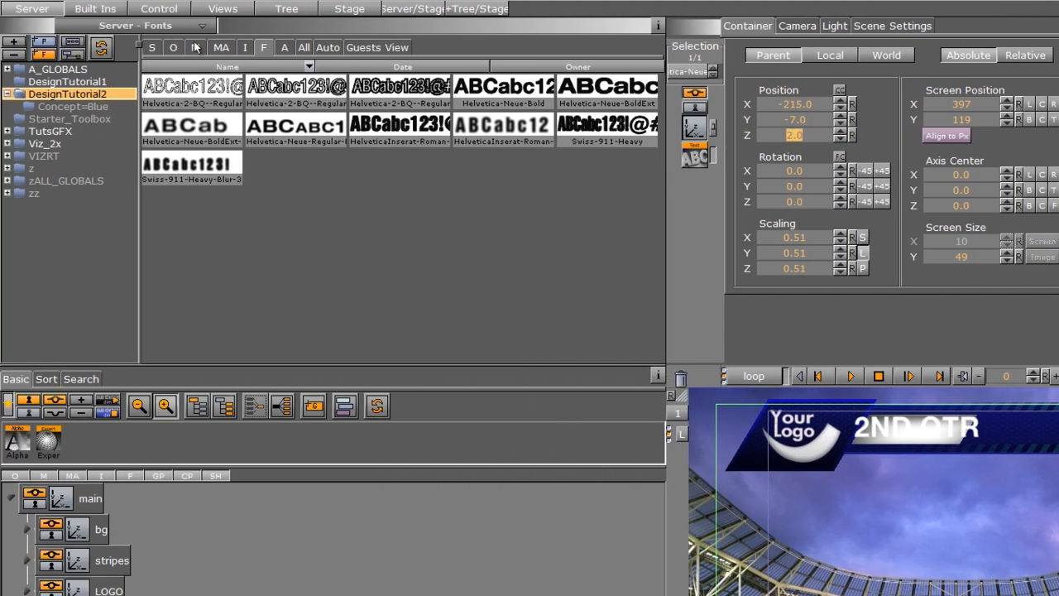
Step: Apply the BlueBlack material from the Concept=Blue folder to the QTR text
click(195, 47)
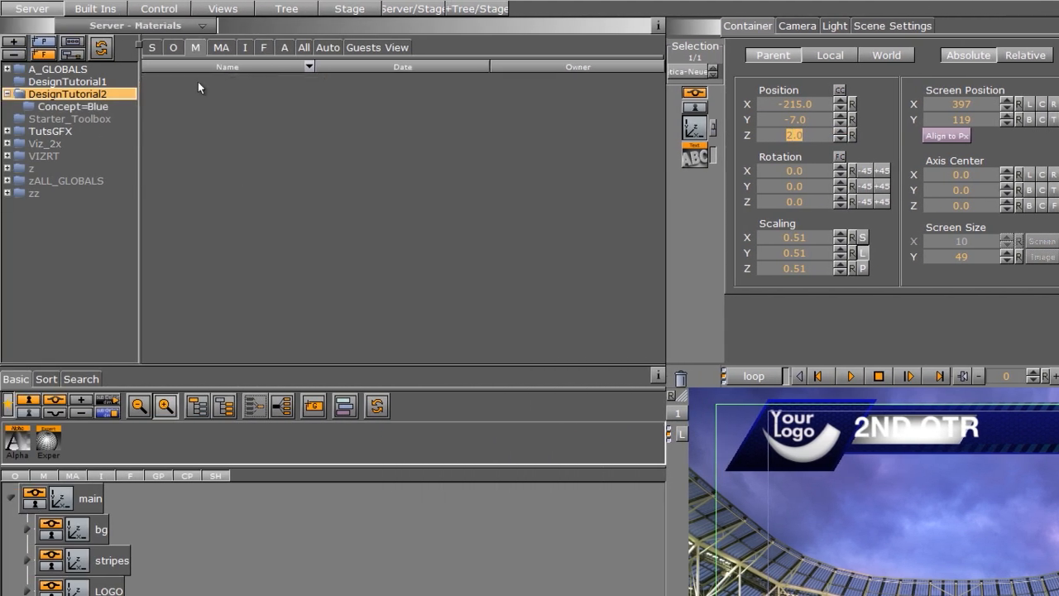
click(87, 108)
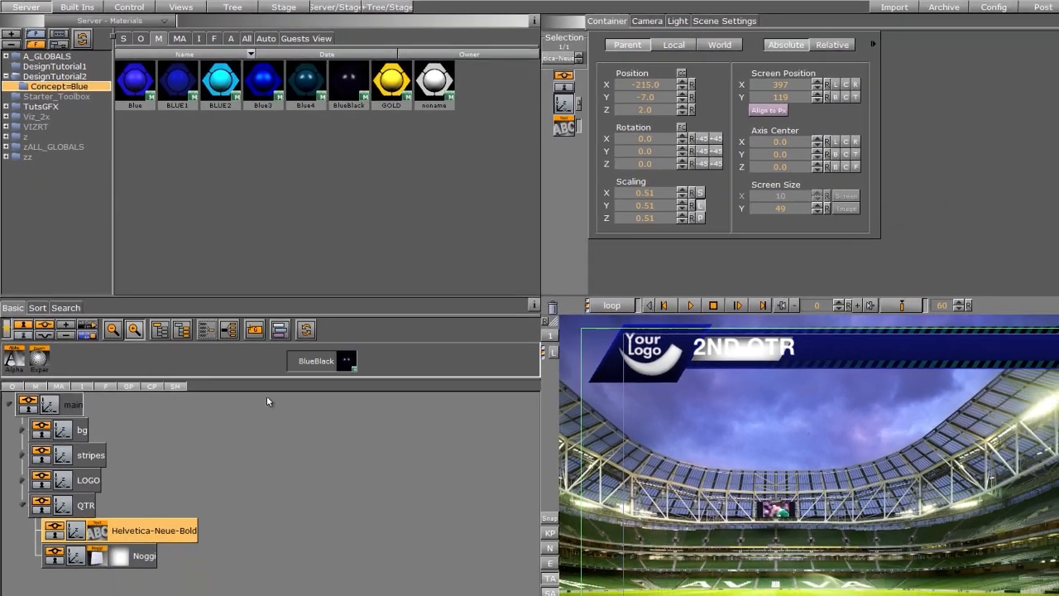
drag(94, 533, 128, 540)
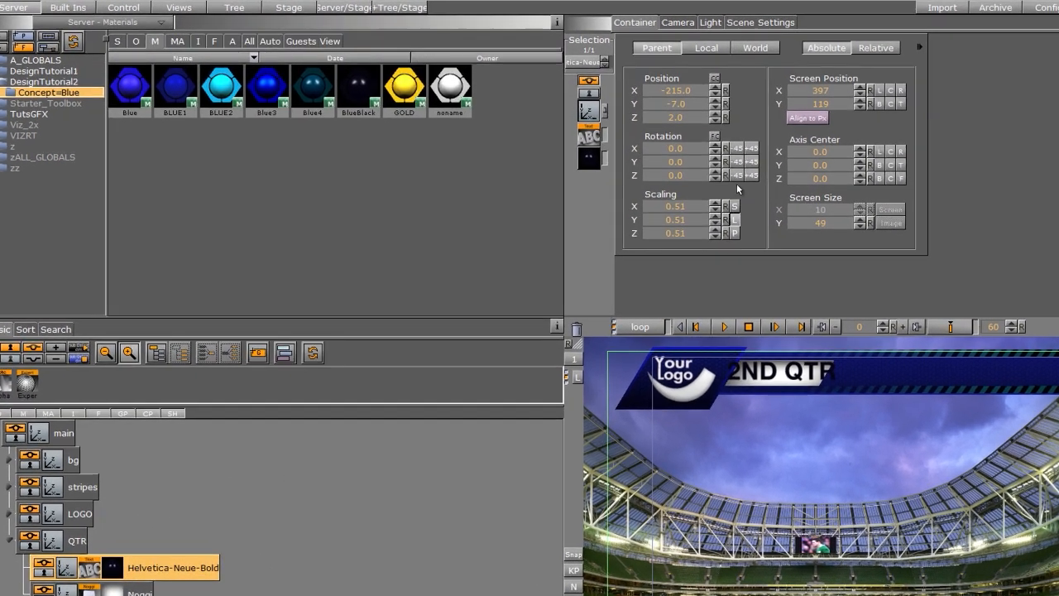
Step: Scale the QTR text down to 0.39 and shift its X position to -199
drag(717, 209, 717, 212)
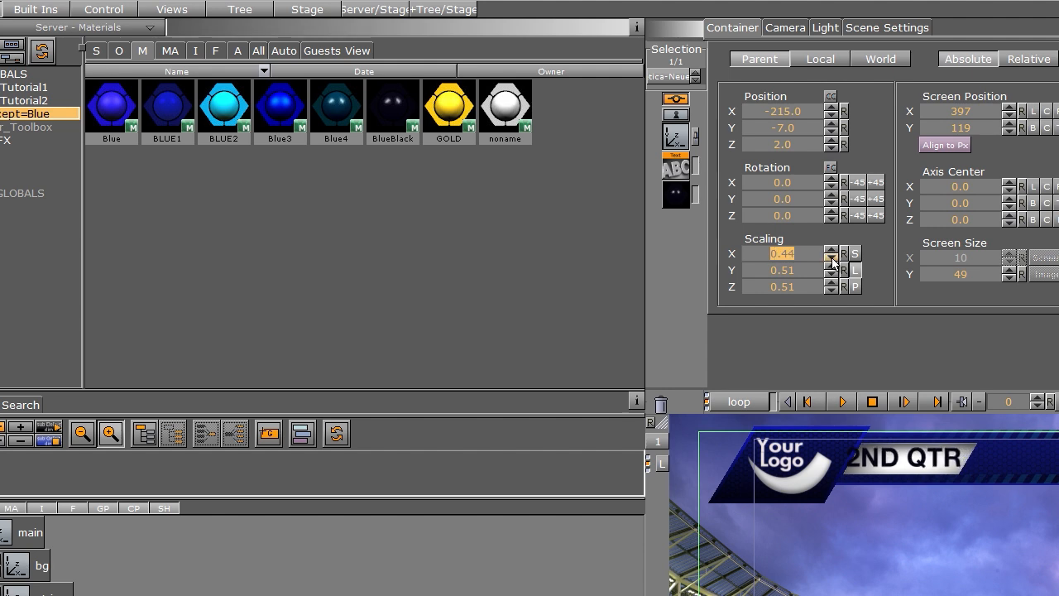
click(831, 258)
click(832, 258)
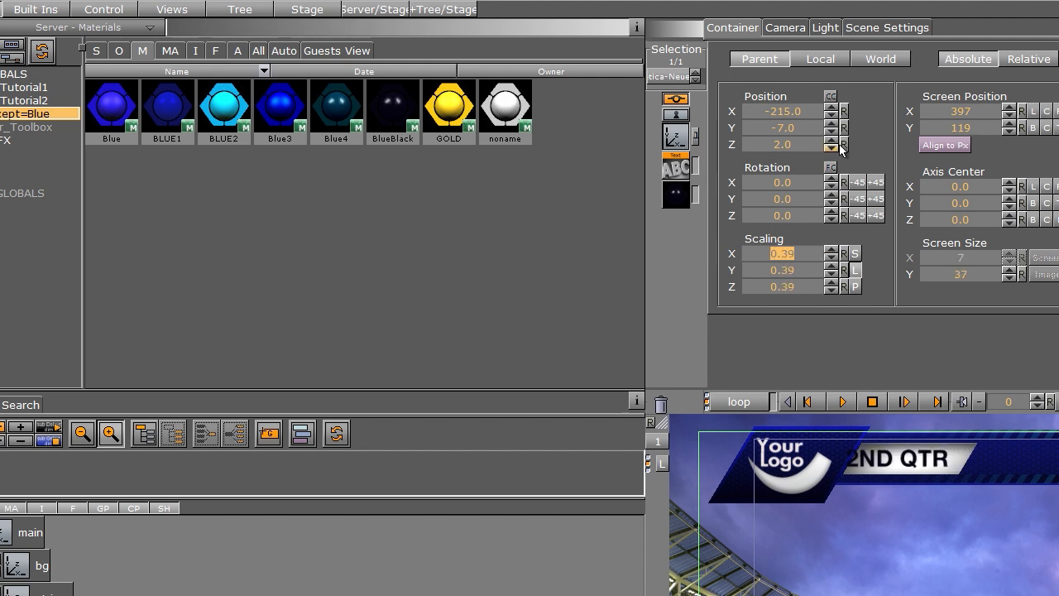
drag(785, 111, 779, 111)
click(789, 111)
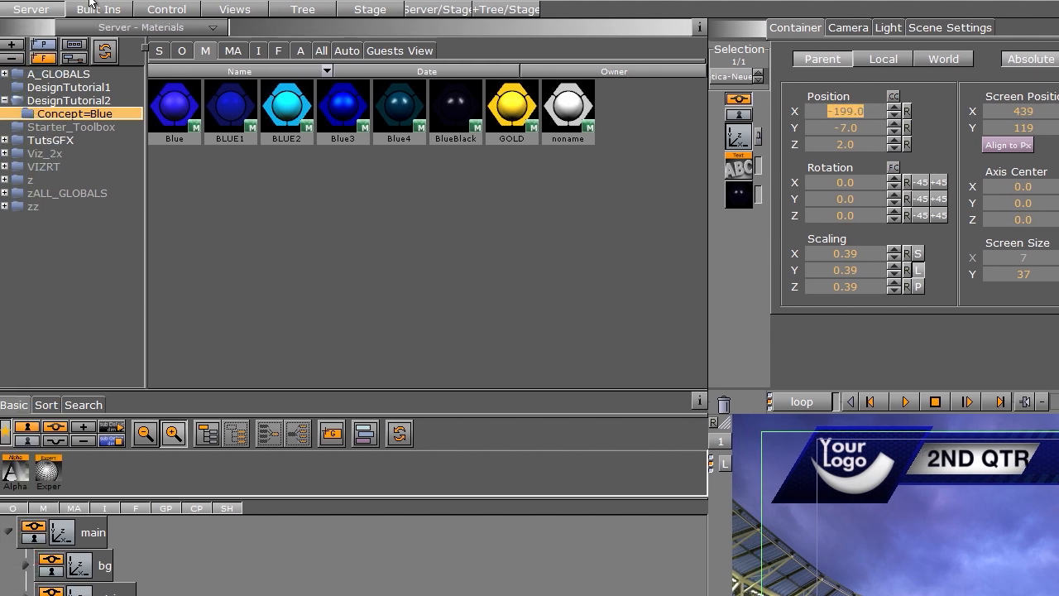
Step: Add the TextBG container plugin from Tools to the QTR Noggi and set its direction to X
click(36, 9)
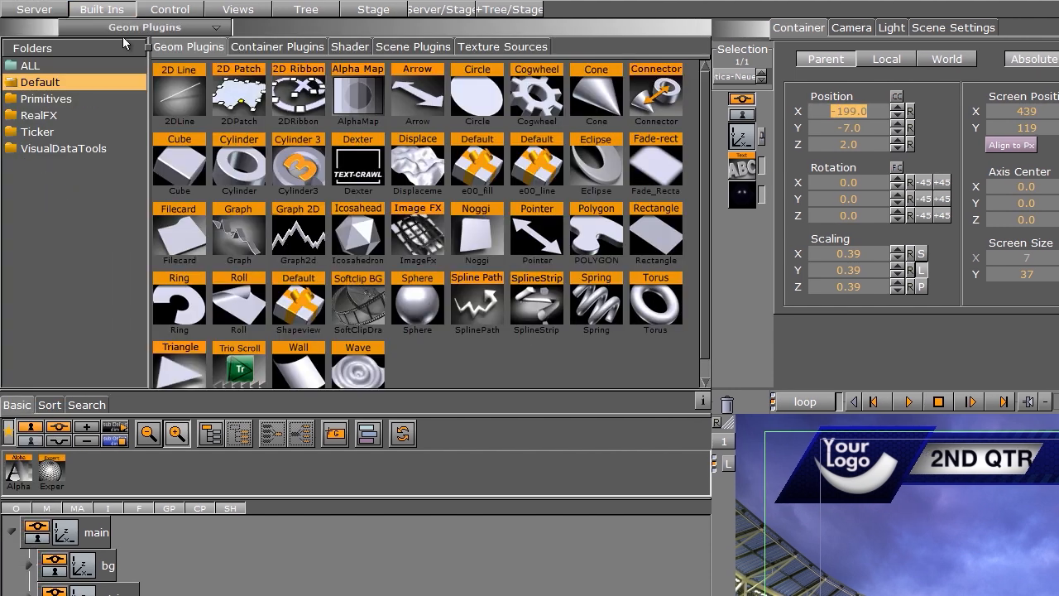
click(263, 46)
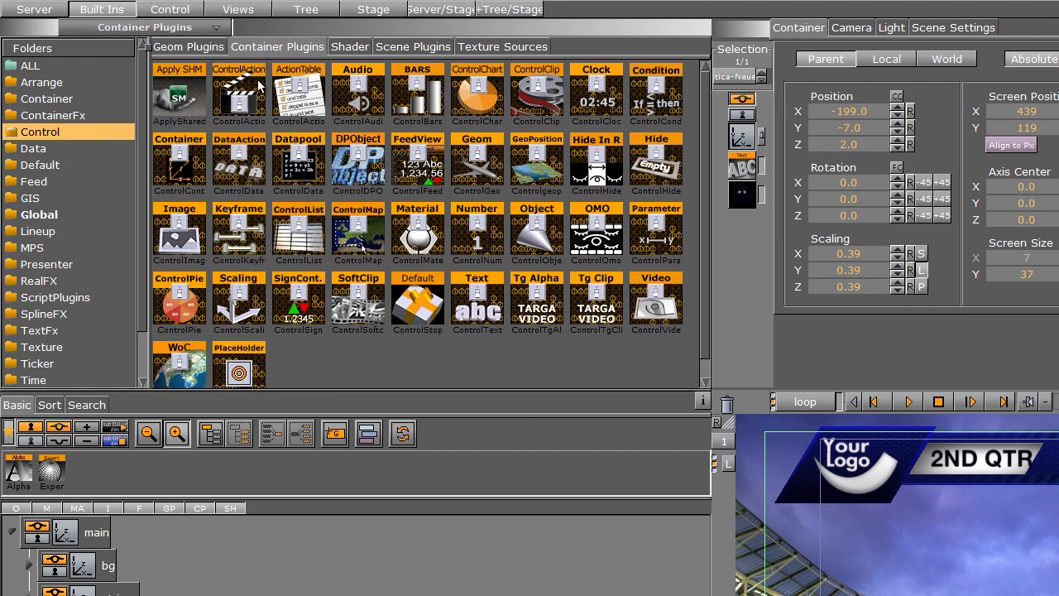
scroll(130, 181, down, 1)
click(32, 345)
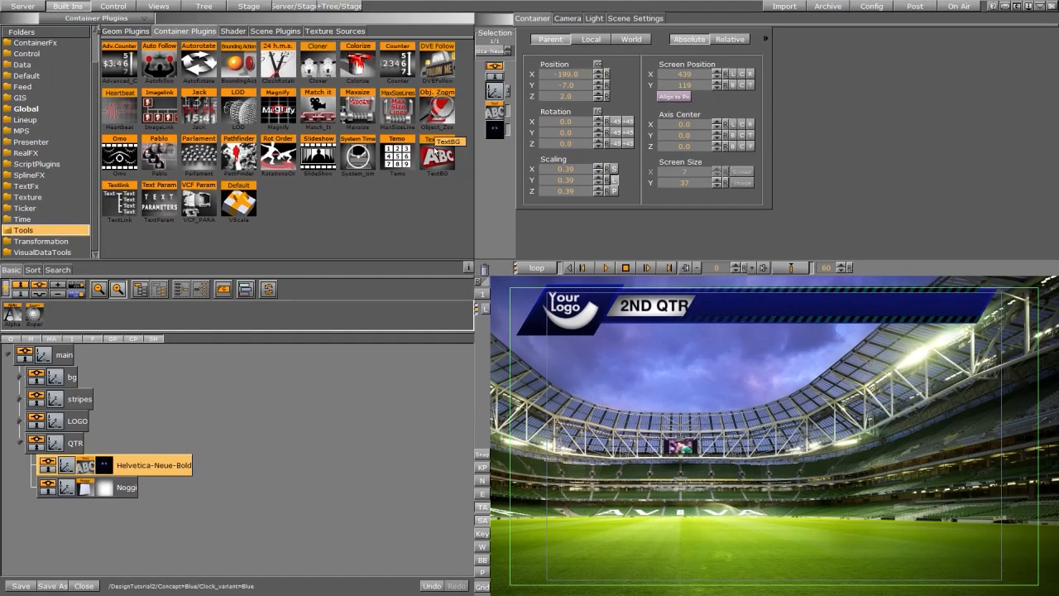
drag(436, 149, 124, 488)
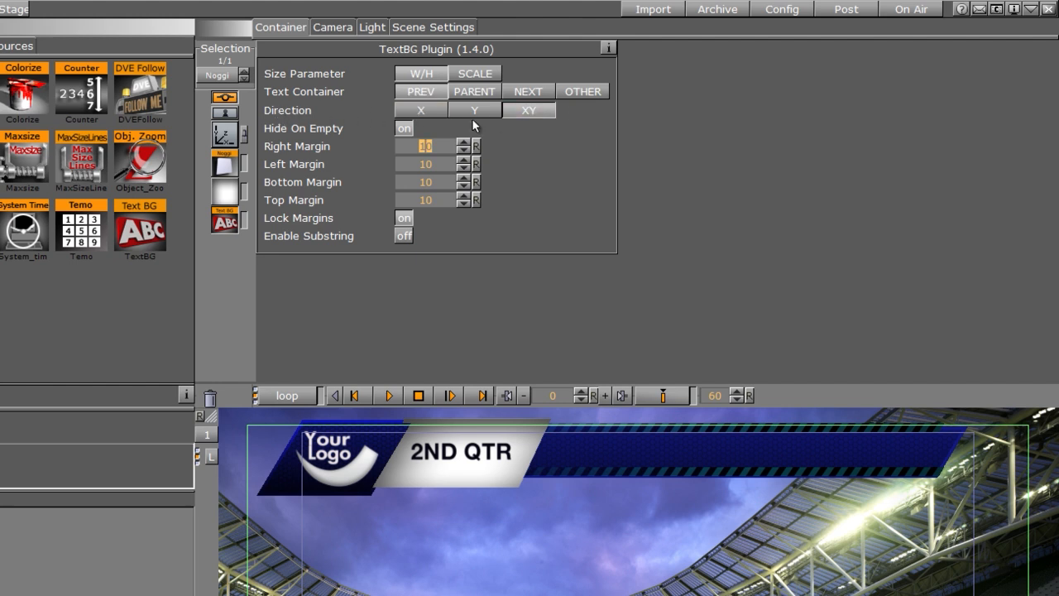
click(423, 110)
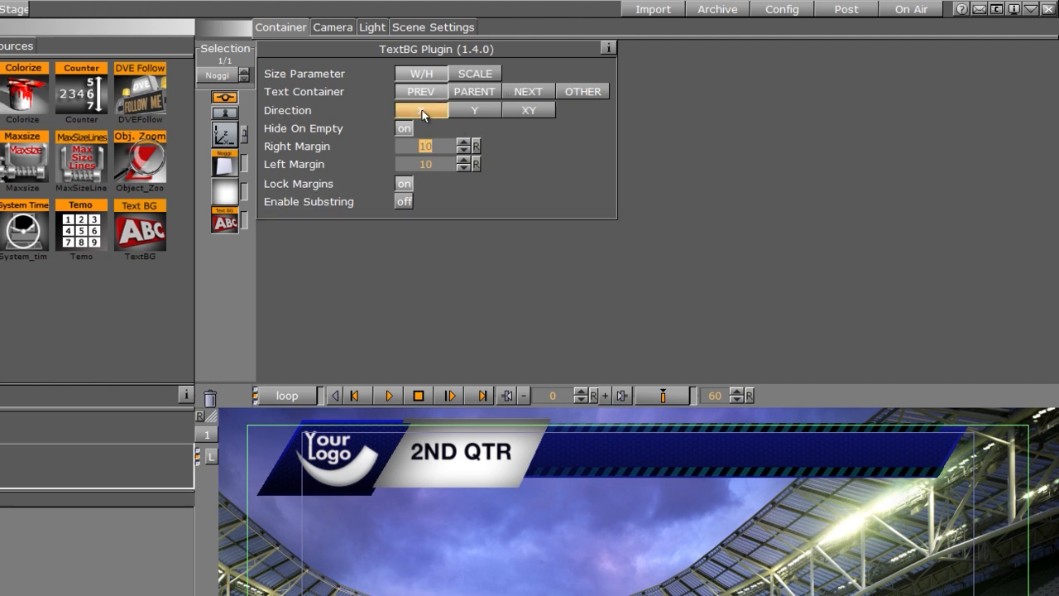
Step: Reduce the QTR Noggi's height to about 30.3
click(222, 168)
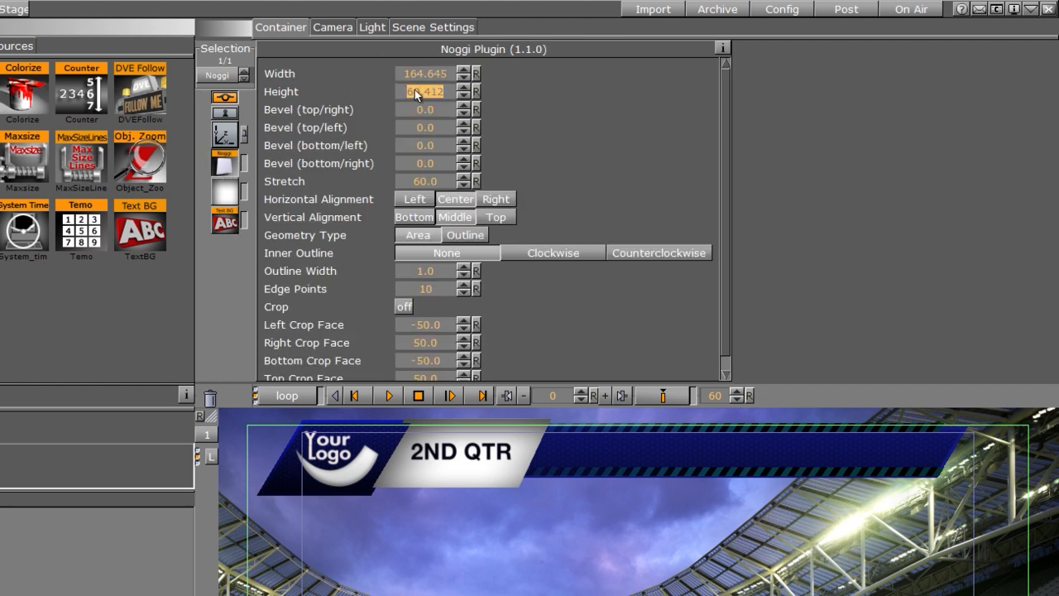
drag(414, 91, 186, 112)
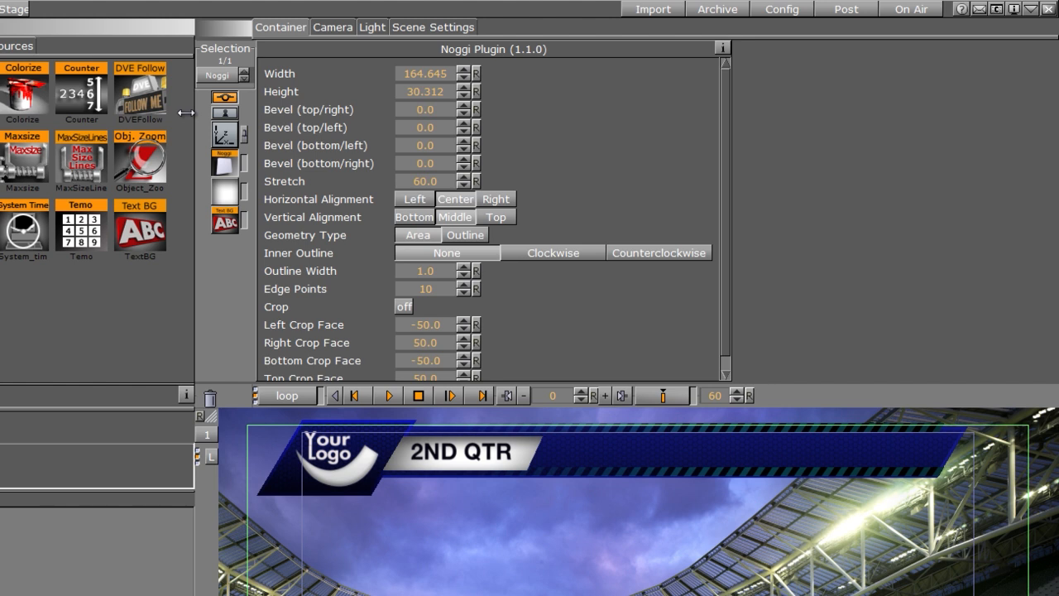
drag(183, 114, 165, 113)
Step: Adjust the QTR Noggi's Y position to 0.93 and its Z position to 1.0
click(225, 132)
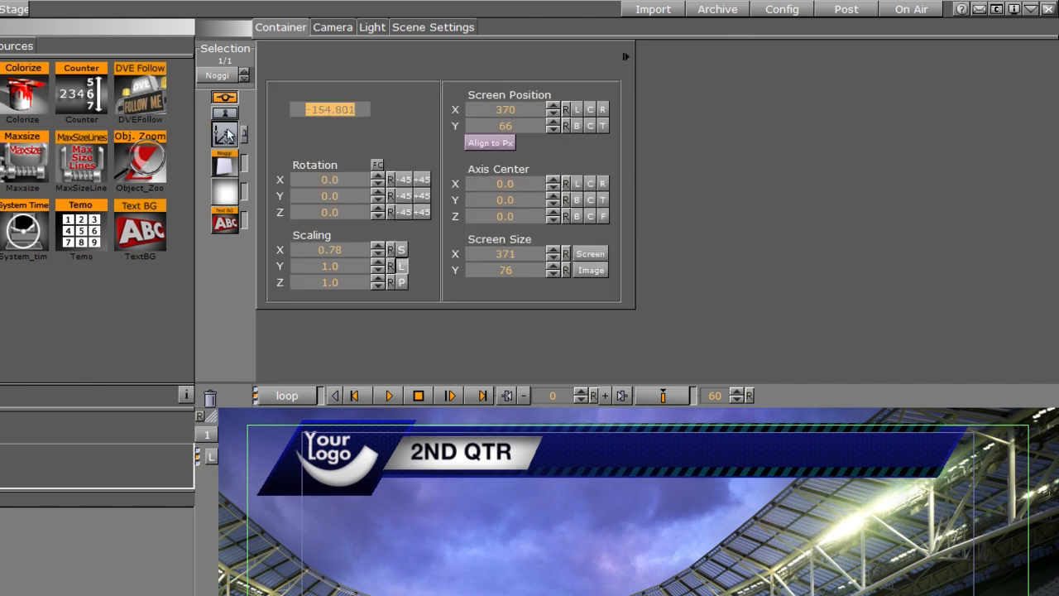
click(376, 122)
click(378, 122)
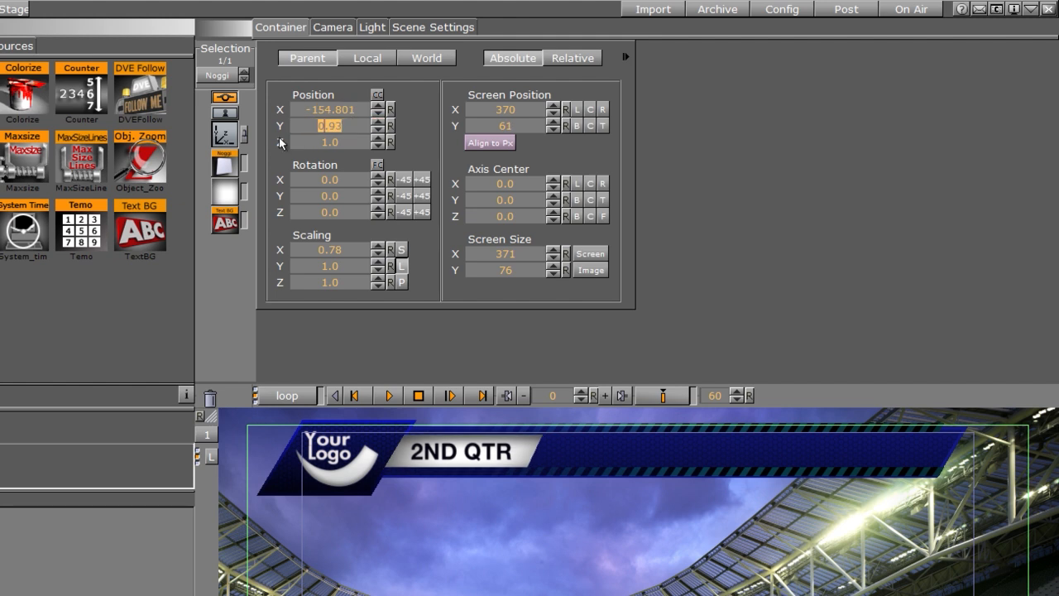
click(377, 139)
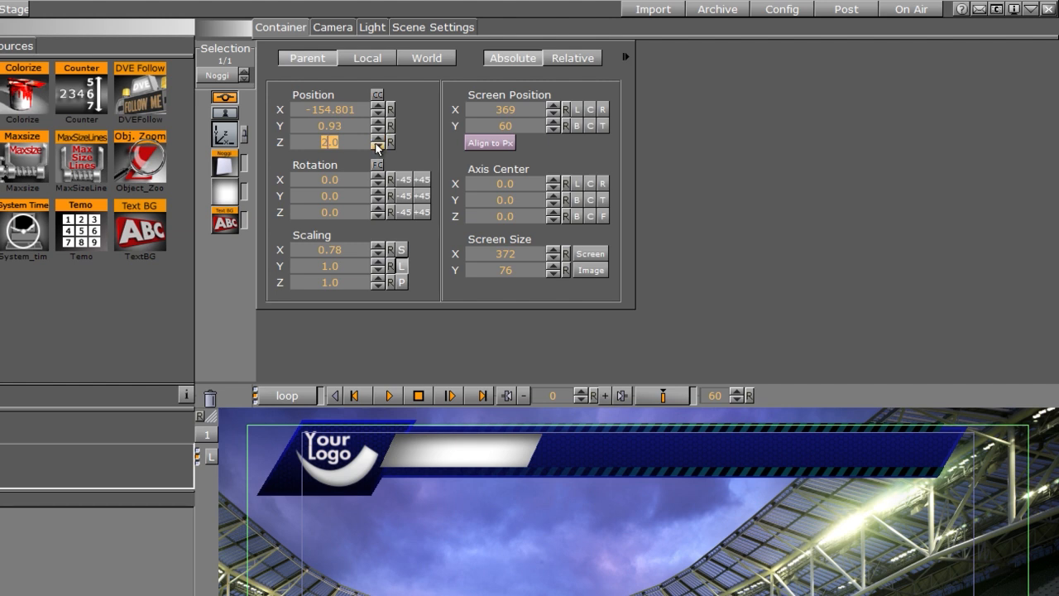
click(377, 147)
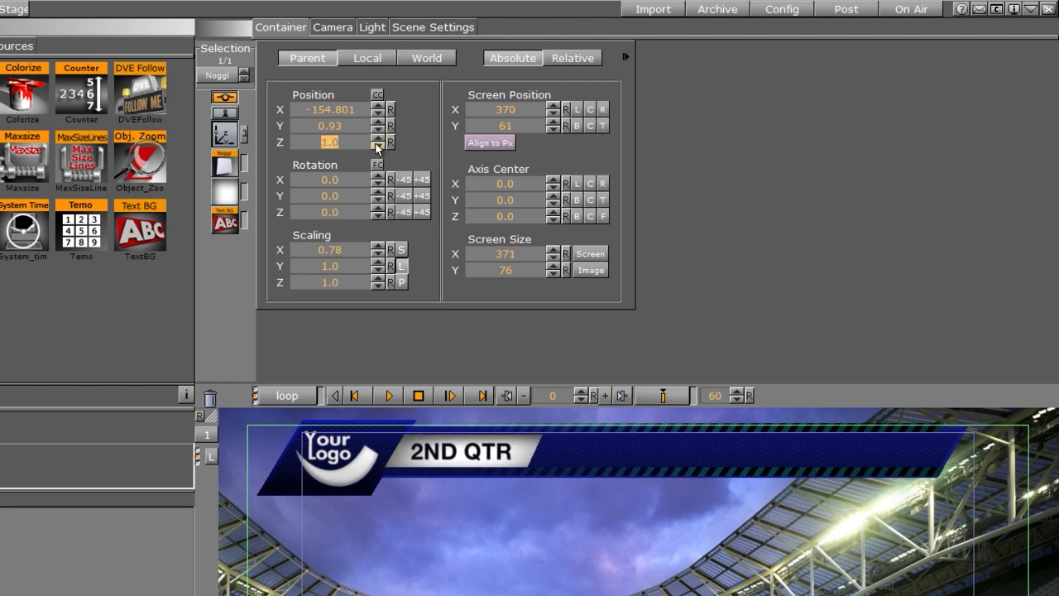
click(377, 147)
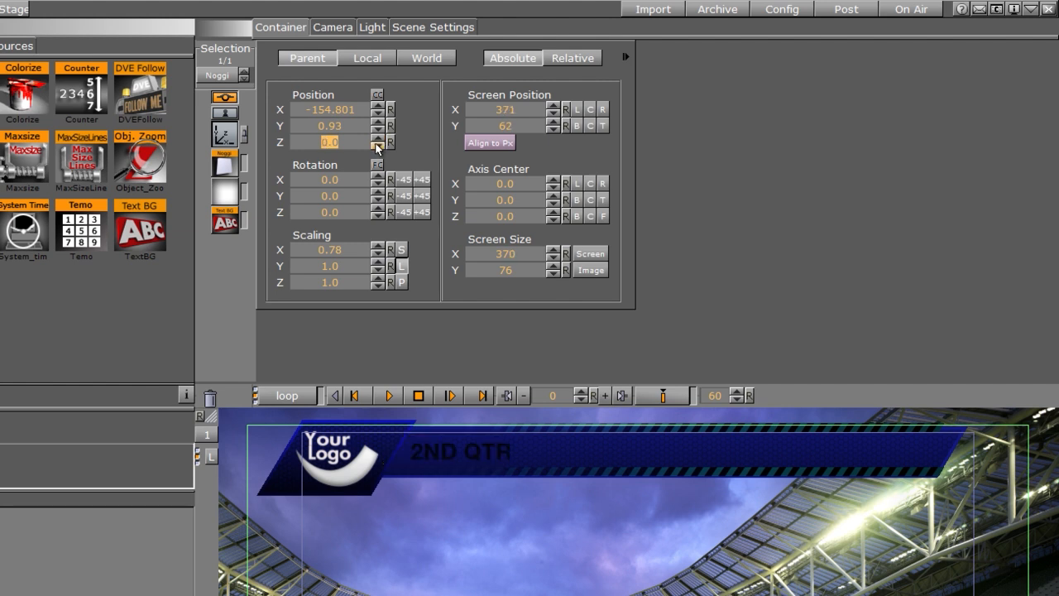
click(378, 139)
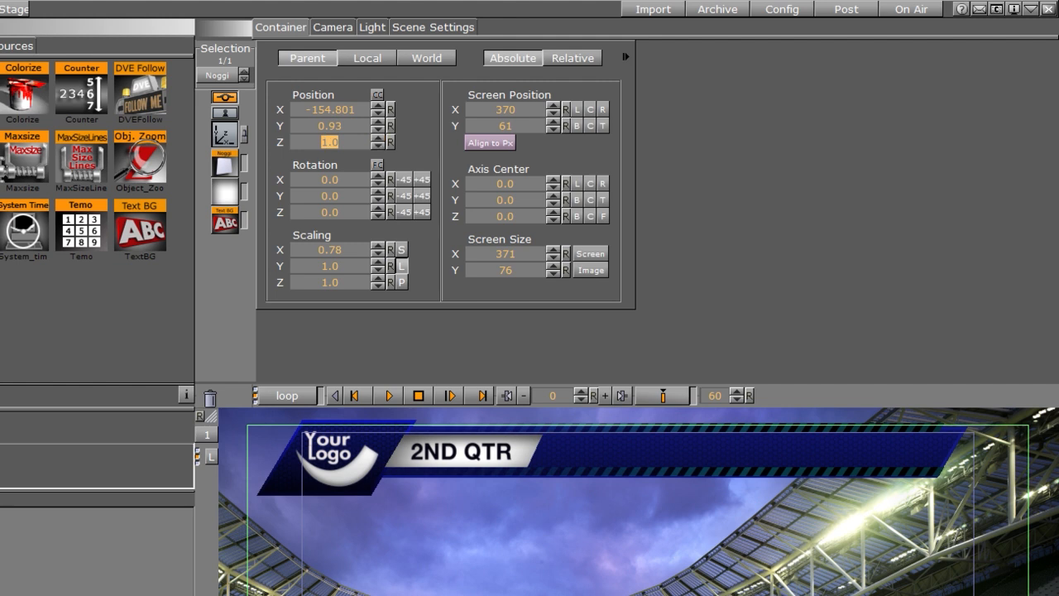
Step: Rename the text container under QTR as QTR
click(225, 220)
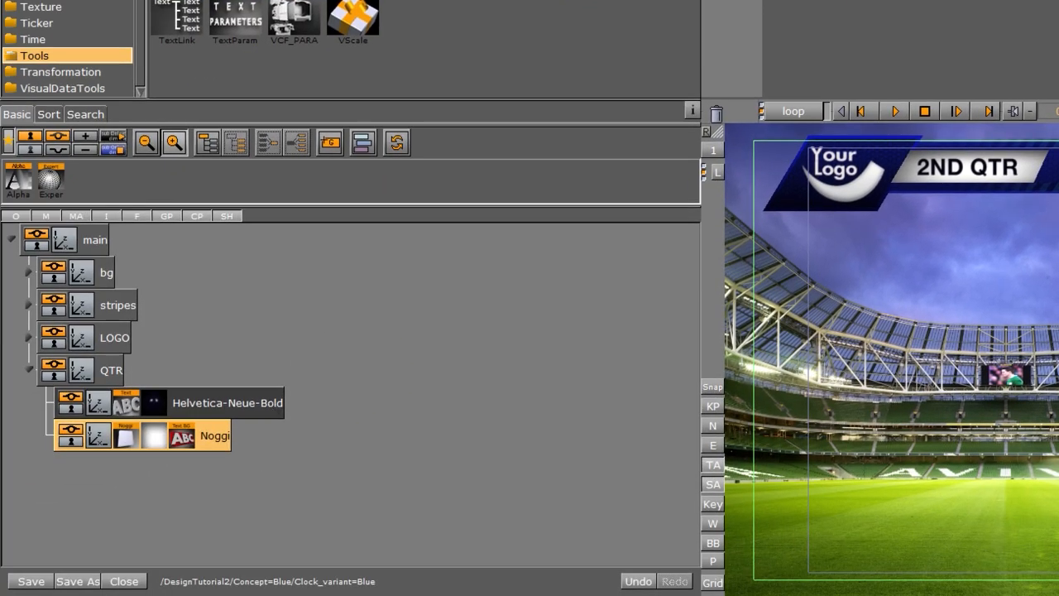
click(200, 403)
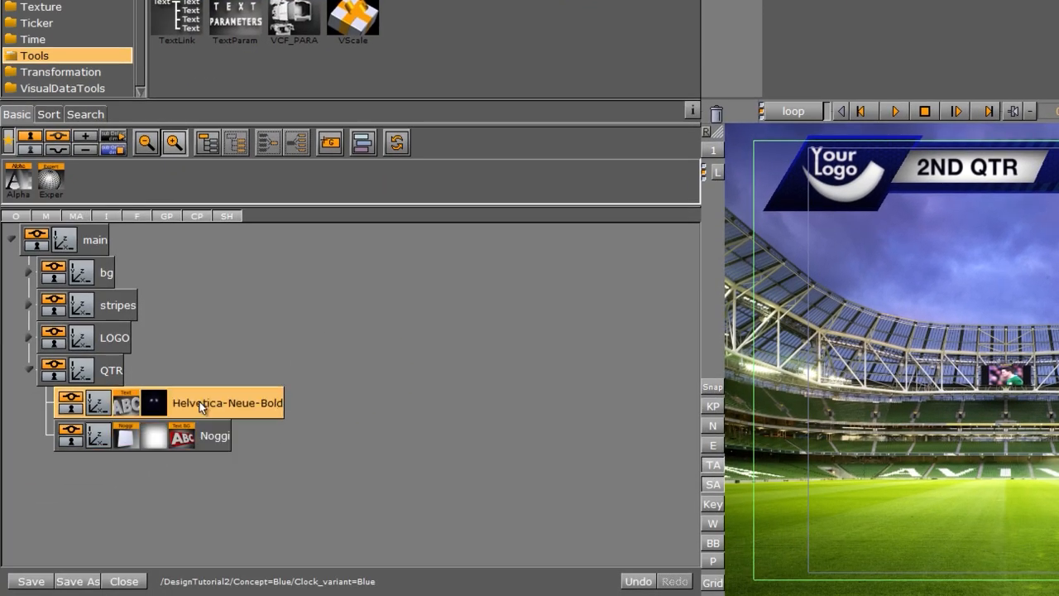
double_click(199, 403)
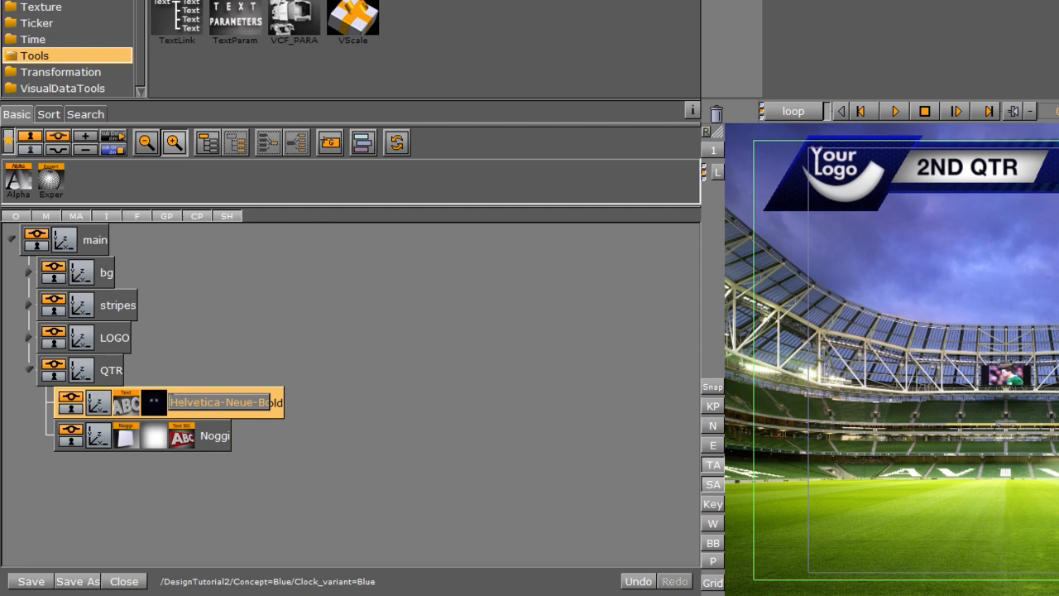
text(QT)
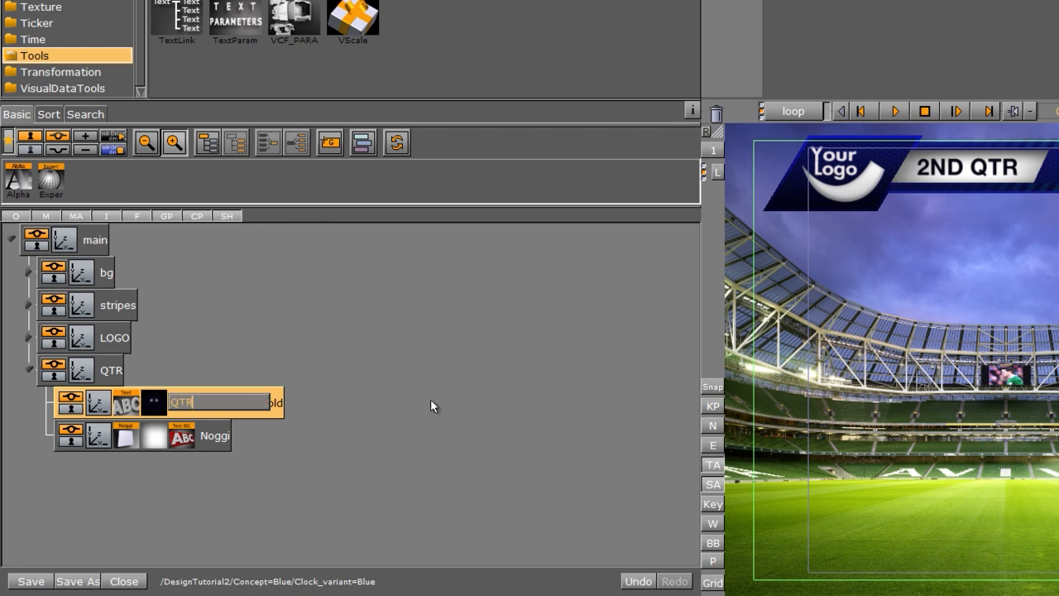
text(R)
key(Return)
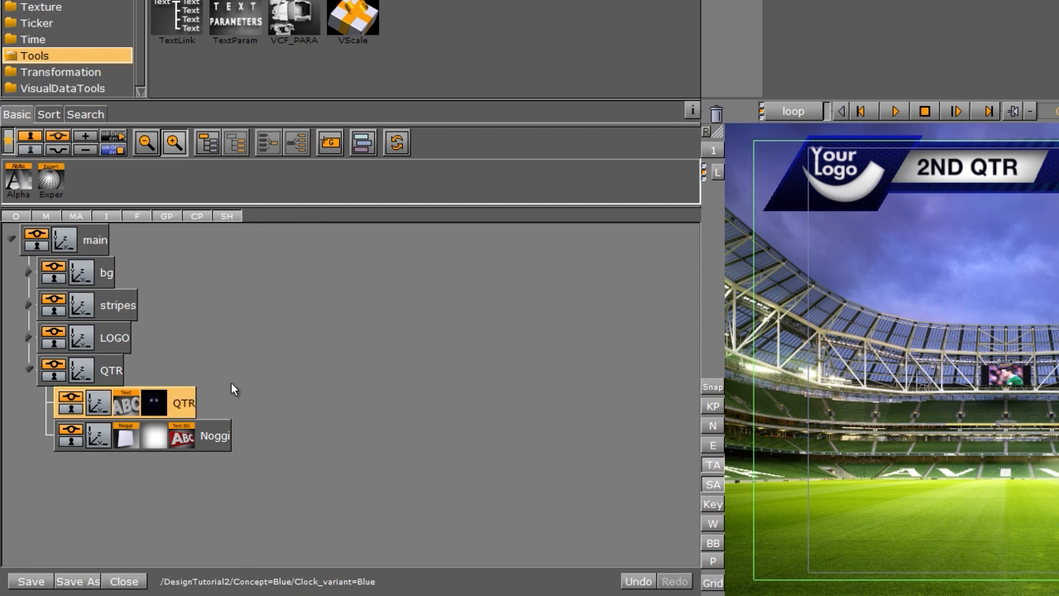
Step: Try the Noggi TextBG's OTHER text container option with the QTR text, then switch back to PREV
click(125, 436)
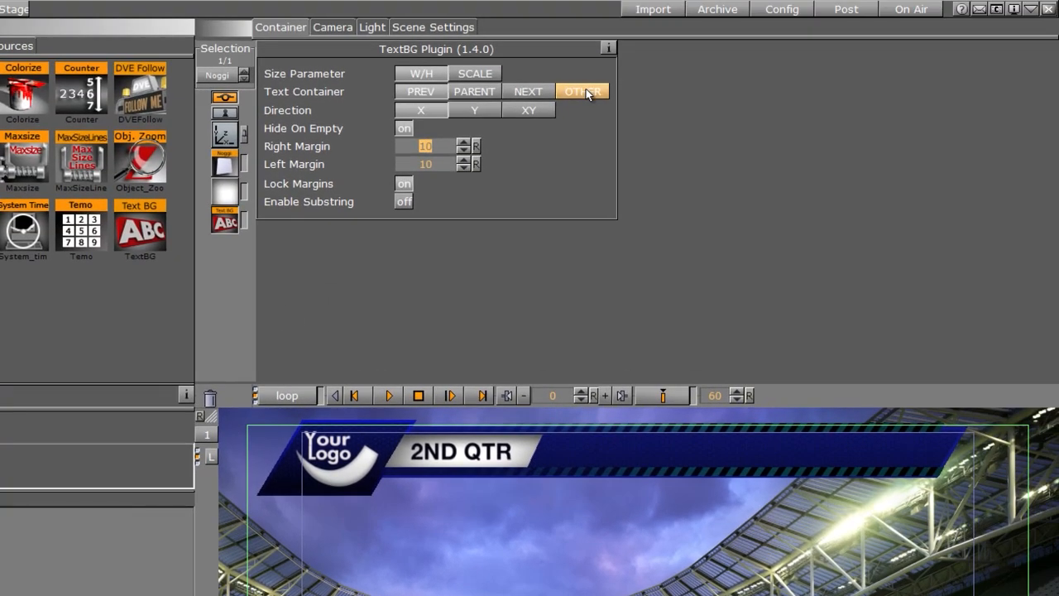
click(587, 94)
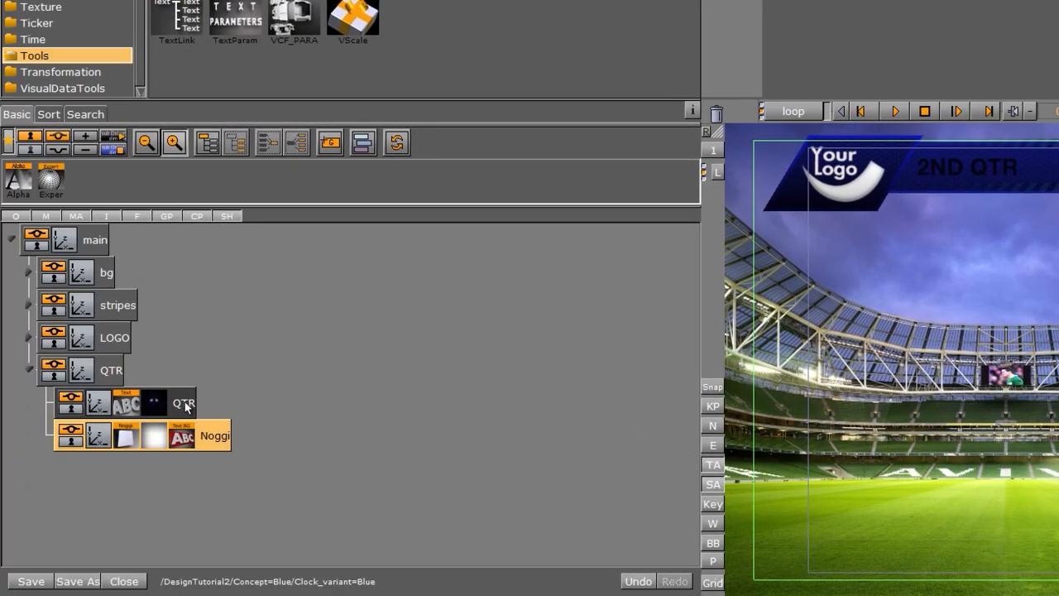
drag(185, 405, 409, 117)
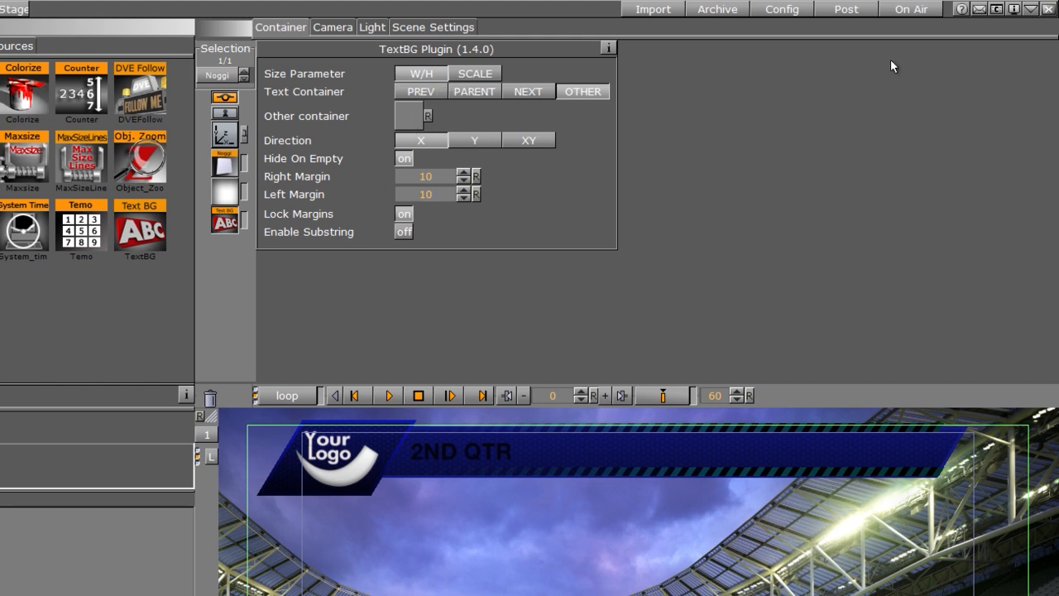
click(418, 91)
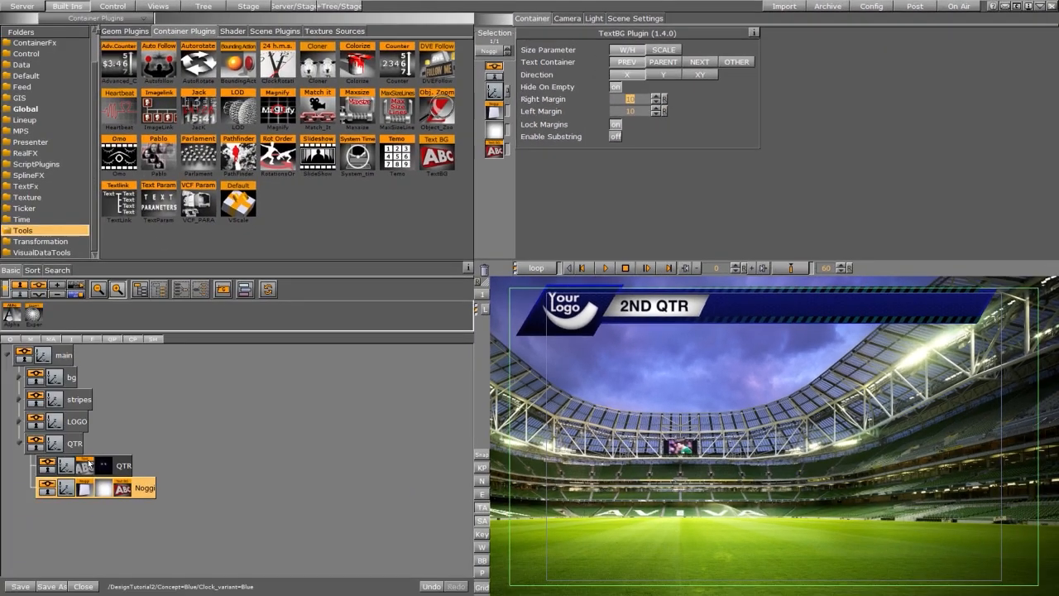
Step: Test the Noggi's auto-sizing by typing a long string after the QTR text and deleting it all
click(86, 466)
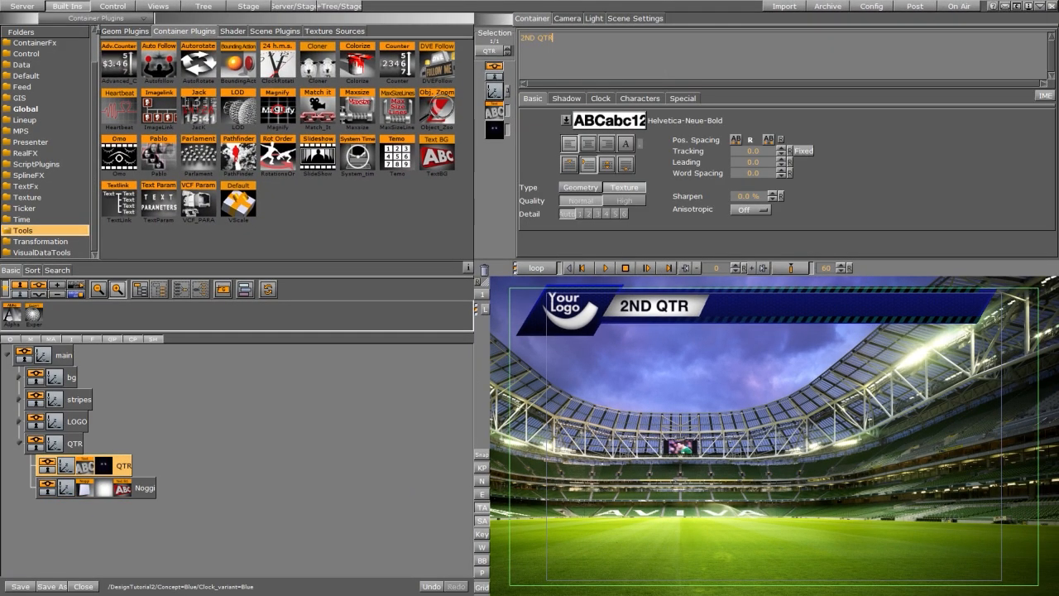
text(ADFSFDSD)
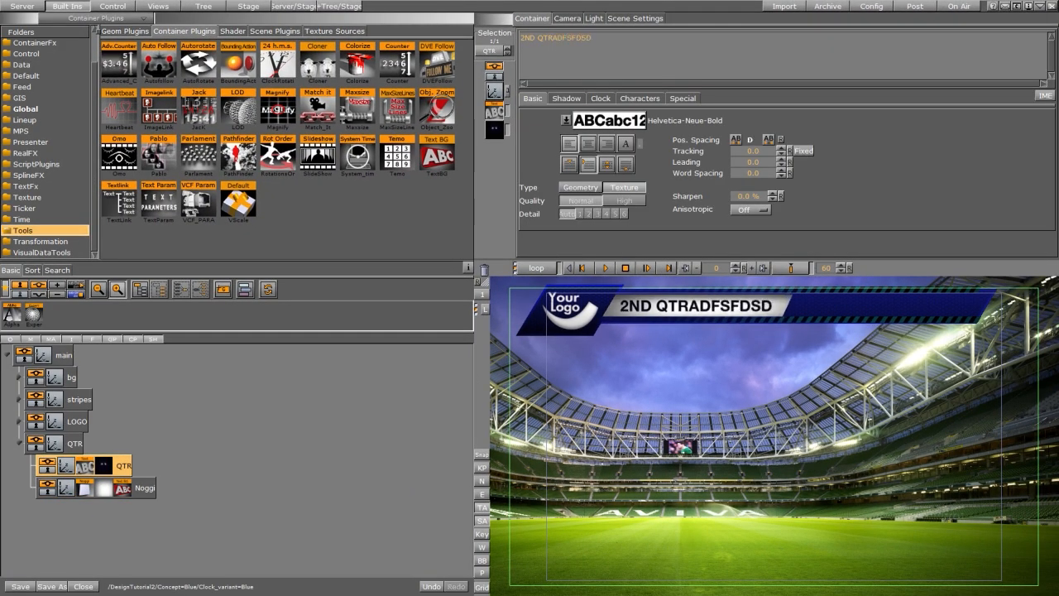
text(FSADFSADFASDFSDAF)
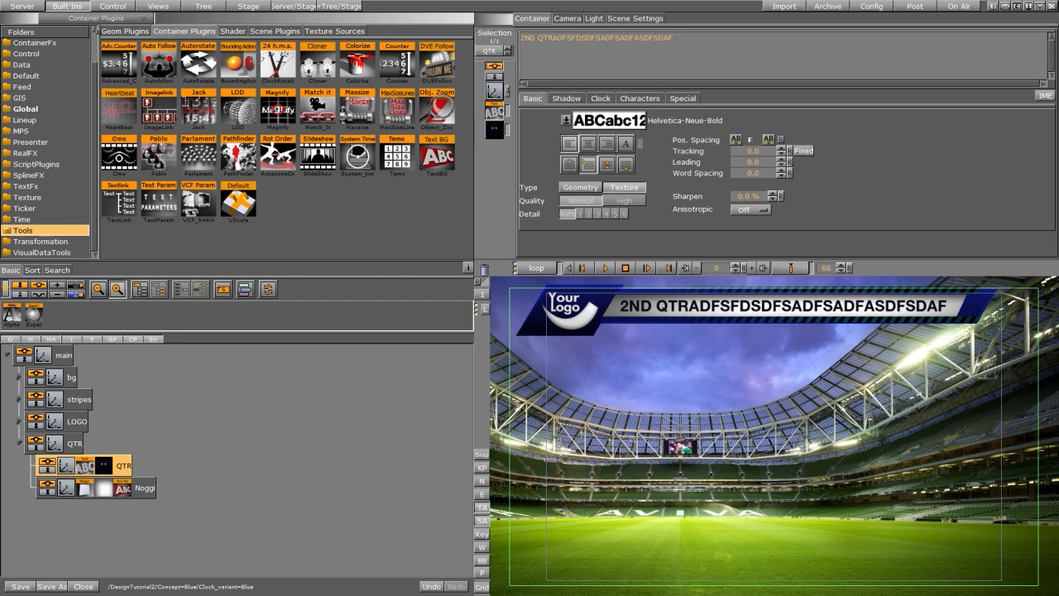
key(BackSpace)
key(BackSpace)
key(BackSpace)
key(BackSpace)
key(BackSpace)
key(BackSpace)
key(BackSpace)
key(BackSpace)
key(BackSpace)
key(BackSpace)
key(BackSpace)
key(BackSpace)
key(BackSpace)
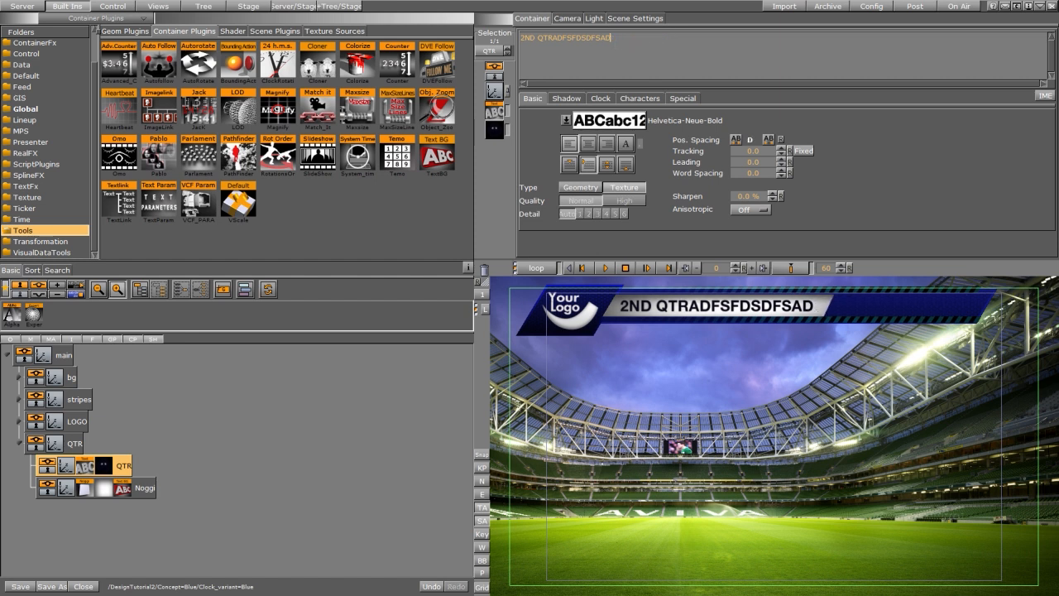
key(BackSpace)
key(BackSpace)
key(BackSpace)
key(BackSpace)
key(BackSpace)
key(BackSpace)
key(BackSpace)
key(BackSpace)
key(BackSpace)
key(BackSpace)
key(BackSpace)
key(BackSpace)
key(BackSpace)
key(BackSpace)
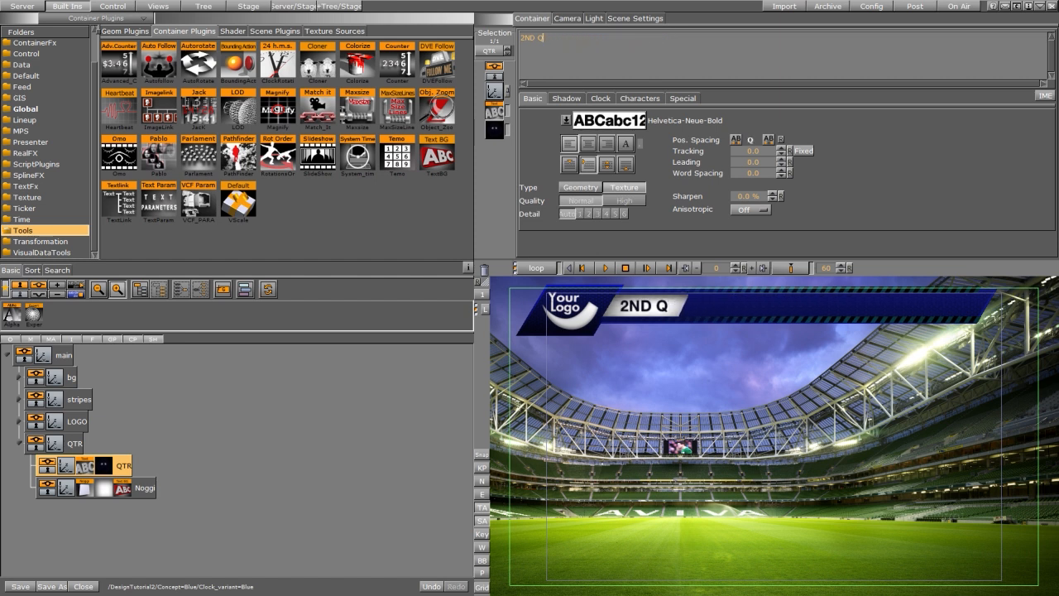
key(BackSpace)
key(BackSpace)
key(BackSpace)
key(BackSpace)
key(BackSpace)
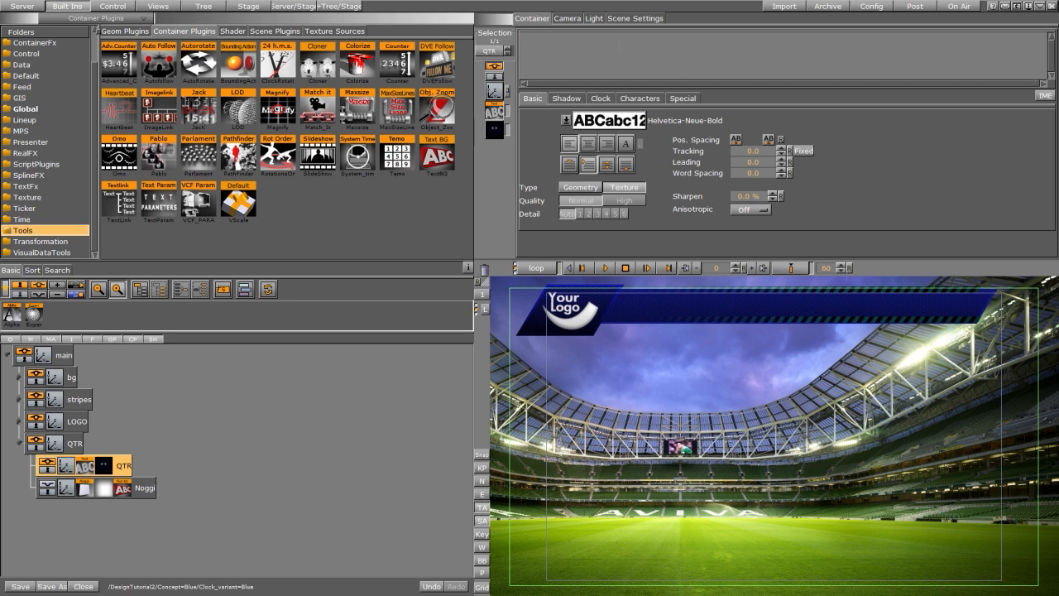
Step: Change the QTR text to 2ND PD after trying 1ST PD and 3RD QTR
text(1)
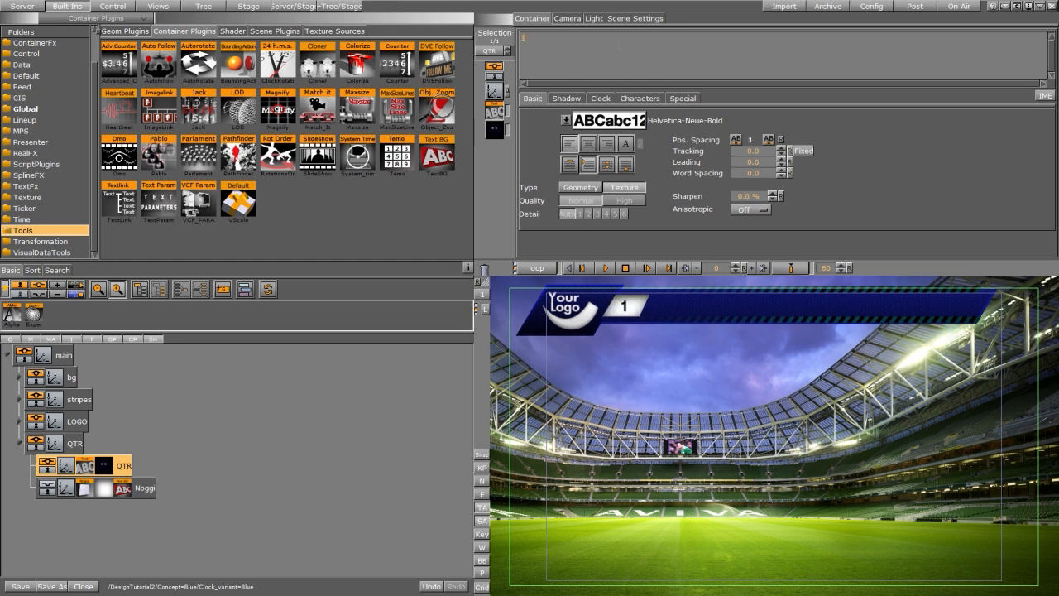
text(ST PD)
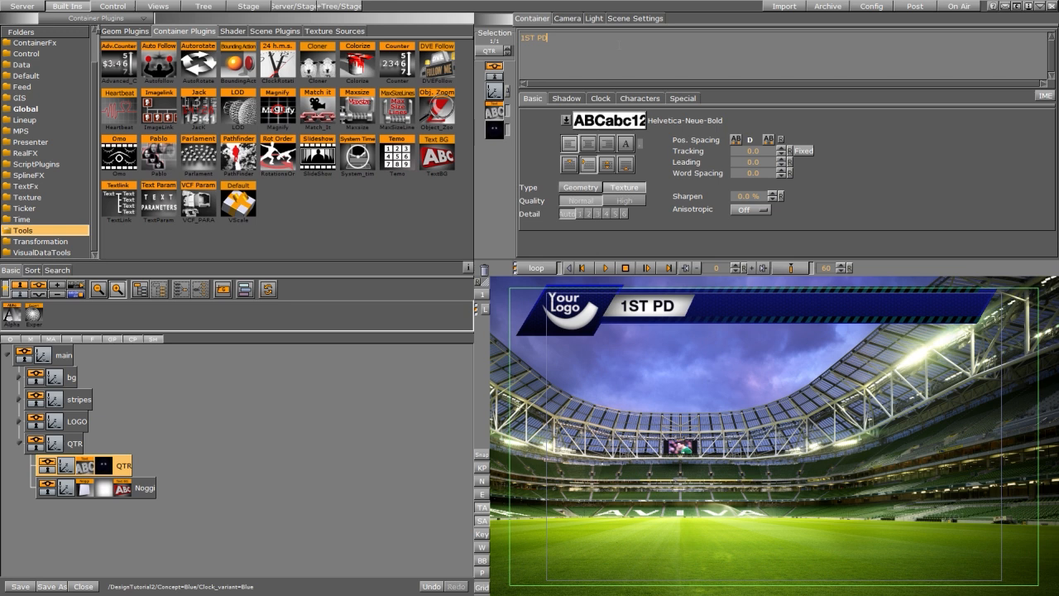
key(BackSpace)
key(BackSpace)
key(BackSpace)
key(BackSpace)
key(BackSpace)
key(BackSpace)
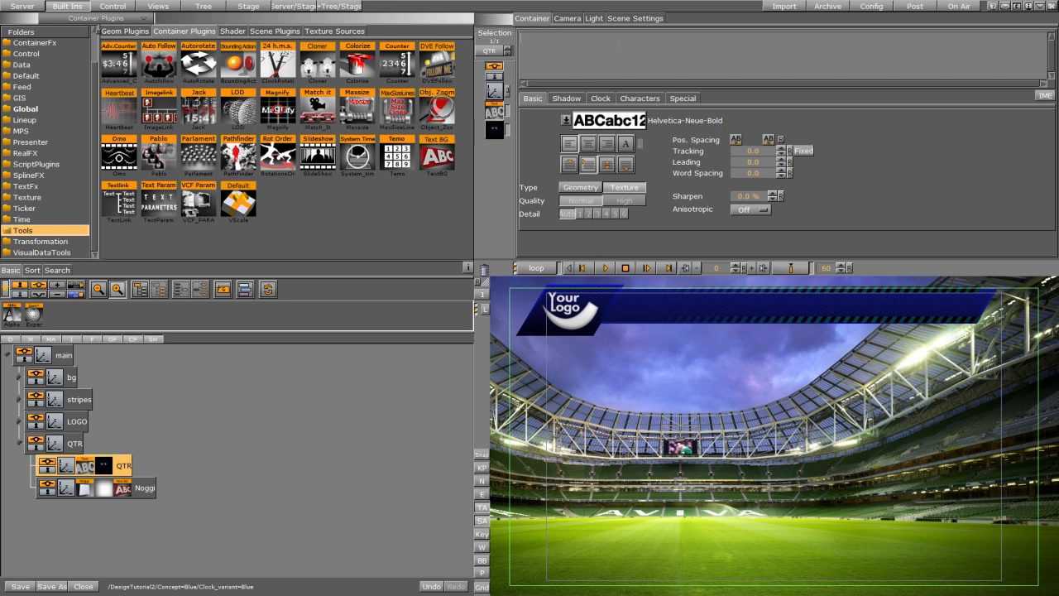
text(3RD)
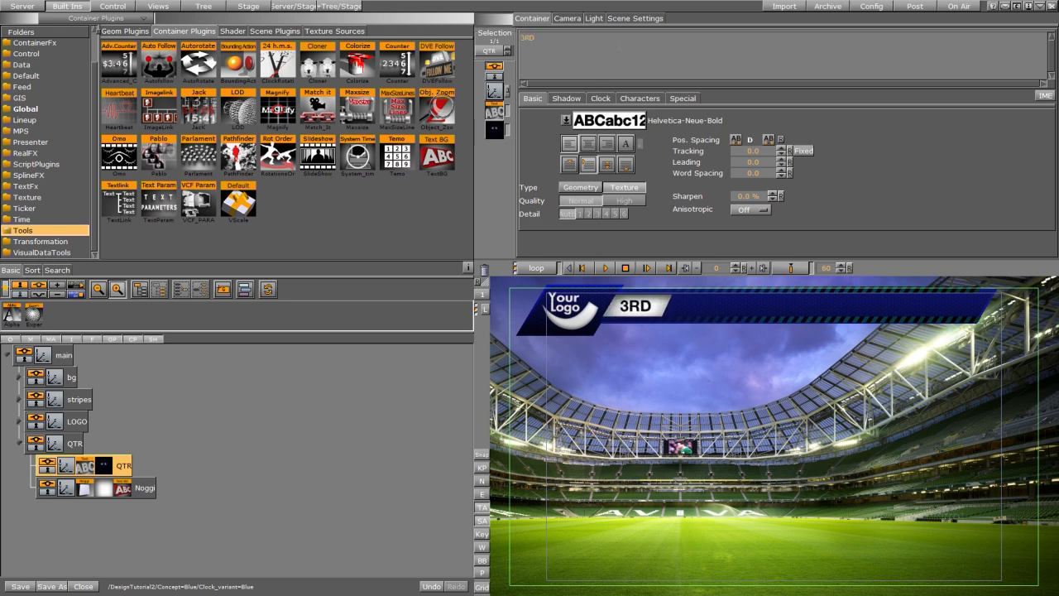
text( QTR)
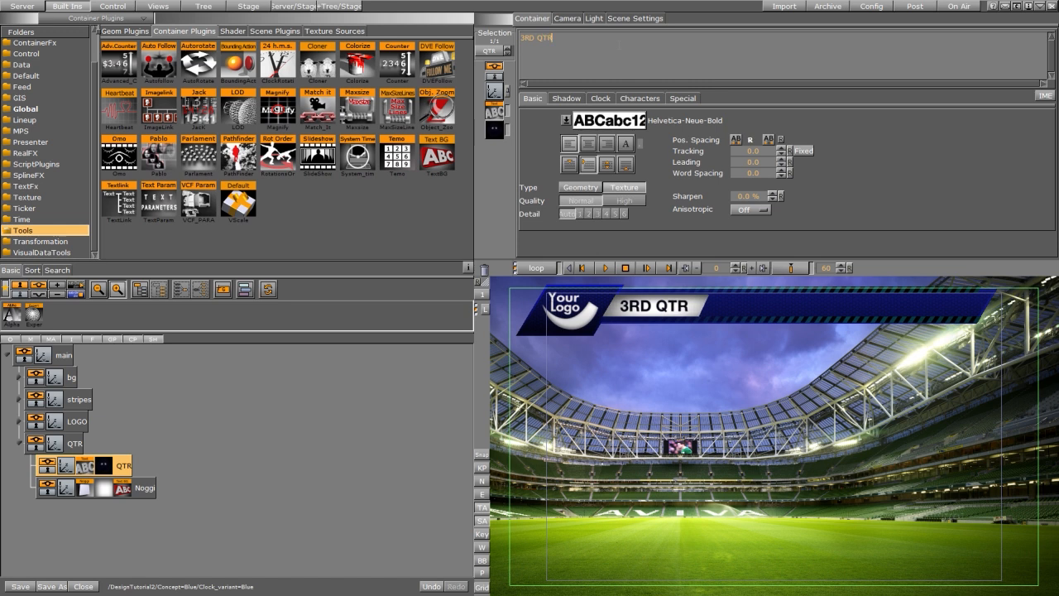
key(BackSpace)
key(BackSpace)
key(BackSpace)
key(BackSpace)
key(BackSpace)
key(BackSpace)
key(BackSpace)
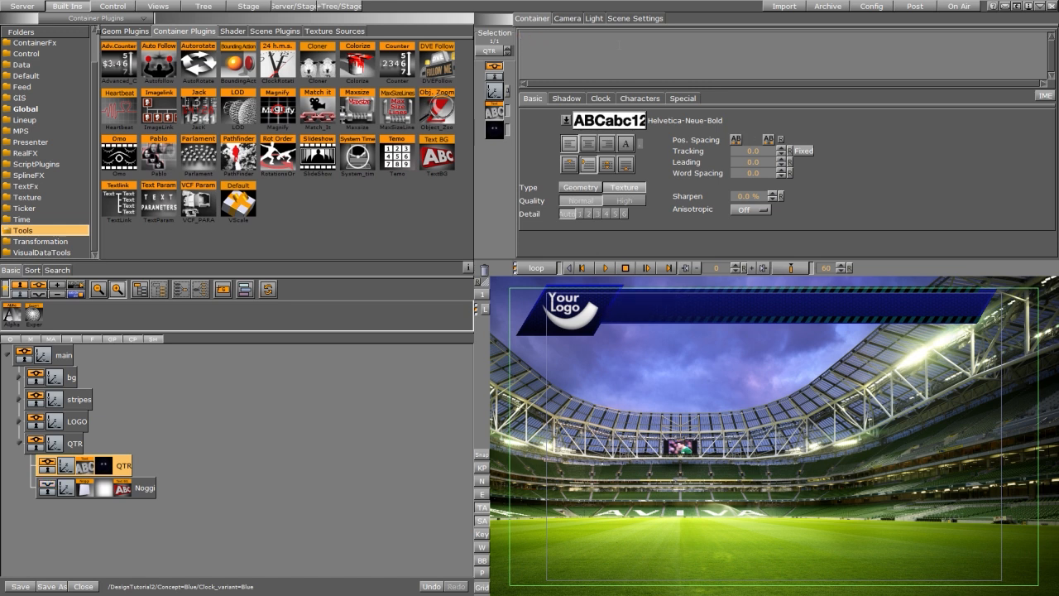
text(2ND PD)
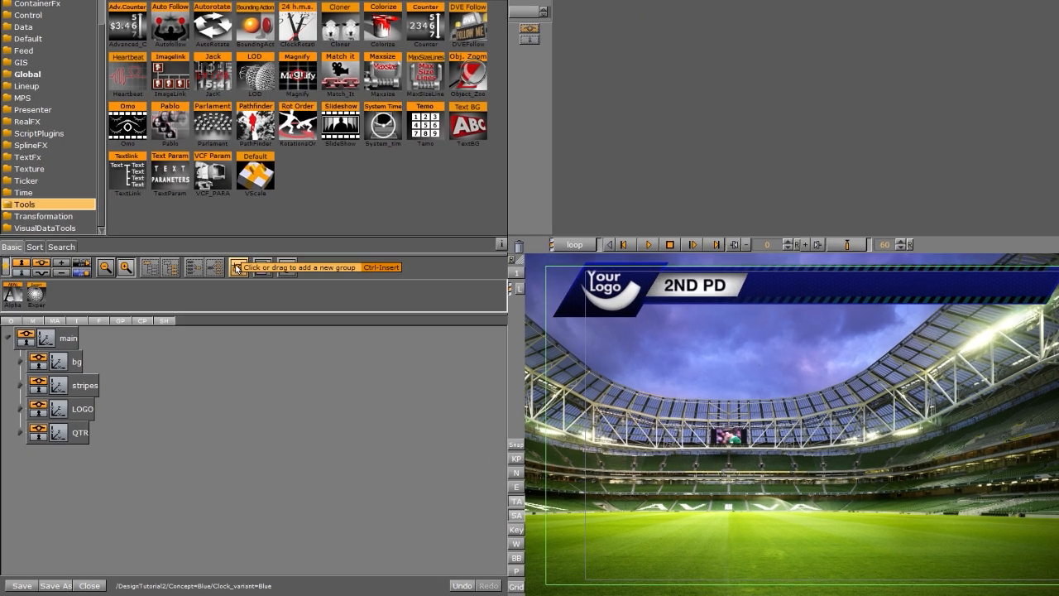
Step: Add a new group below QTR and name it CLOCK
drag(224, 288, 40, 489)
double_click(111, 402)
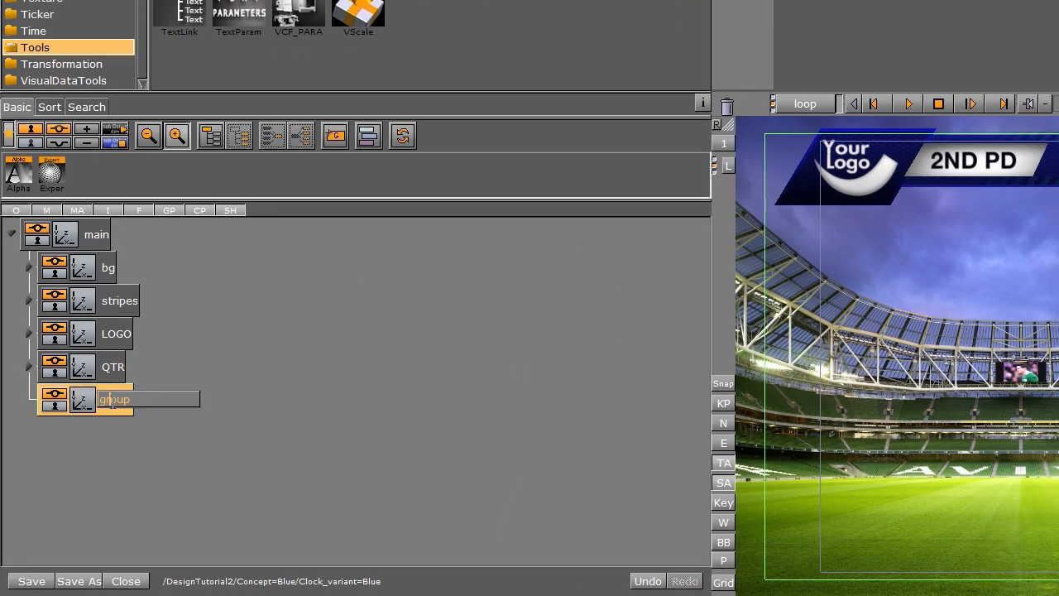
key(ctrl+a)
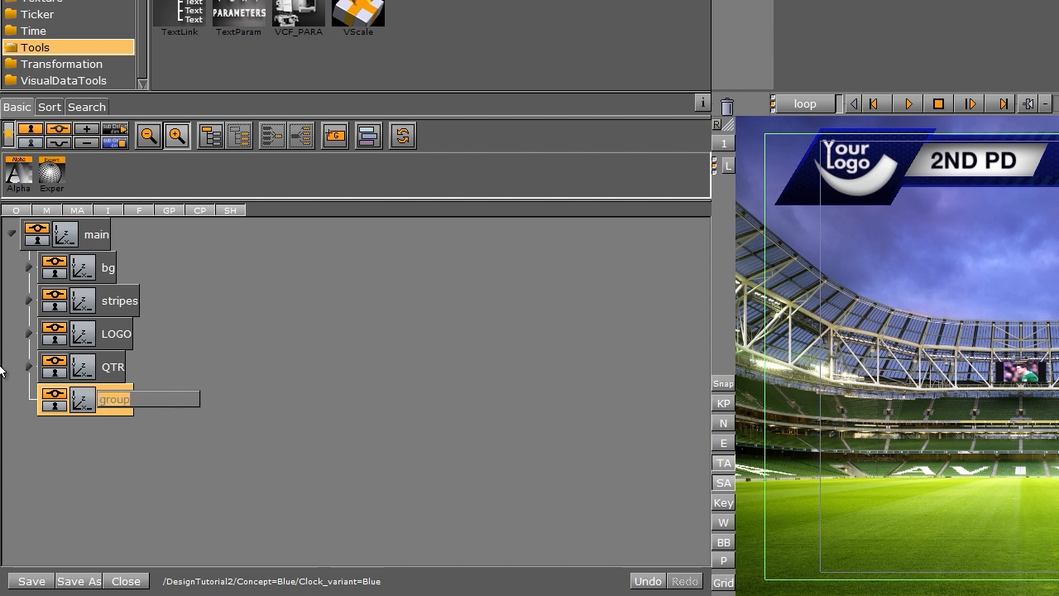
text(TI)
text(OCK)
key(Return)
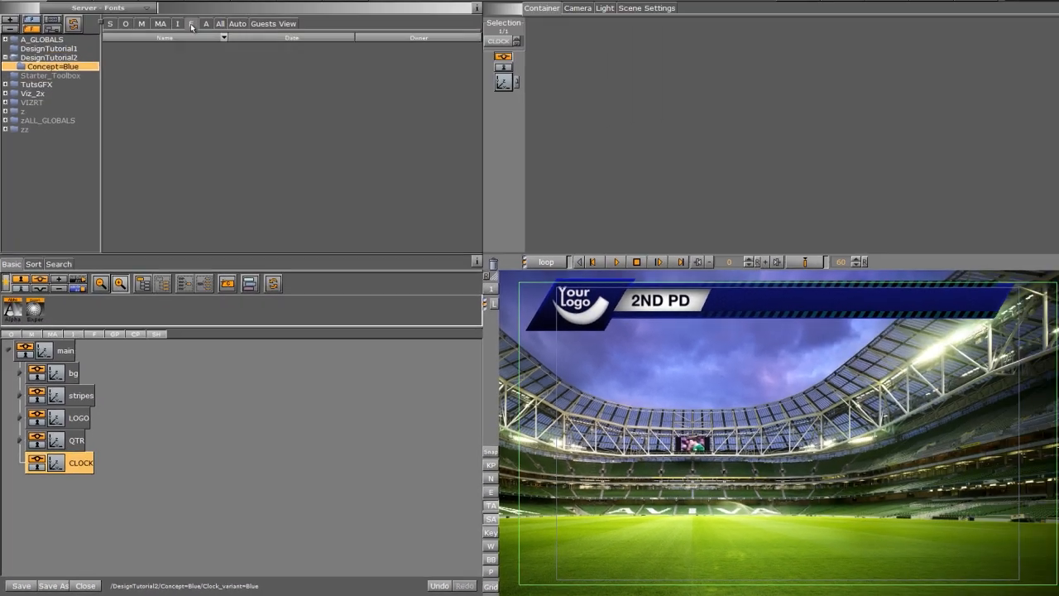
Step: Add a Helvetica-Neue-BoldExt text element inside the CLOCK group from the DesignTutorial2 fonts
click(72, 68)
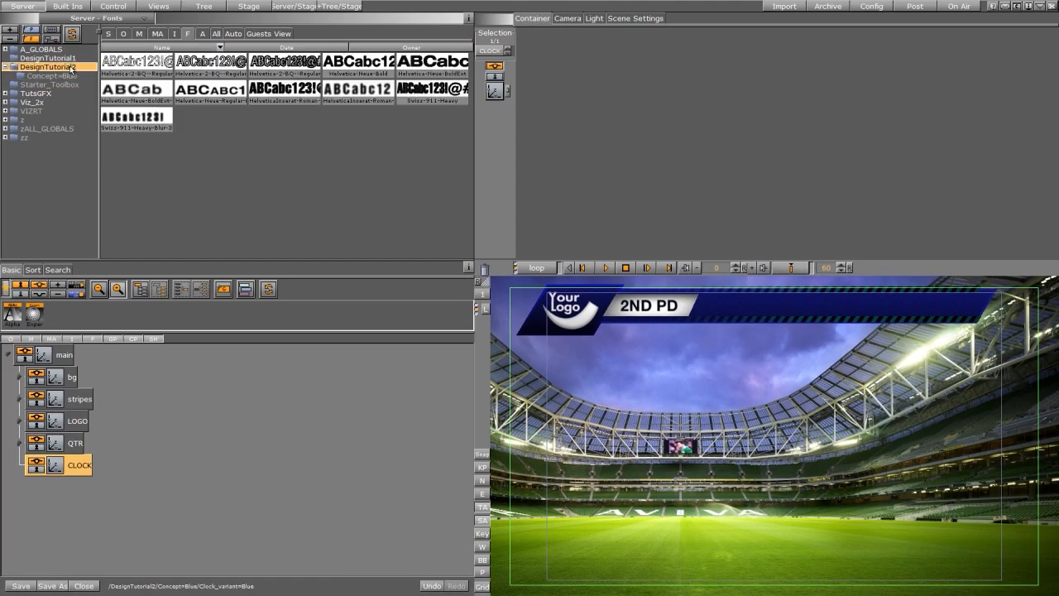
drag(432, 61, 95, 478)
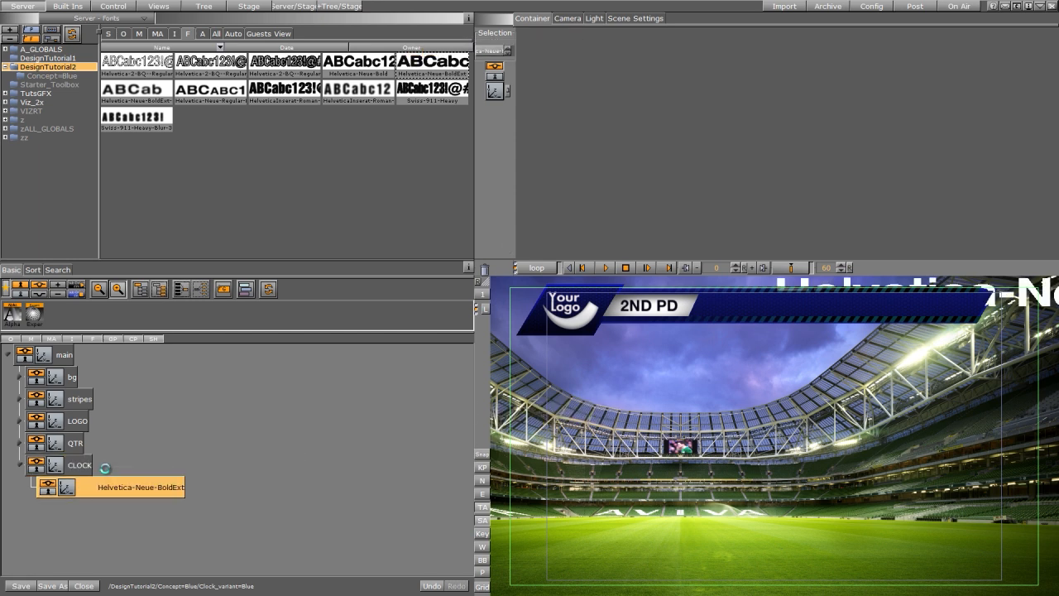
click(66, 490)
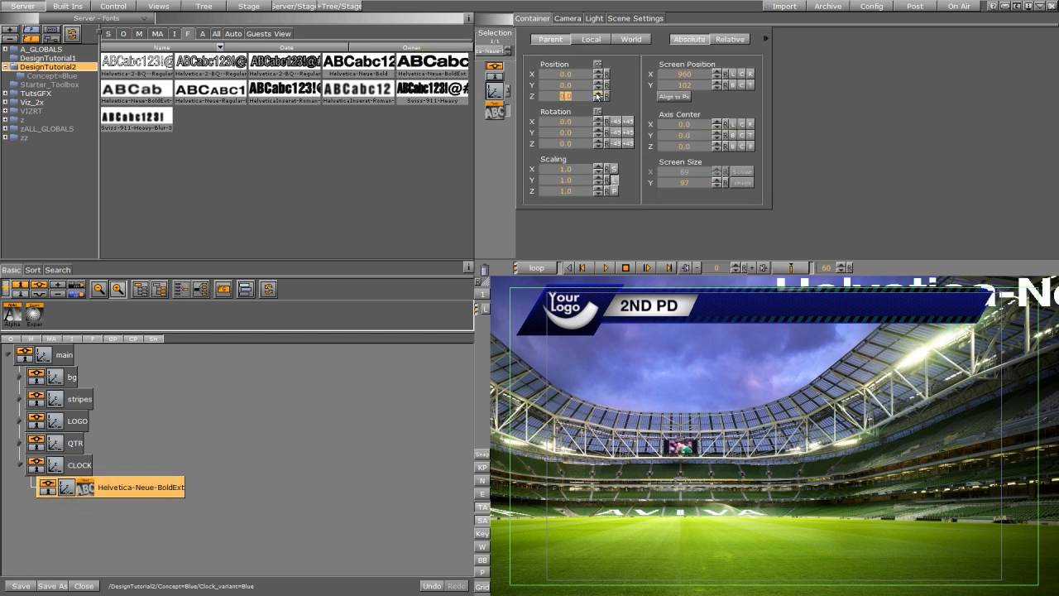
click(495, 113)
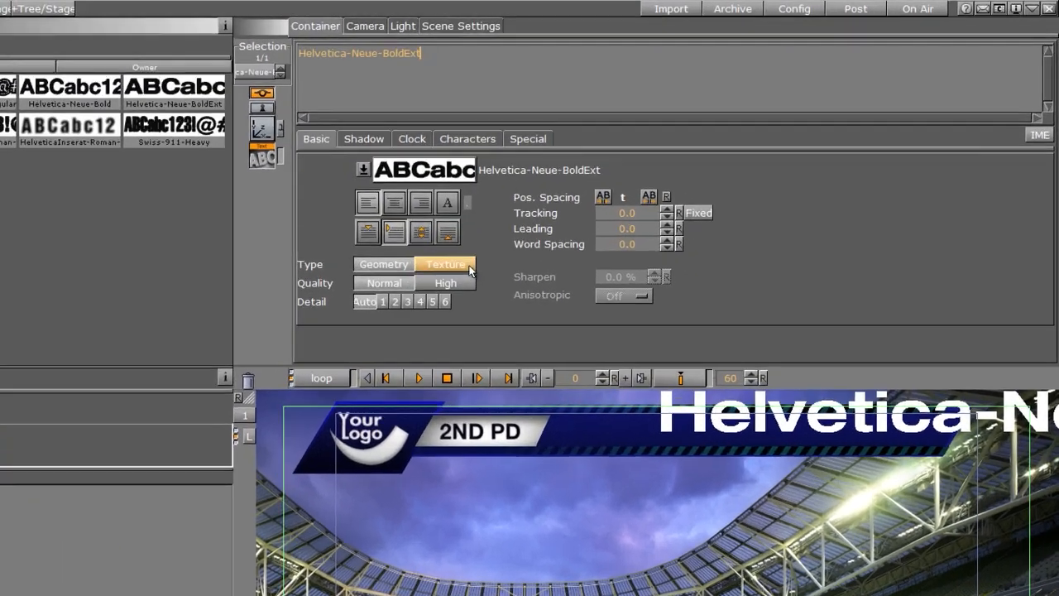
Step: Delete the default text content of the clock text element
click(631, 191)
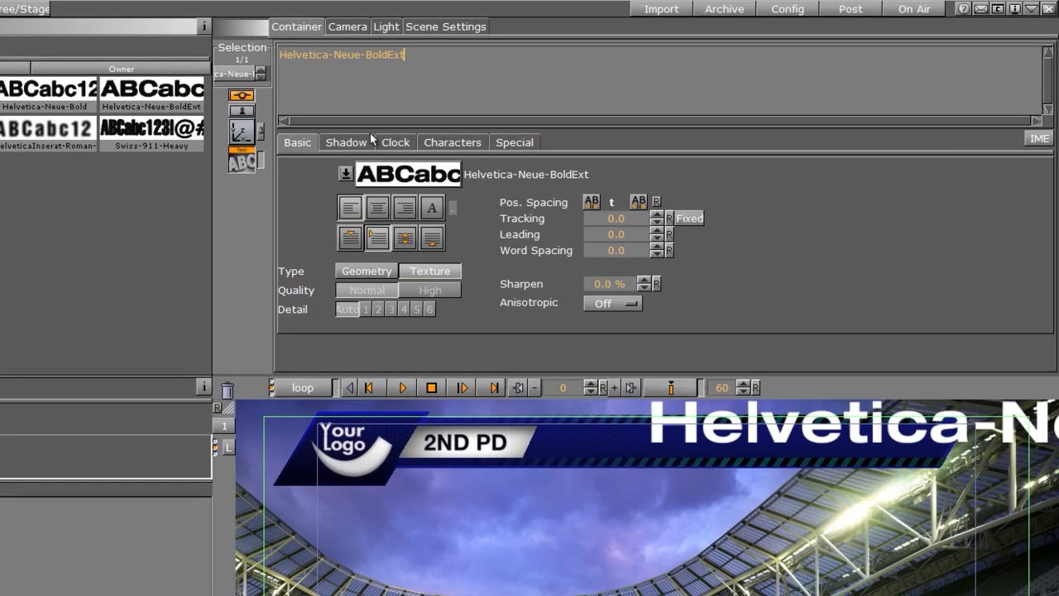
click(245, 132)
drag(382, 245, 337, 258)
drag(356, 126, 282, 148)
click(242, 162)
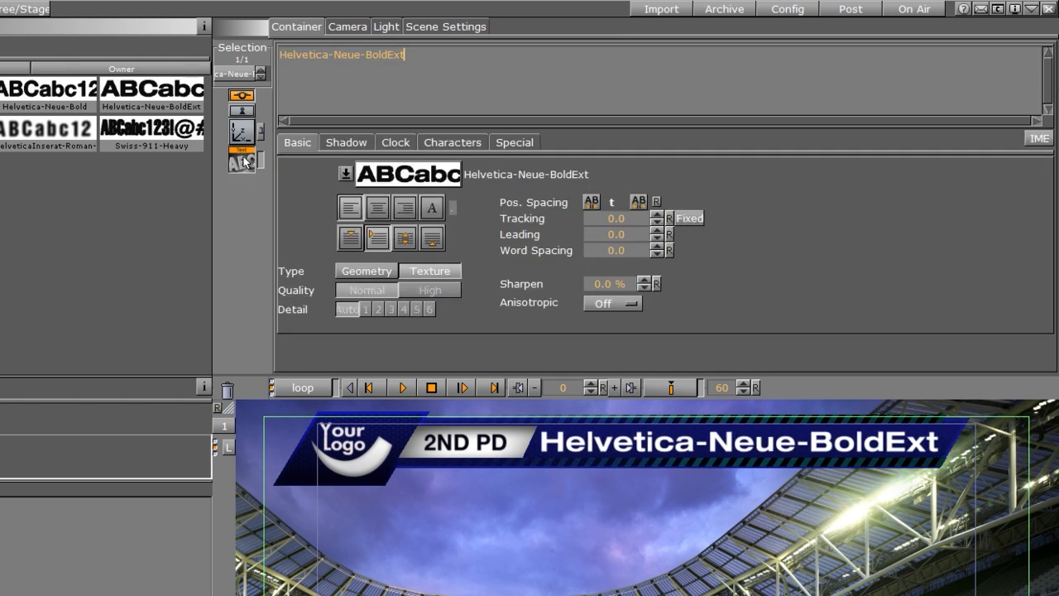
key(ctrl+a)
key(BackSpace)
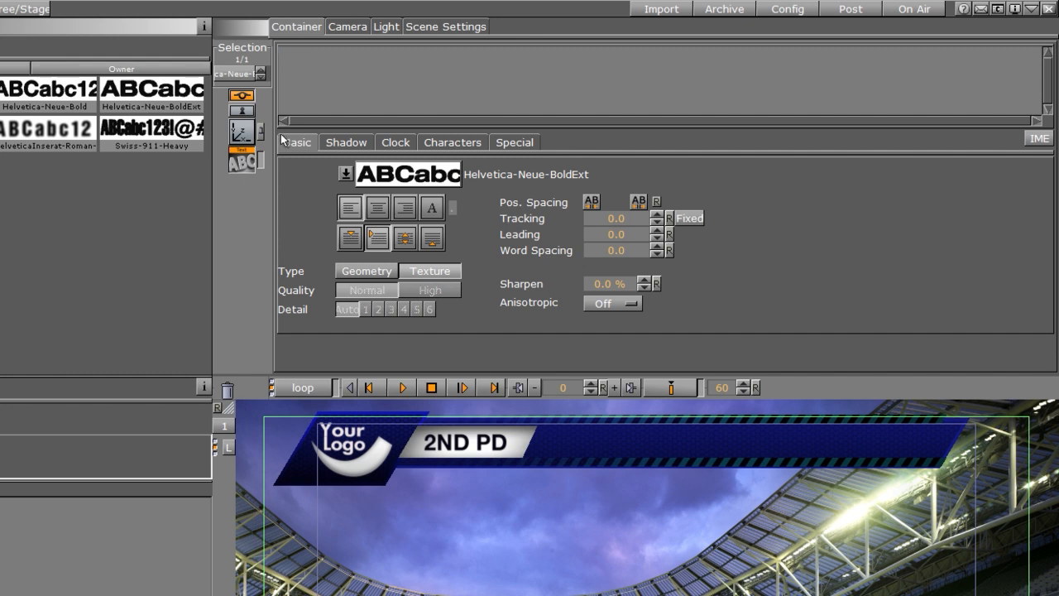
Step: Enable the Clock function on the clock text and choose the mm:ss format
click(394, 143)
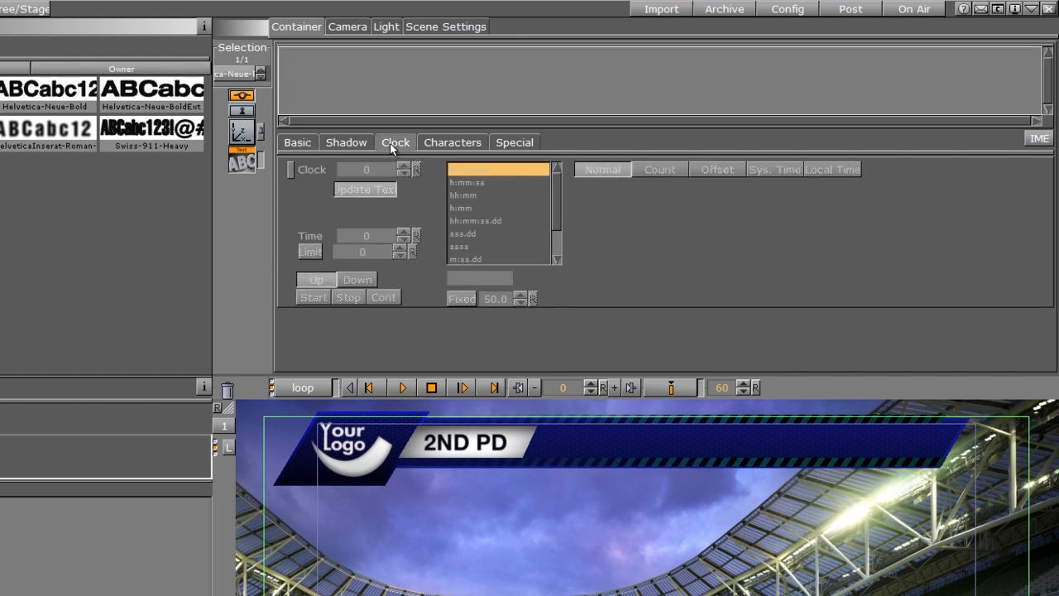
click(291, 169)
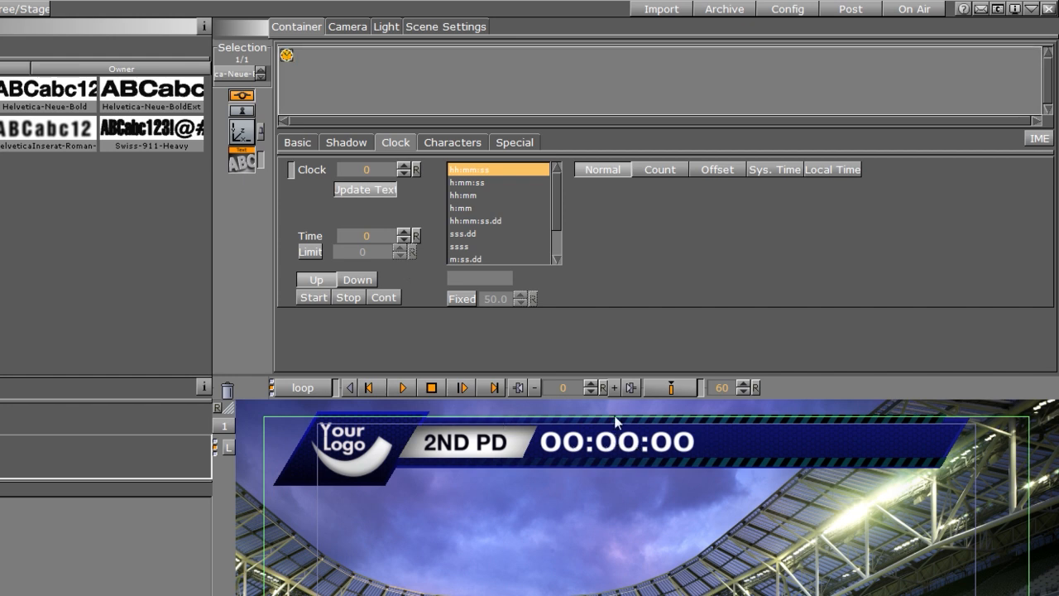
mouse_move(556, 181)
mouse_down()
mouse_move(557, 216)
mouse_move(564, 176)
mouse_up()
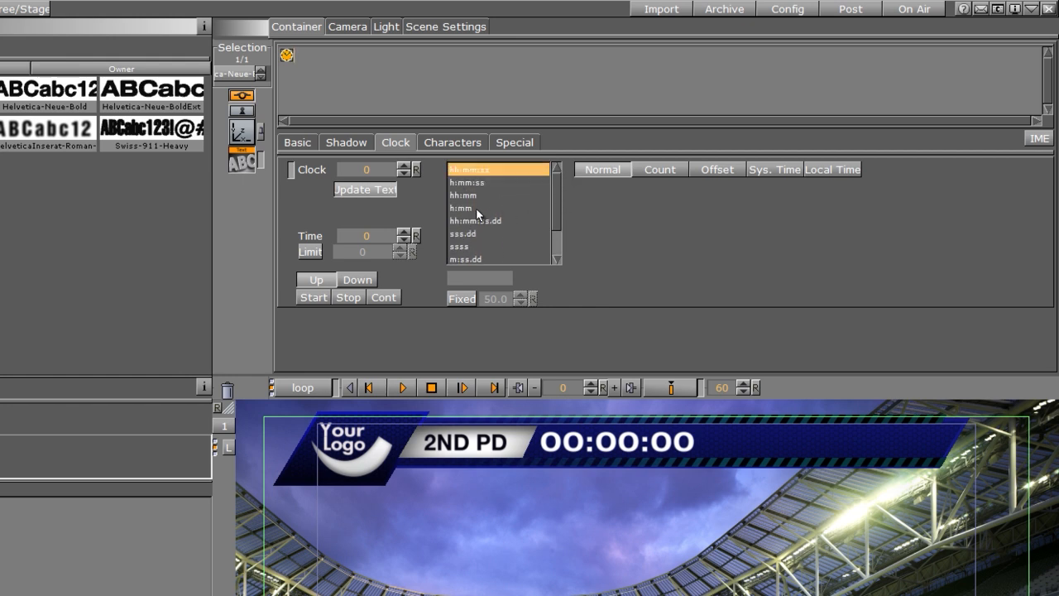
drag(557, 206, 554, 243)
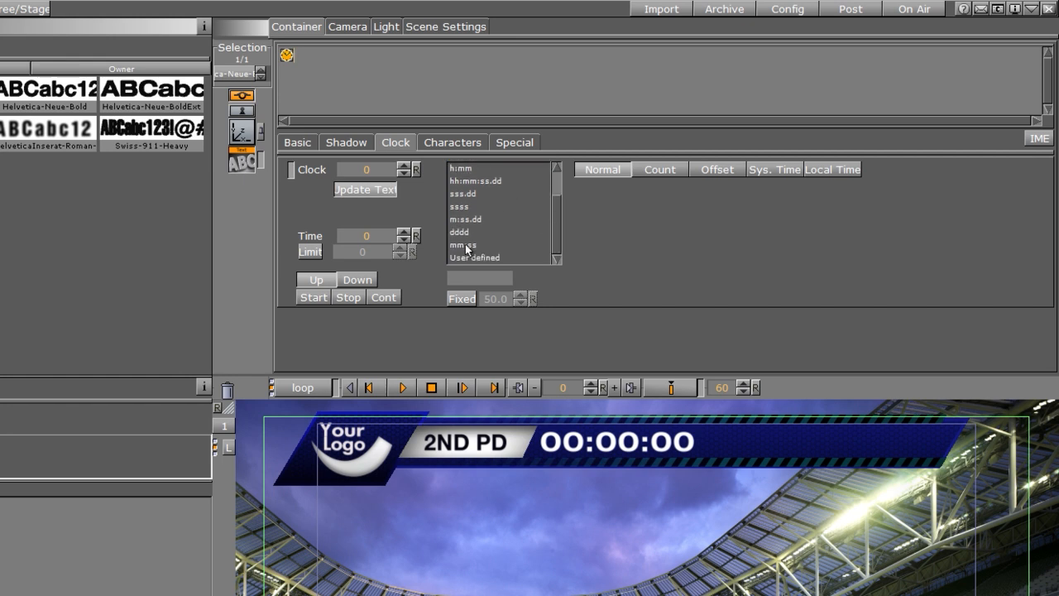
click(469, 245)
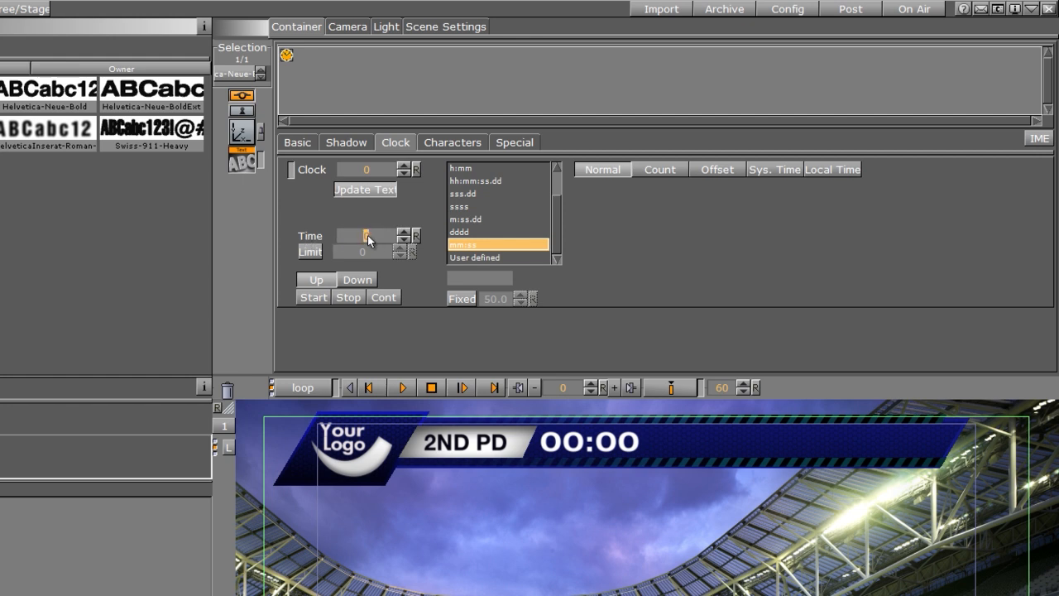
Step: Set the clock's time to 1800 and make it count down
text(1800)
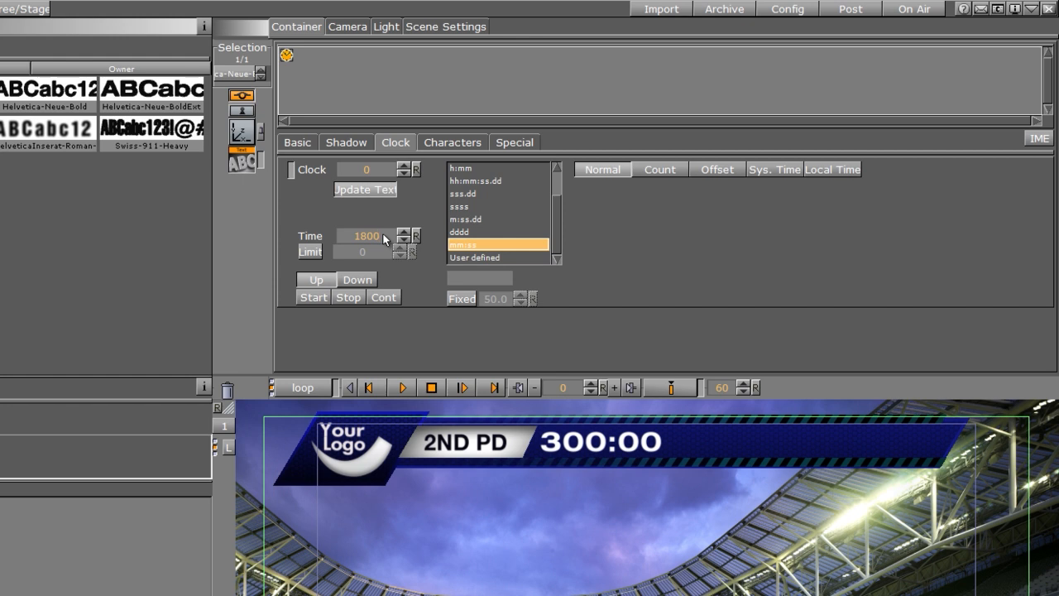
key(Return)
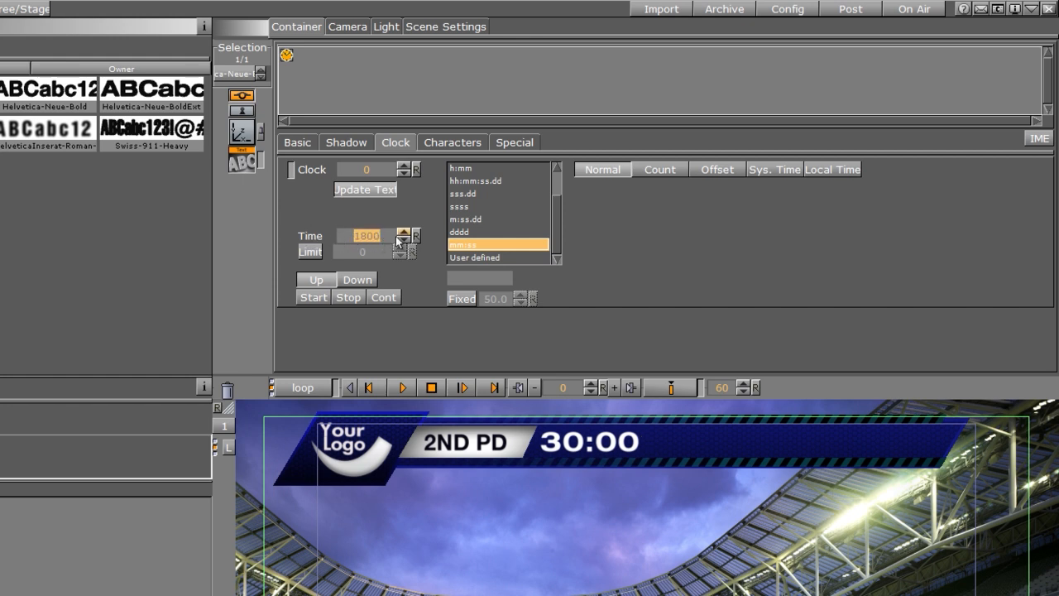
click(317, 282)
click(346, 281)
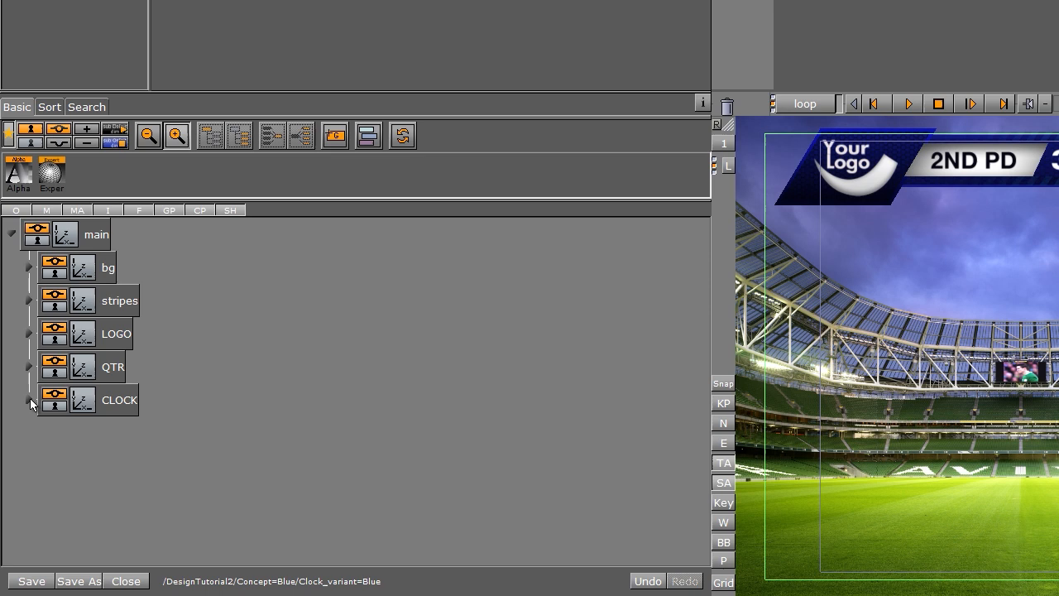
Step: Add a new group below CLOCK and name it Home
drag(334, 135, 112, 436)
double_click(112, 434)
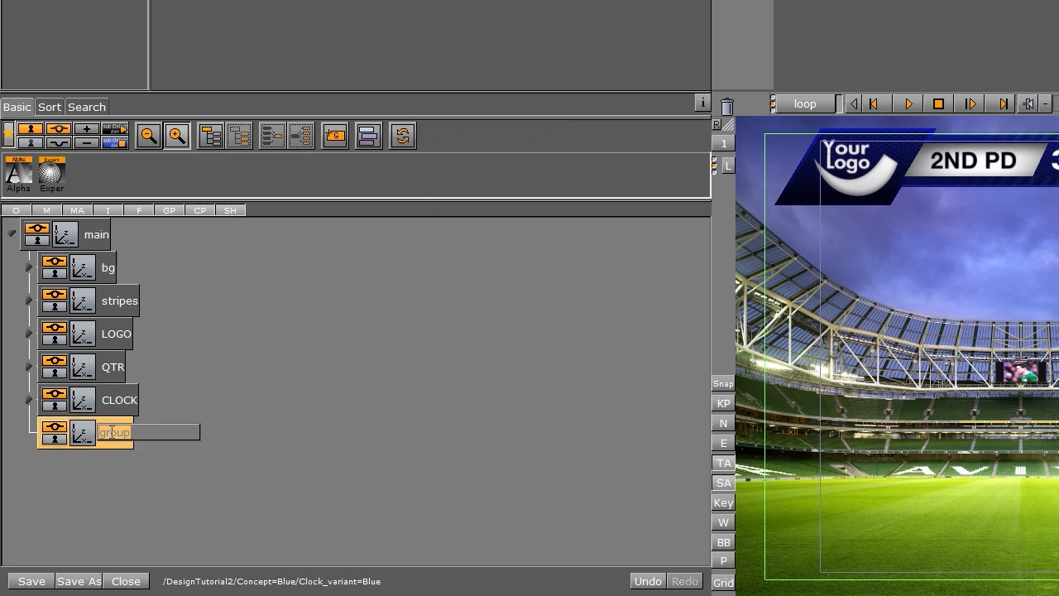
text(hCM)
key(BackSpace)
key(BackSpace)
key(BackSpace)
key(BackSpace)
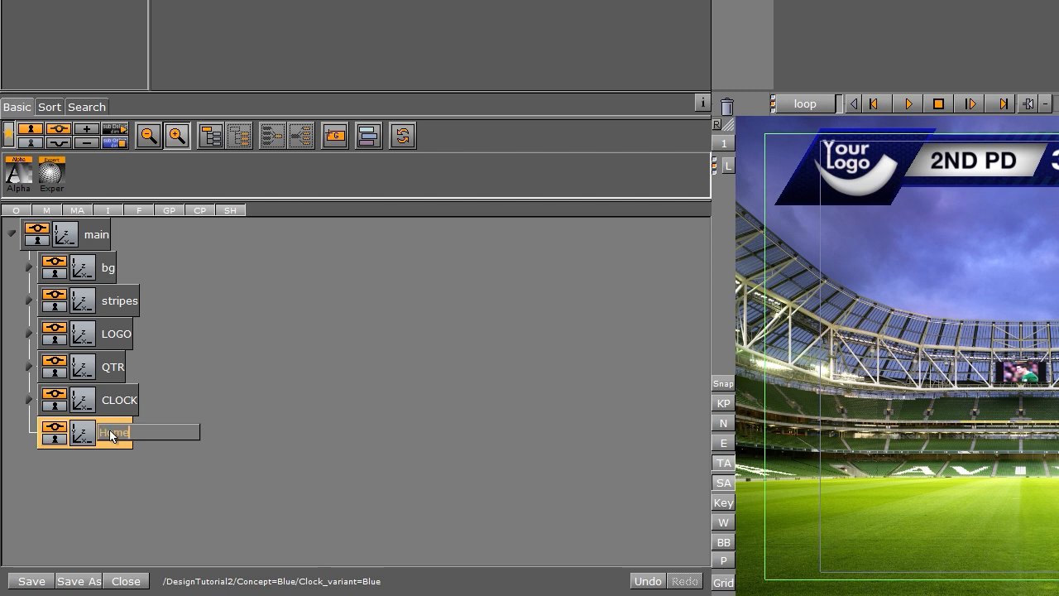
key(Return)
Step: Add another group below Home and name it Visitor
drag(335, 135, 117, 453)
double_click(116, 467)
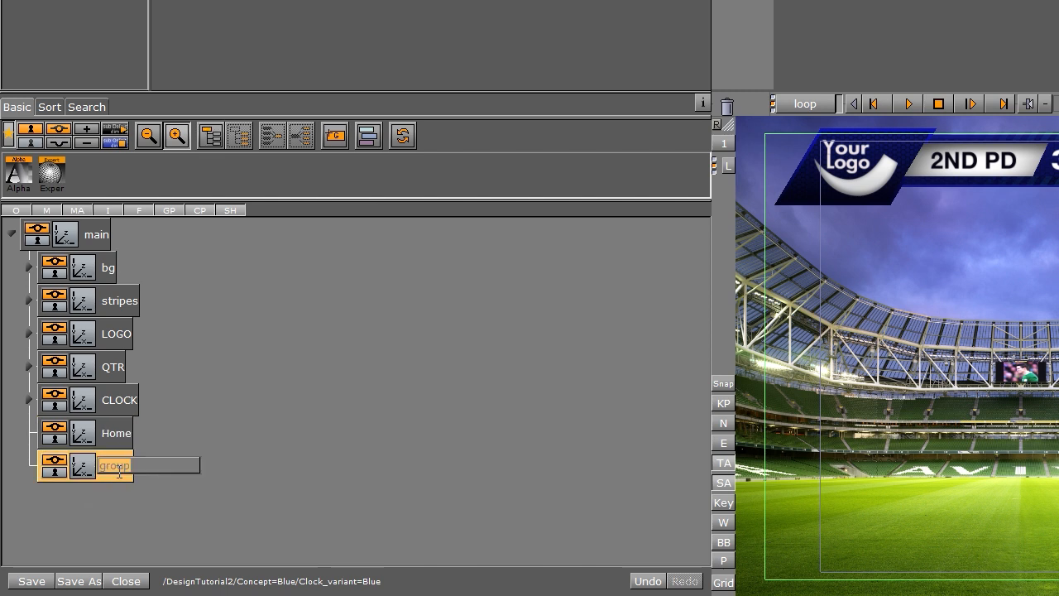
text(Visitor)
key(Return)
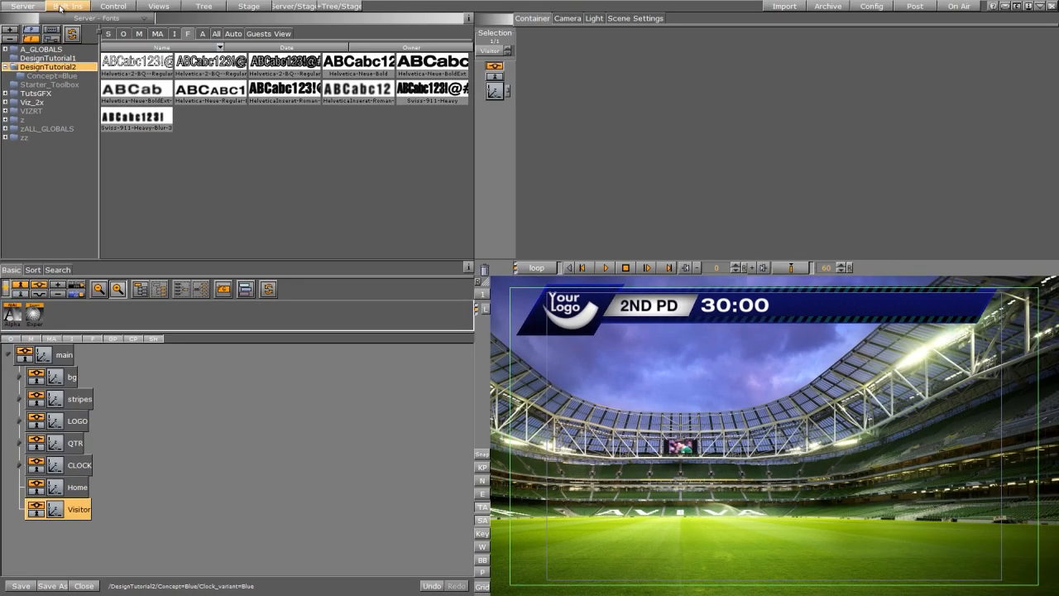
Step: Add a Noggi geometry inside the Home group
click(59, 6)
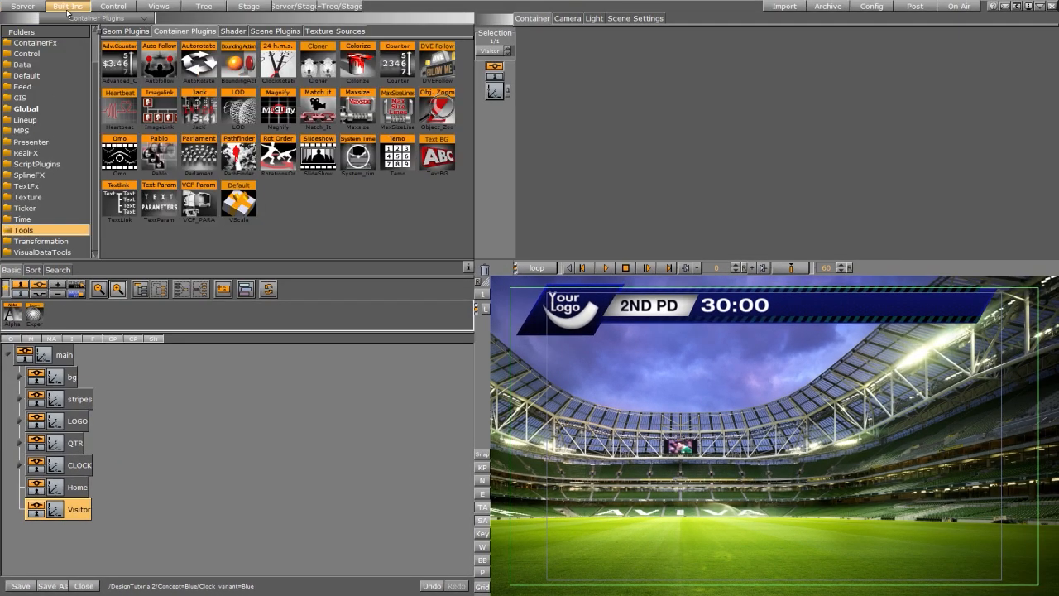
click(124, 31)
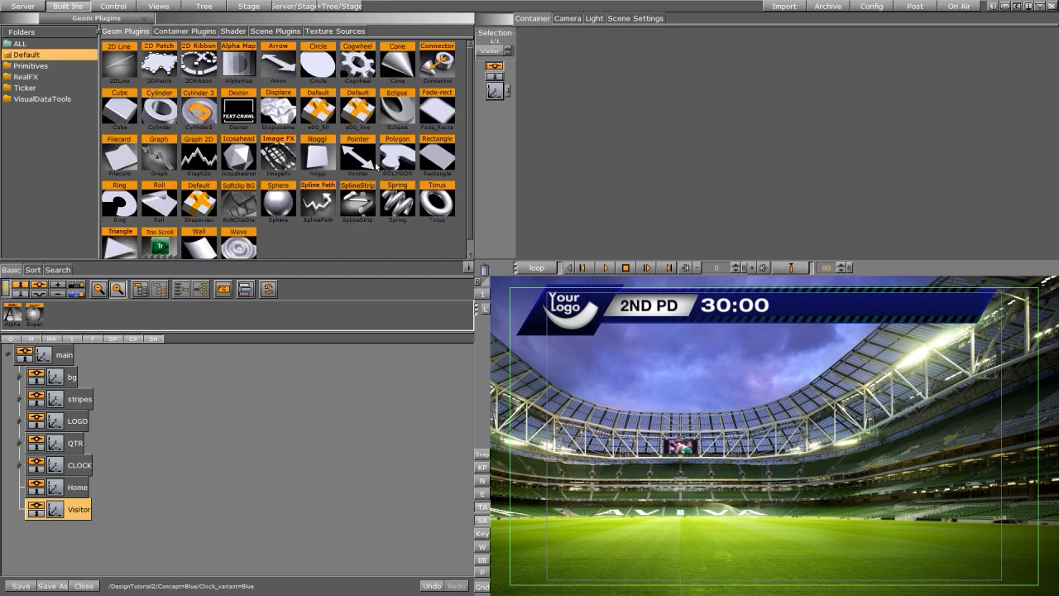
drag(318, 157, 106, 489)
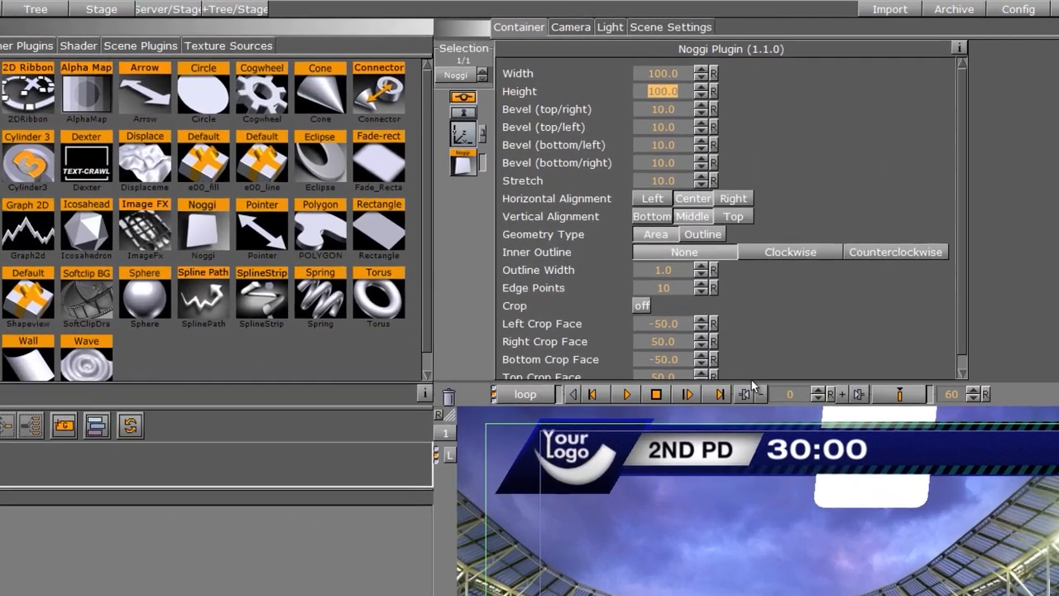
Step: Raise the Noggi's Z position to 1.0 and set all four of its bevels to 0
click(494, 91)
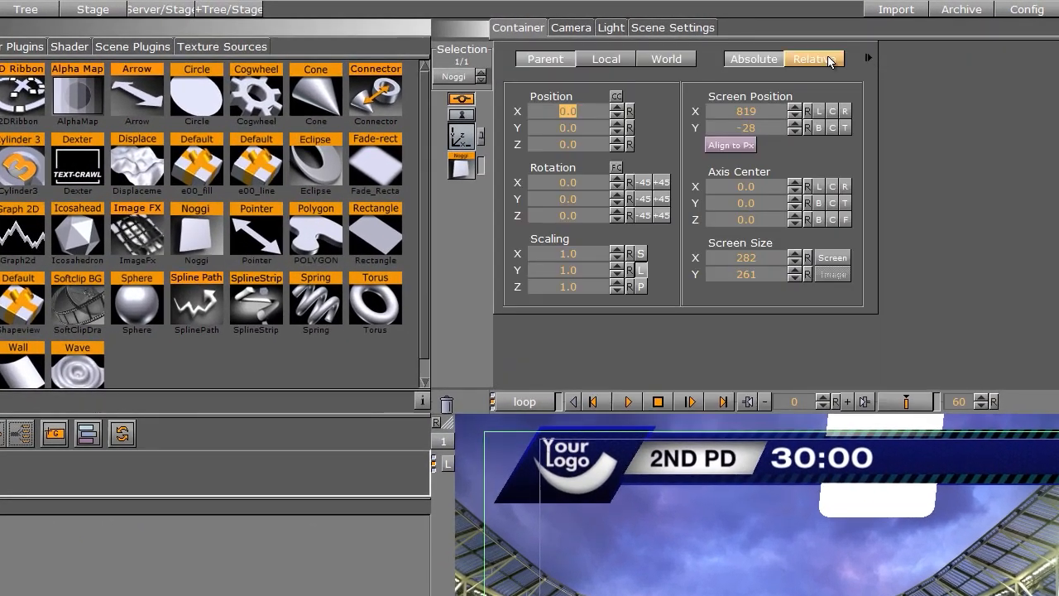
click(618, 140)
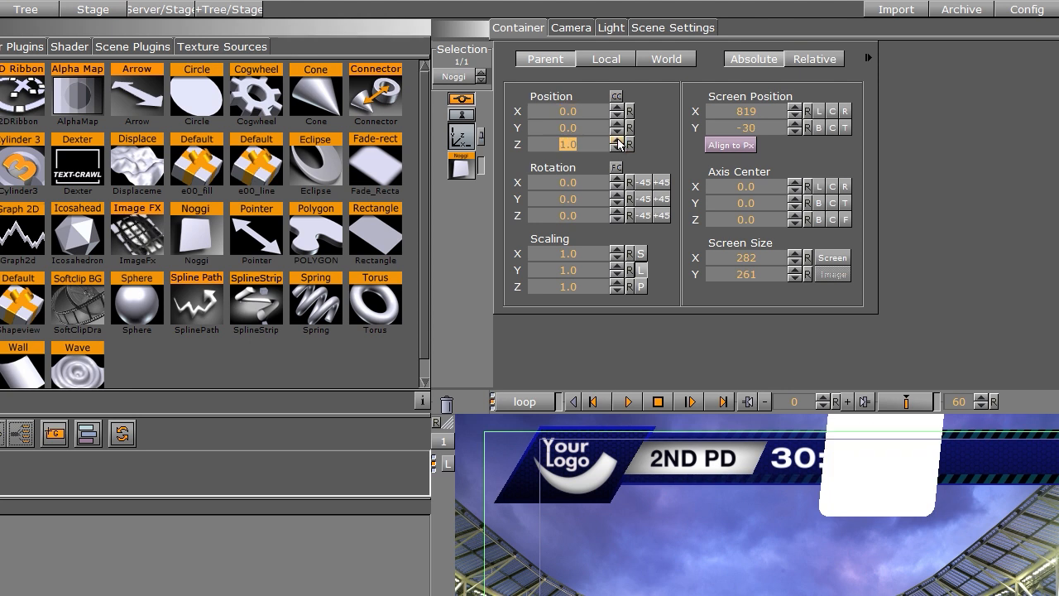
click(461, 166)
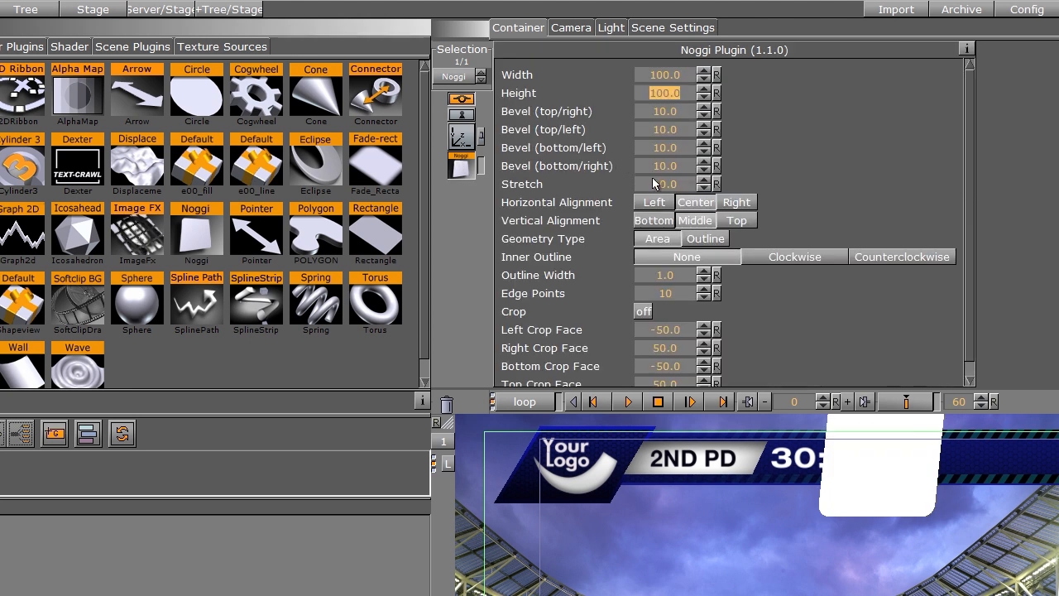
click(669, 112)
text(0)
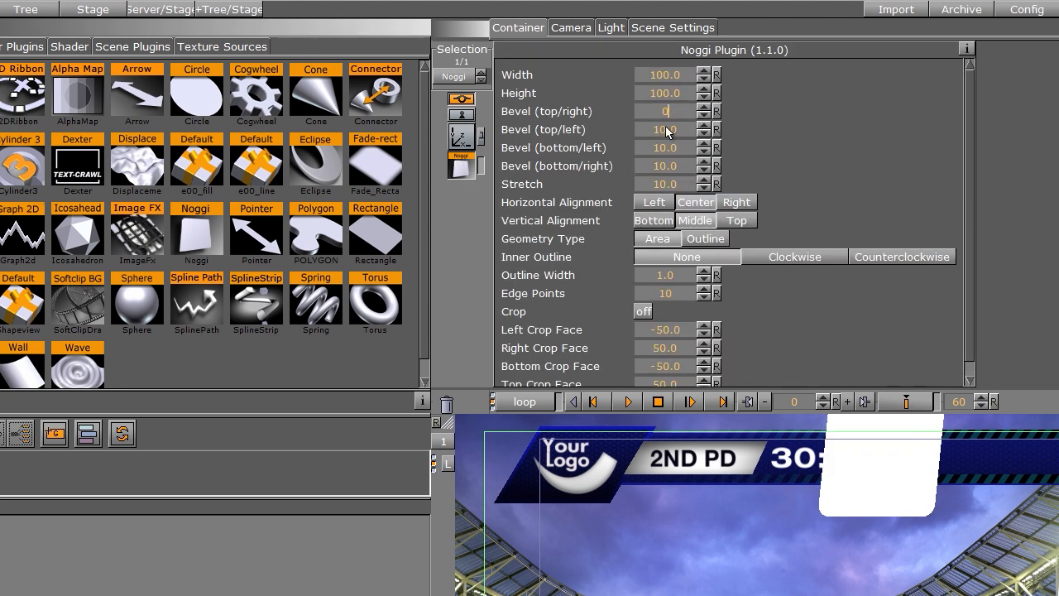
click(668, 130)
text(0)
click(669, 149)
text(0)
click(669, 167)
text(0)
Step: Set the Noggi's stretch to 60 and resize it to about 62.2 wide by 28.7 high
click(663, 187)
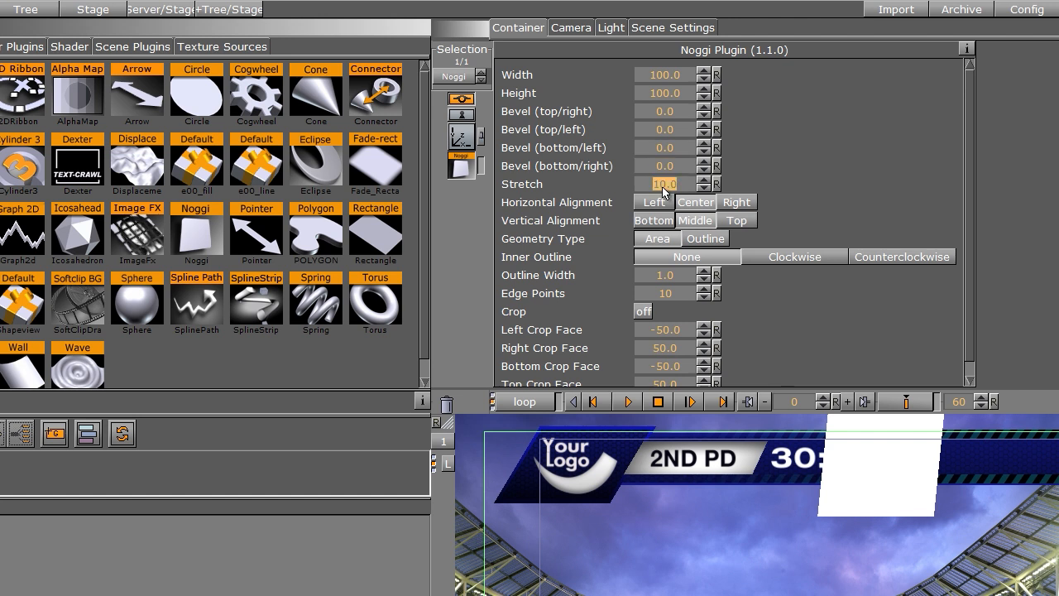
text(60)
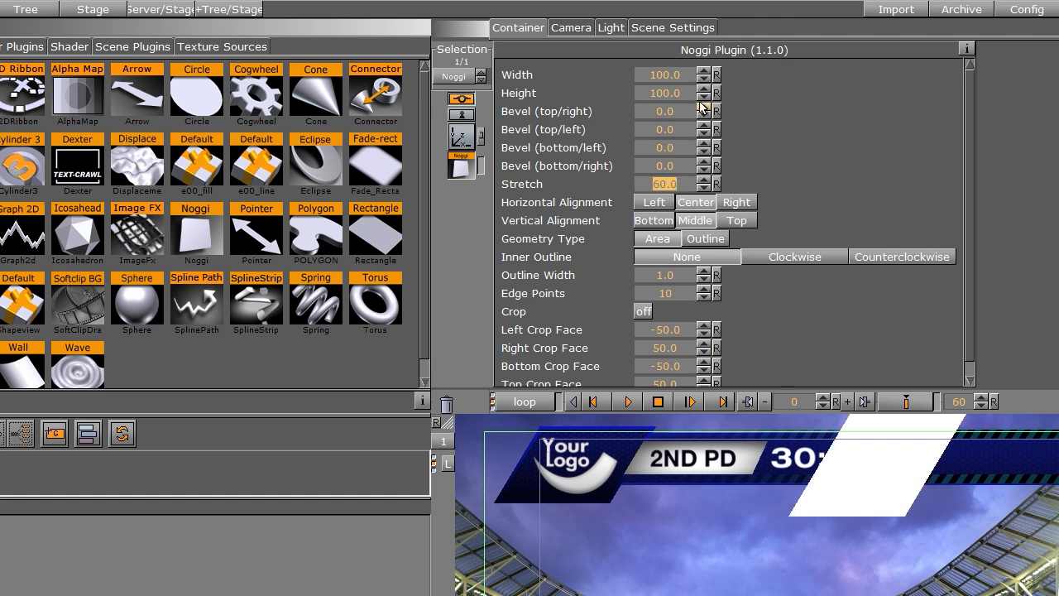
drag(703, 99, 80, 201)
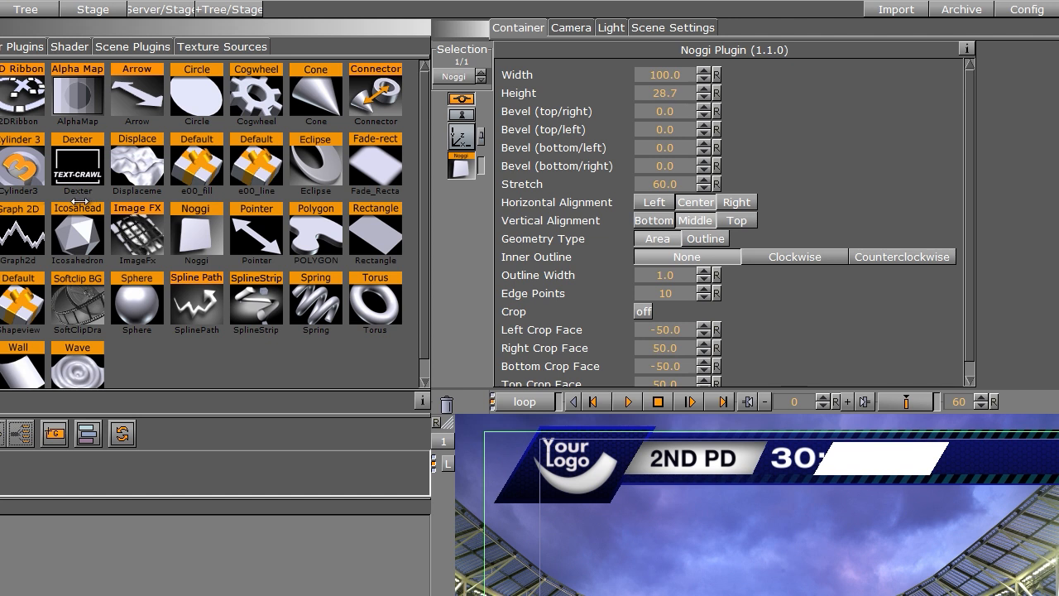
drag(662, 75, 356, 95)
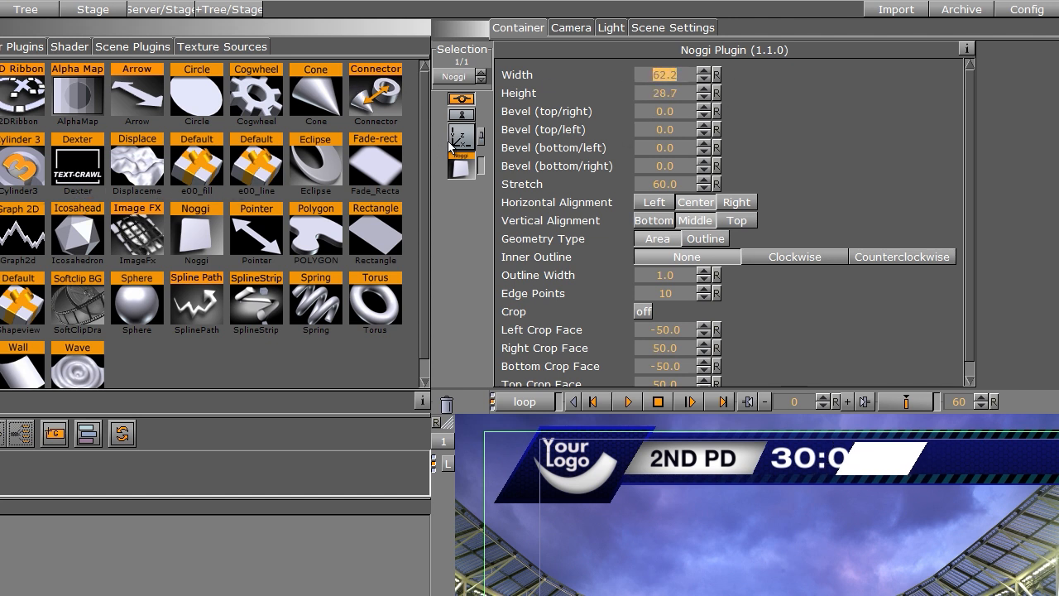
Step: Move the Noggi to X position 37 and apply the BlueBlack material from the Concept=Blue folder, duplicating the Noggi
click(454, 143)
mouse_move(551, 116)
mouse_down()
mouse_move(583, 103)
mouse_move(563, 112)
mouse_move(570, 120)
mouse_up()
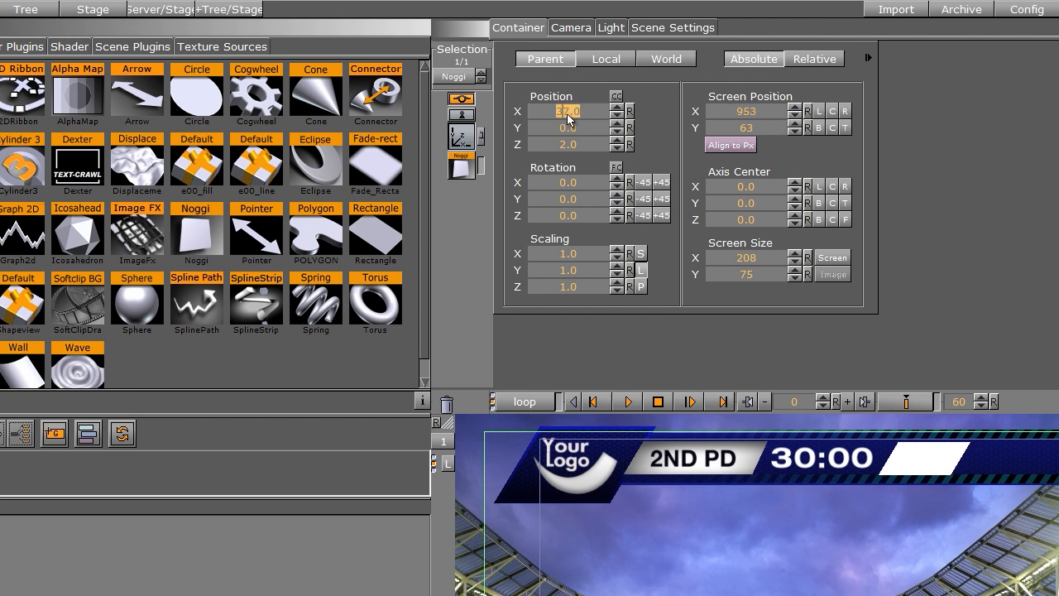
click(23, 6)
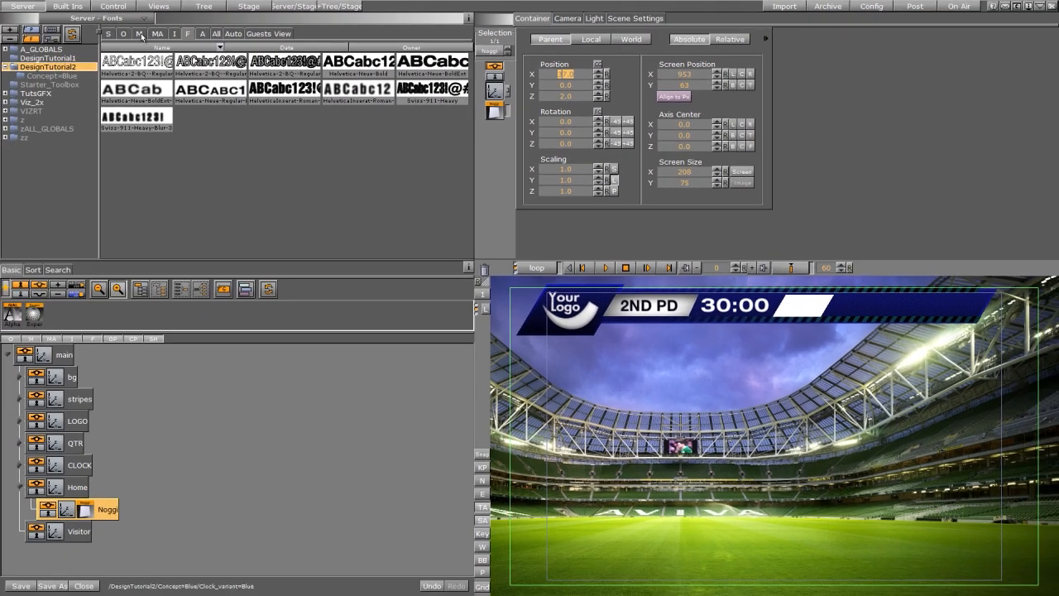
click(141, 35)
click(51, 75)
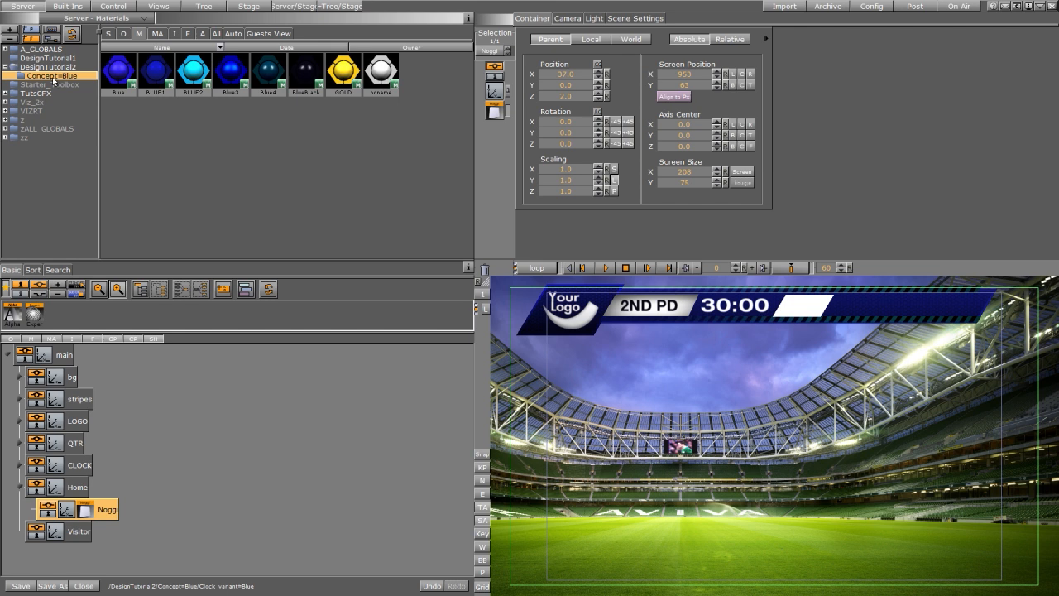
drag(306, 70, 104, 500)
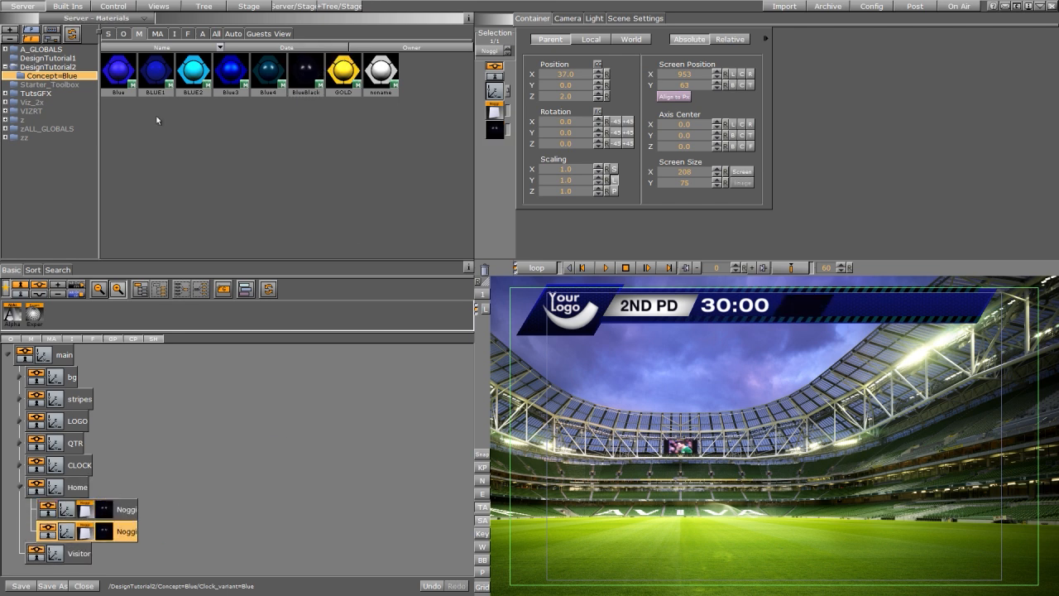
Step: Apply the BLUE2 material to the upper Noggi and switch its geometry type to Outline
drag(121, 69, 106, 509)
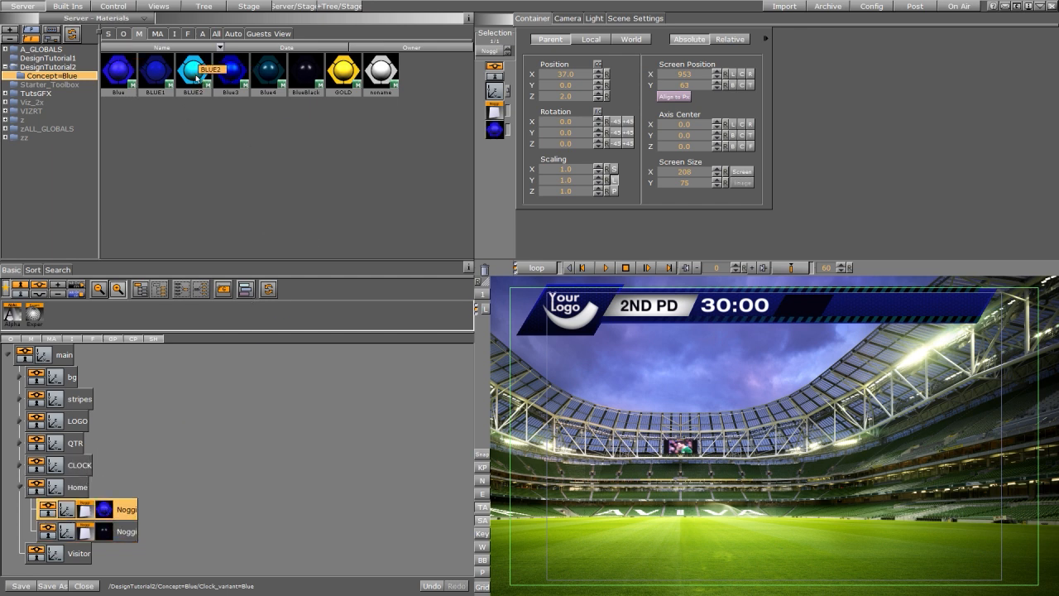
drag(194, 71, 110, 516)
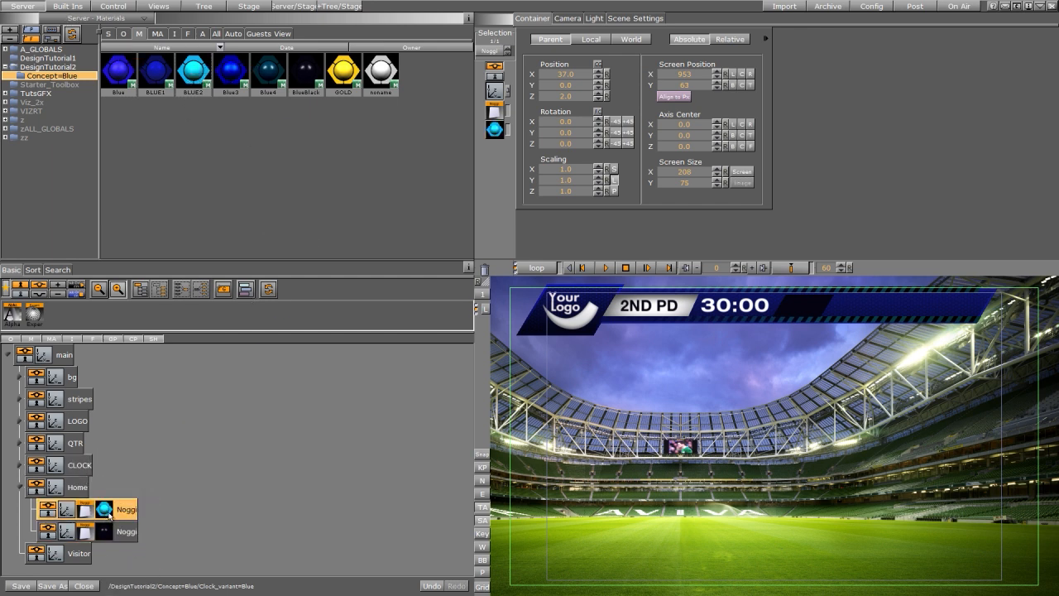
click(82, 509)
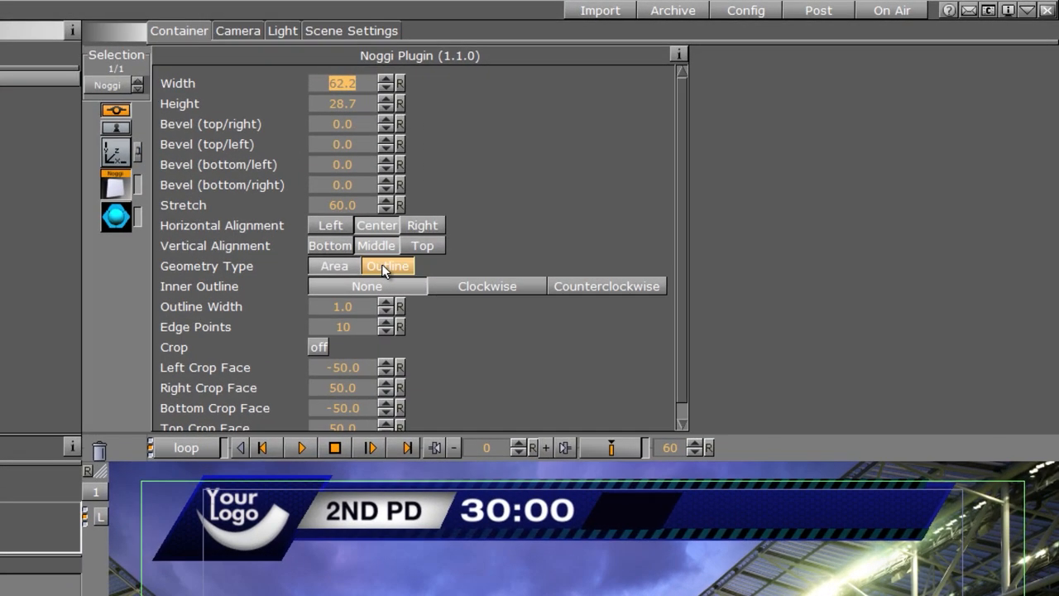
click(653, 159)
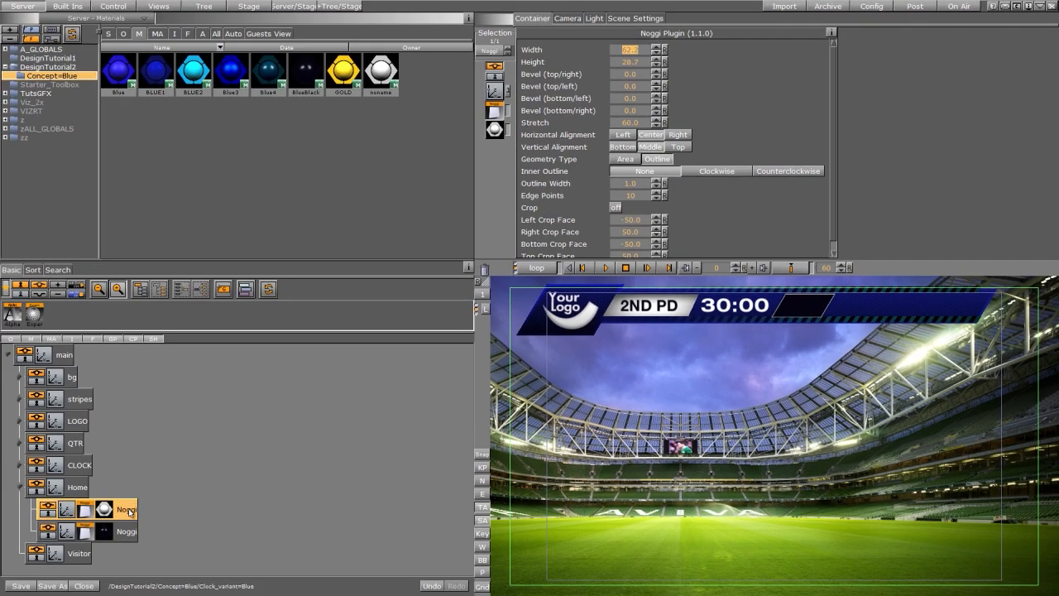
Step: Duplicate the outline Noggi and make the top copy an Area shape at Z position 2.1
ctrl+drag(129, 510, 485, 269)
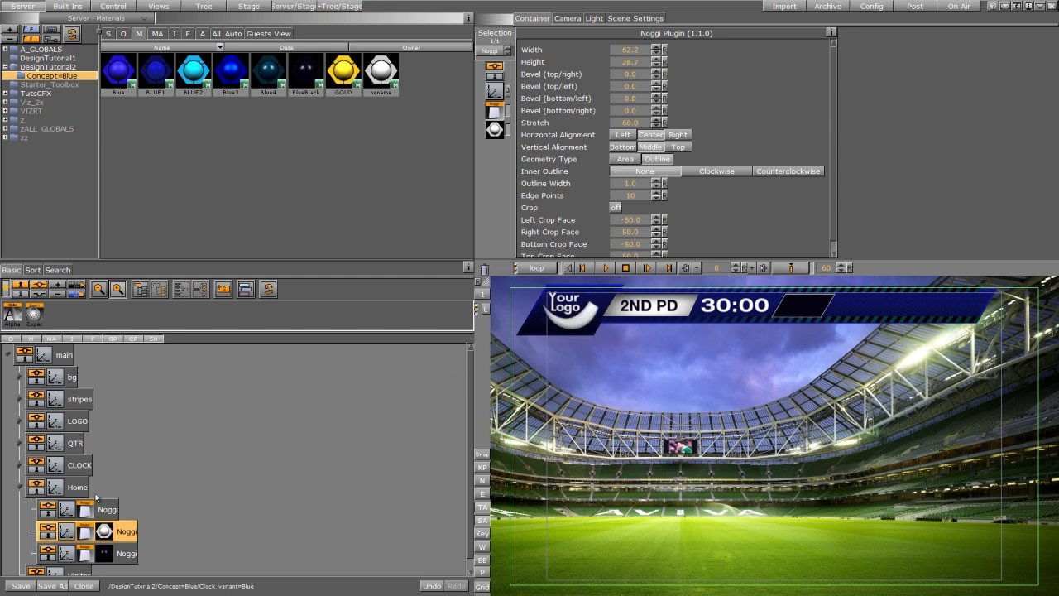
click(83, 512)
click(624, 159)
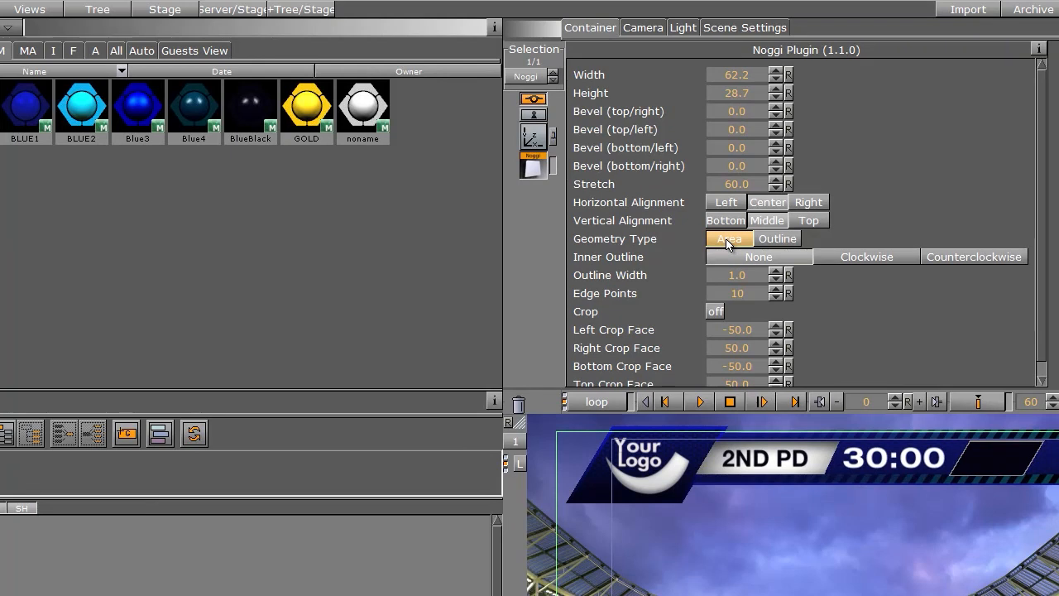
click(534, 138)
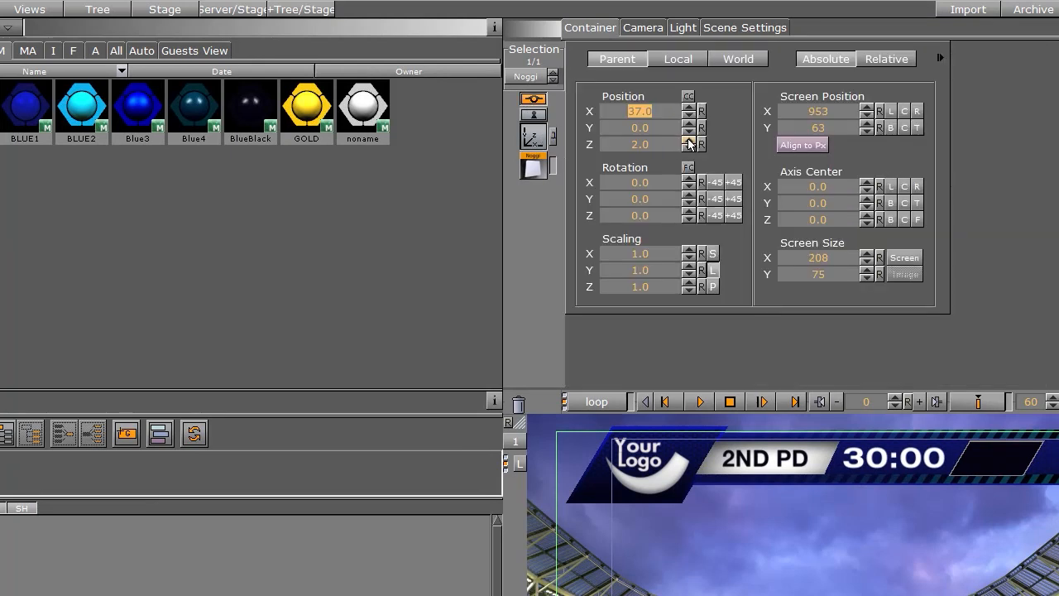
click(688, 140)
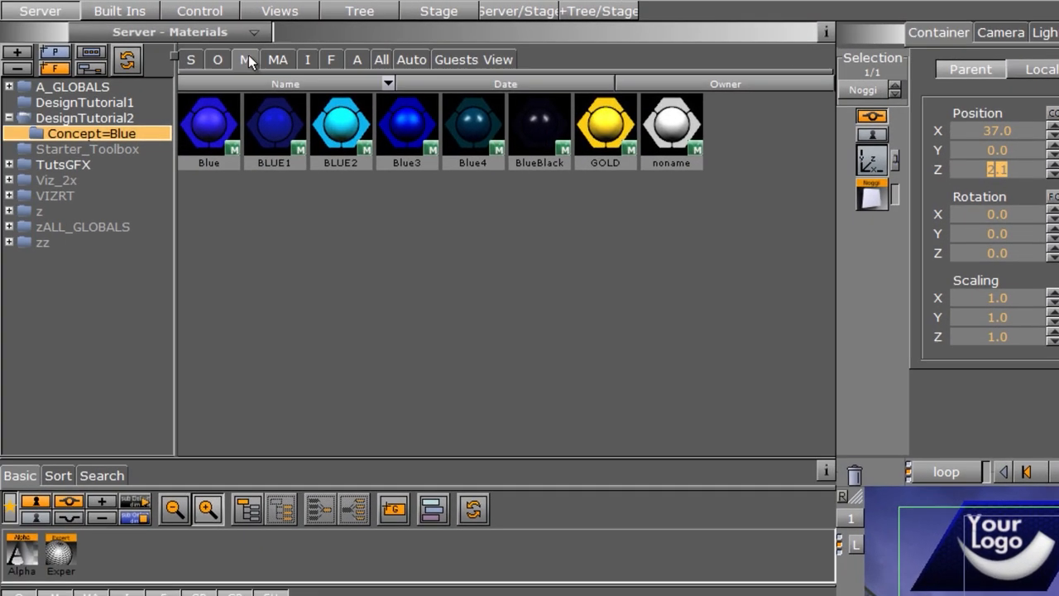
Step: Texture the top Noggi with the TeamLogo1 image from DesignTutorial2 and scale the texture to about 0.53
click(308, 61)
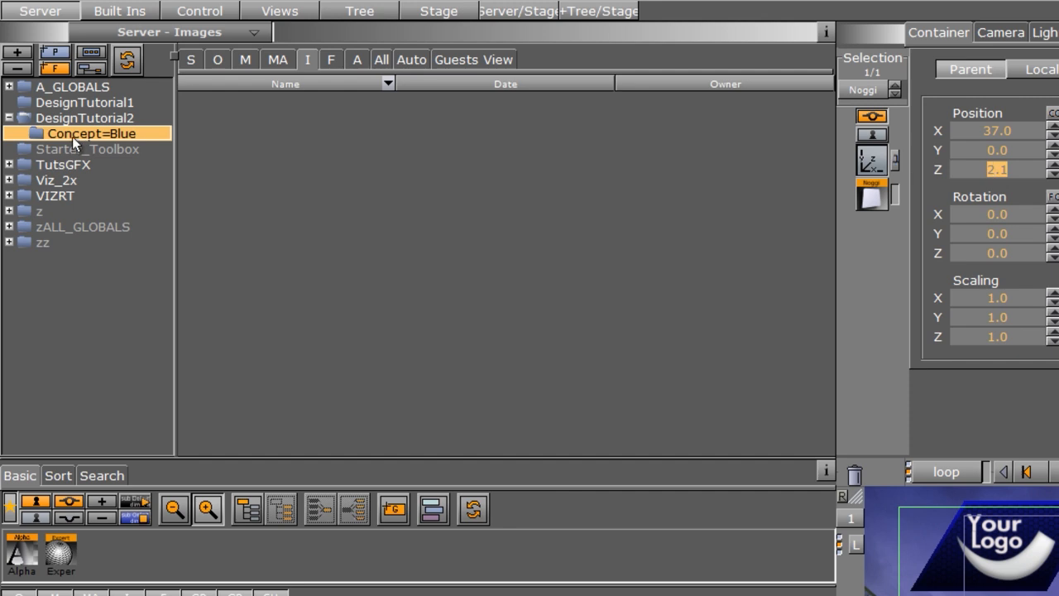
click(90, 118)
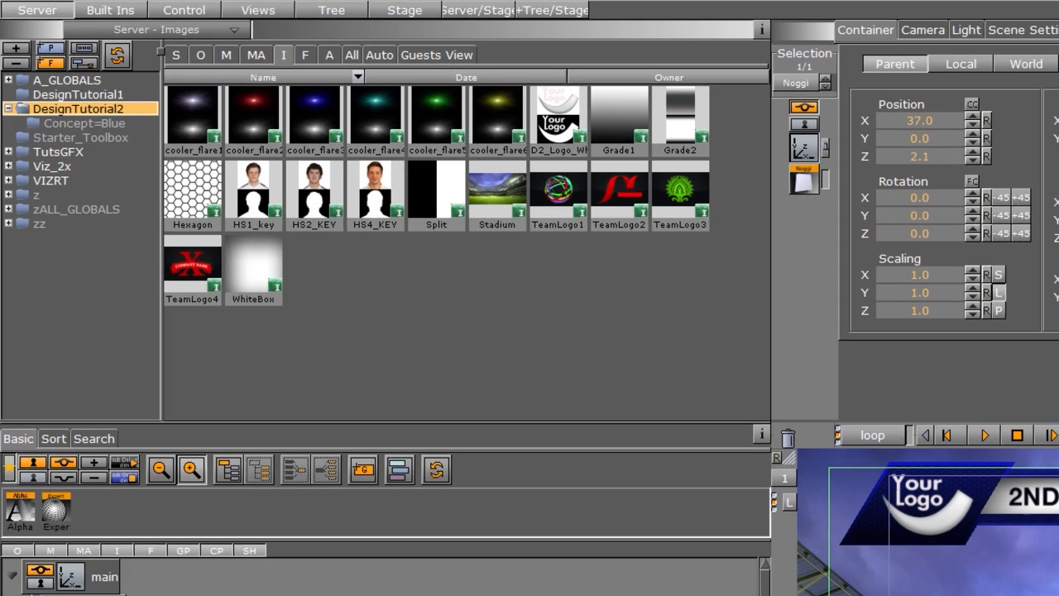
drag(559, 195, 90, 505)
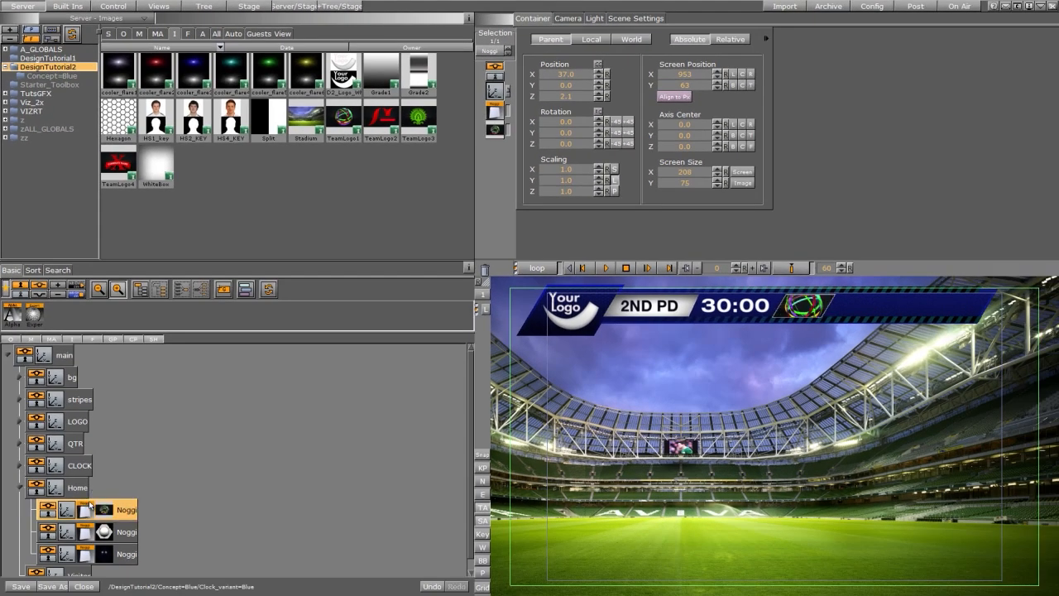
click(105, 512)
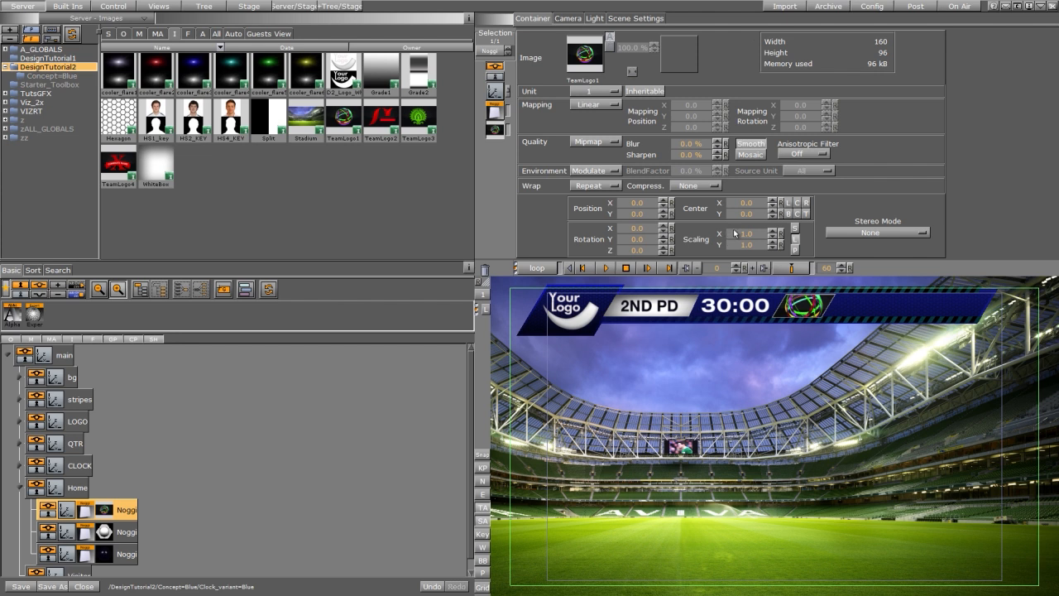
drag(741, 234, 716, 251)
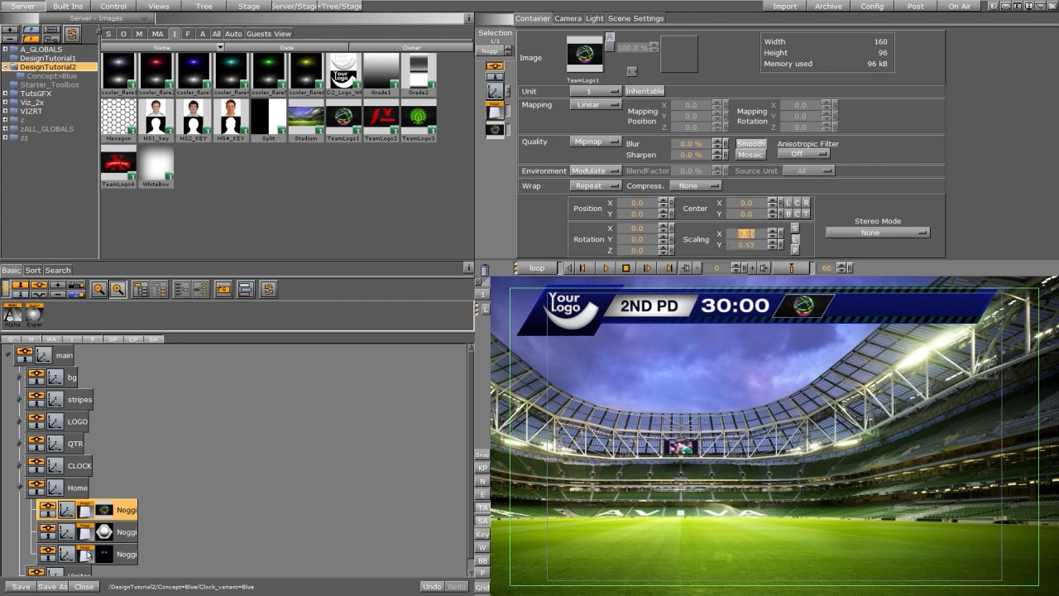
Step: Group the three Home Noggis together and name the new group homebg
shift+click(128, 560)
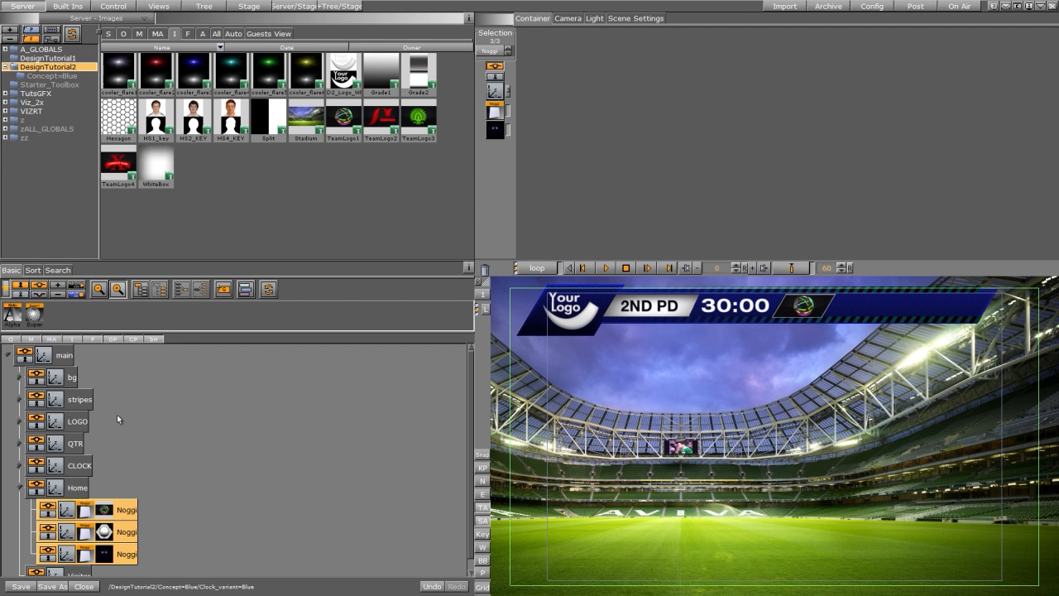
key(ctrl+g)
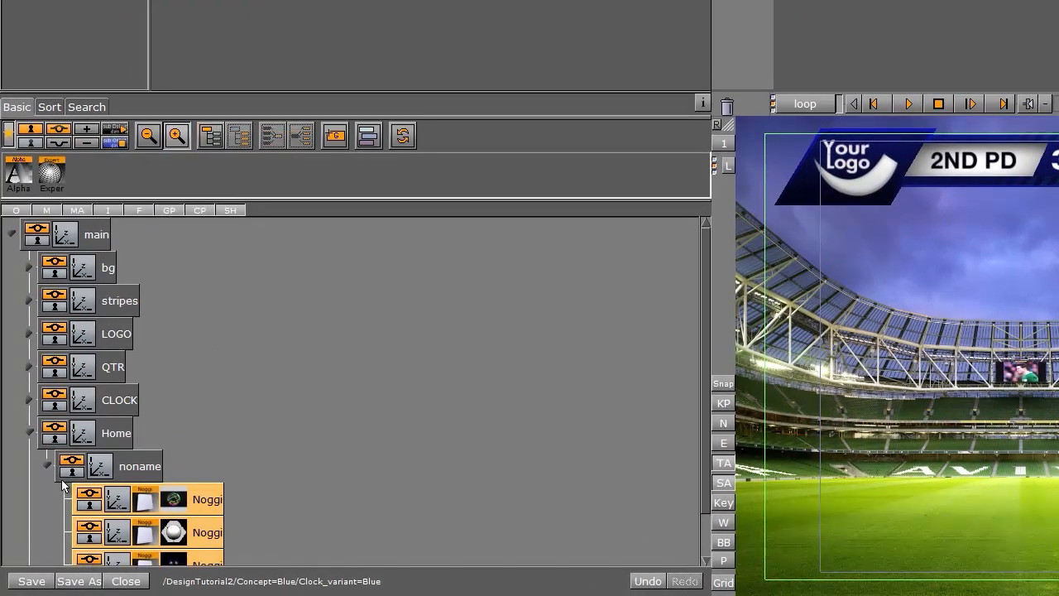
double_click(124, 466)
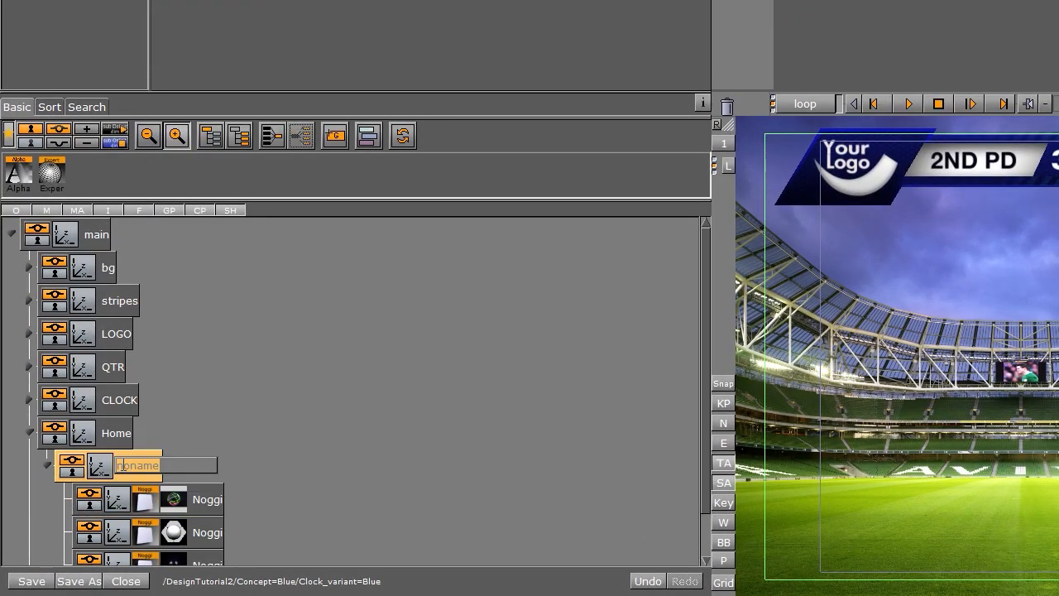
text(homebg)
key(Return)
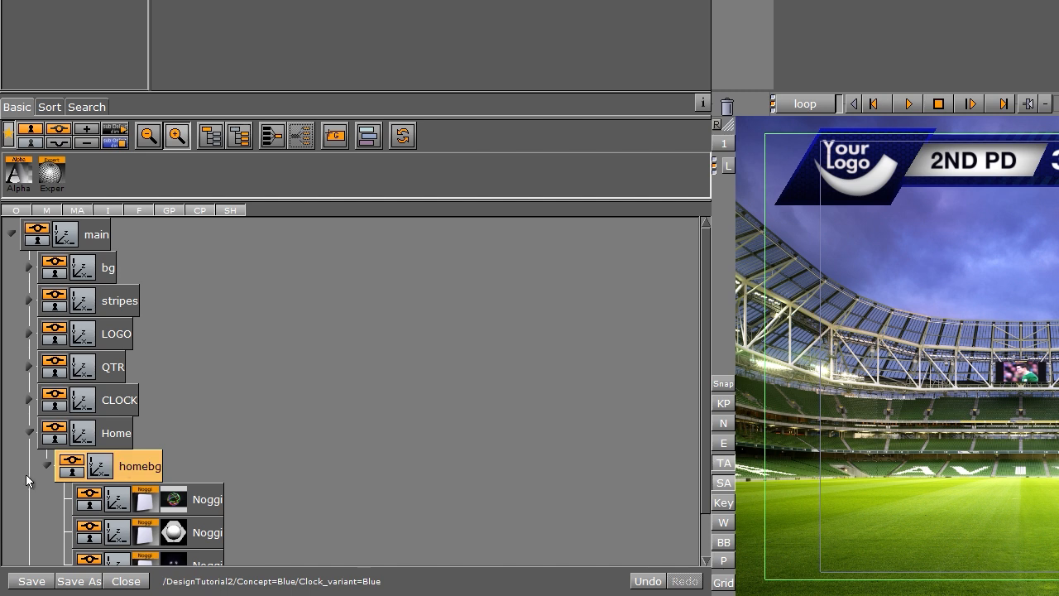
Step: Add a Helvetica-Neue-Bold text container under Home and set its text to SSU
click(47, 467)
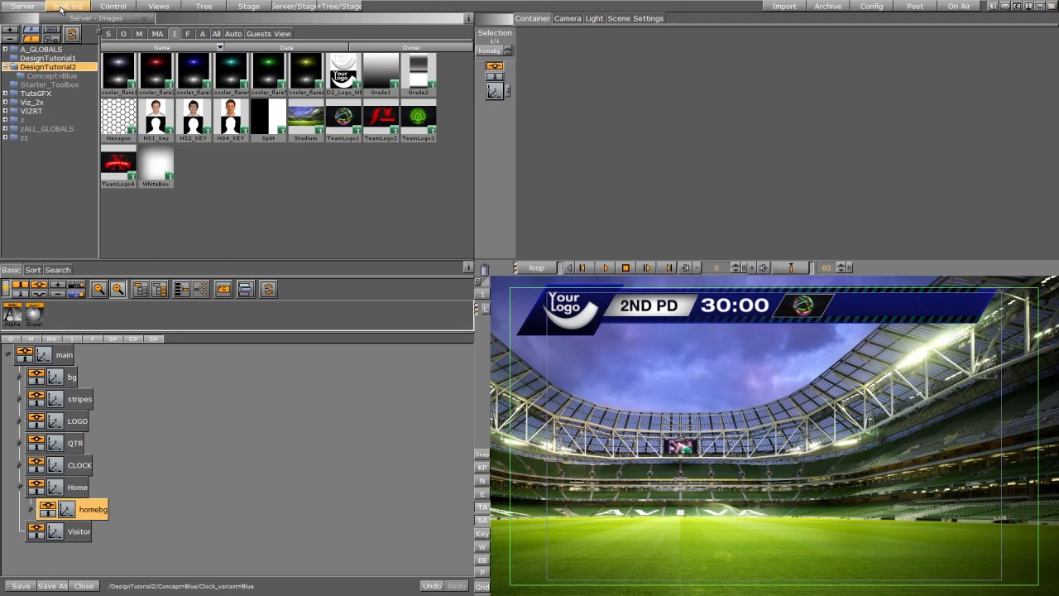
click(187, 33)
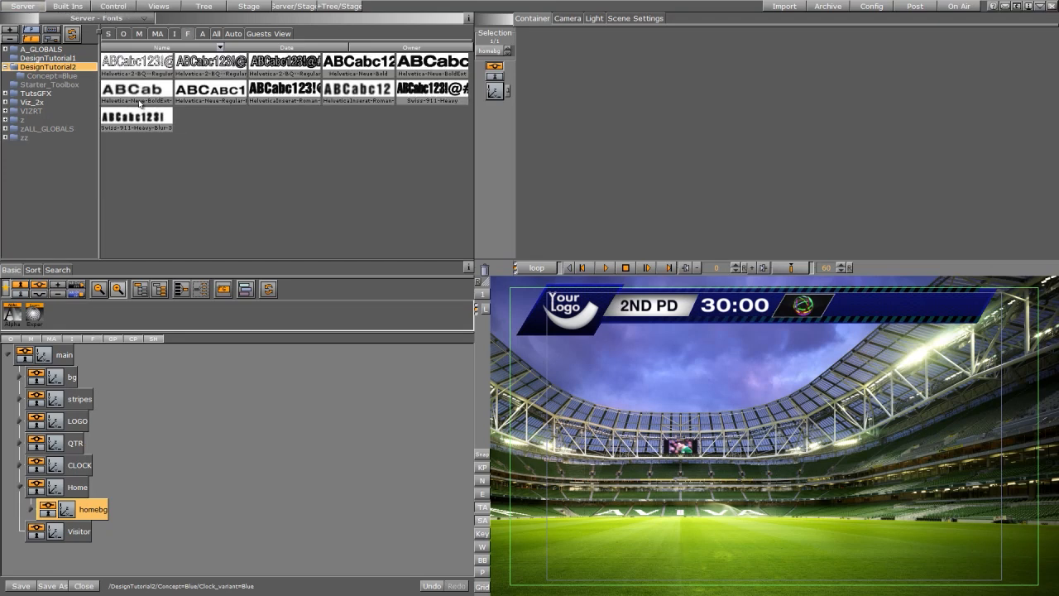
drag(356, 62, 102, 468)
click(83, 510)
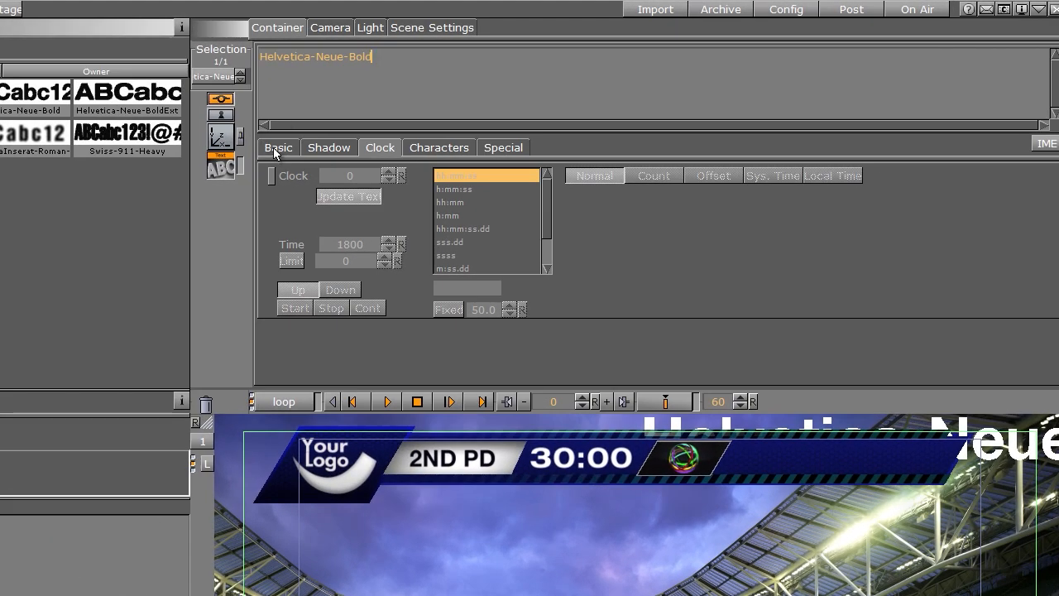
click(274, 147)
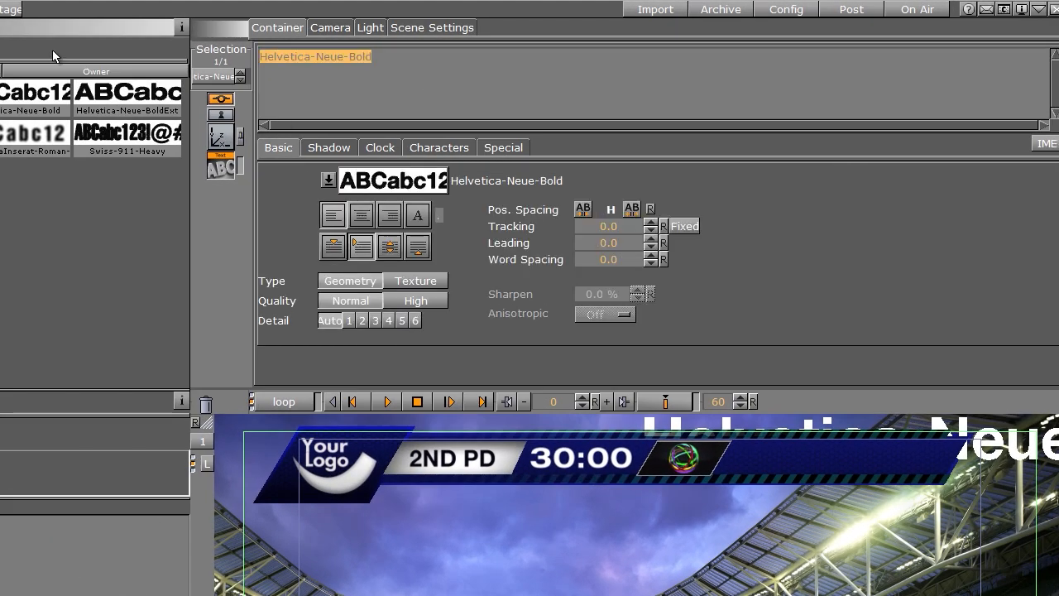
text(SSU)
Step: Position the SSU text at X 81, Y -8, Z 2 and scale it uniformly to 0.48
click(221, 135)
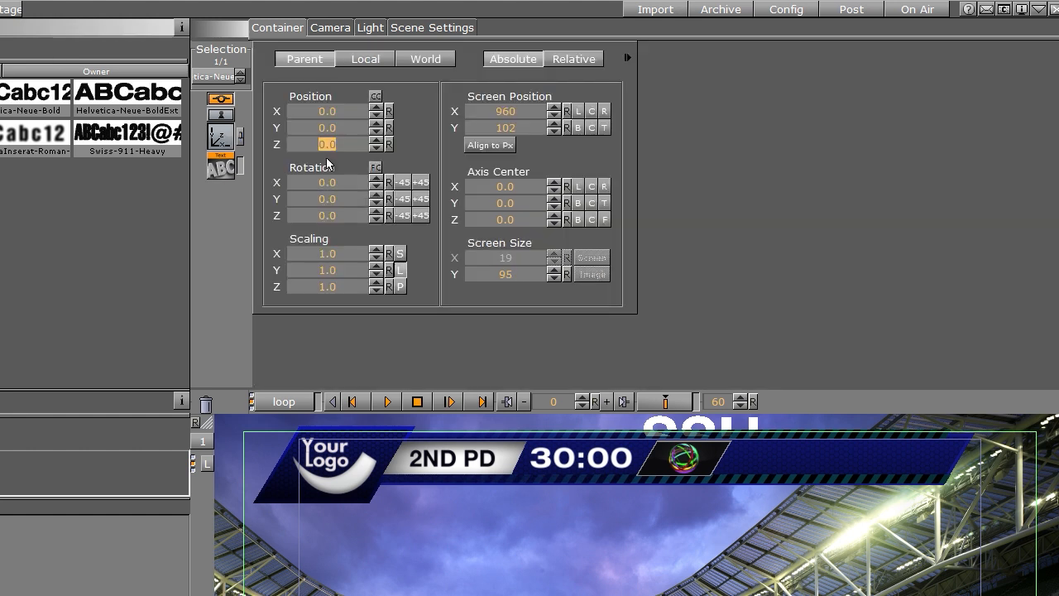
click(375, 139)
click(375, 140)
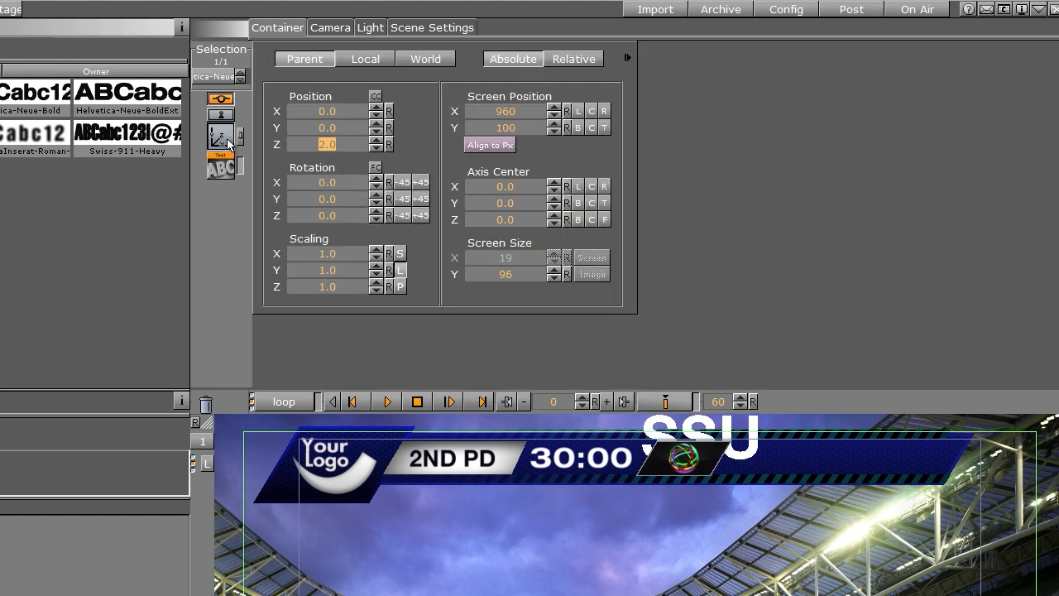
drag(294, 109, 358, 133)
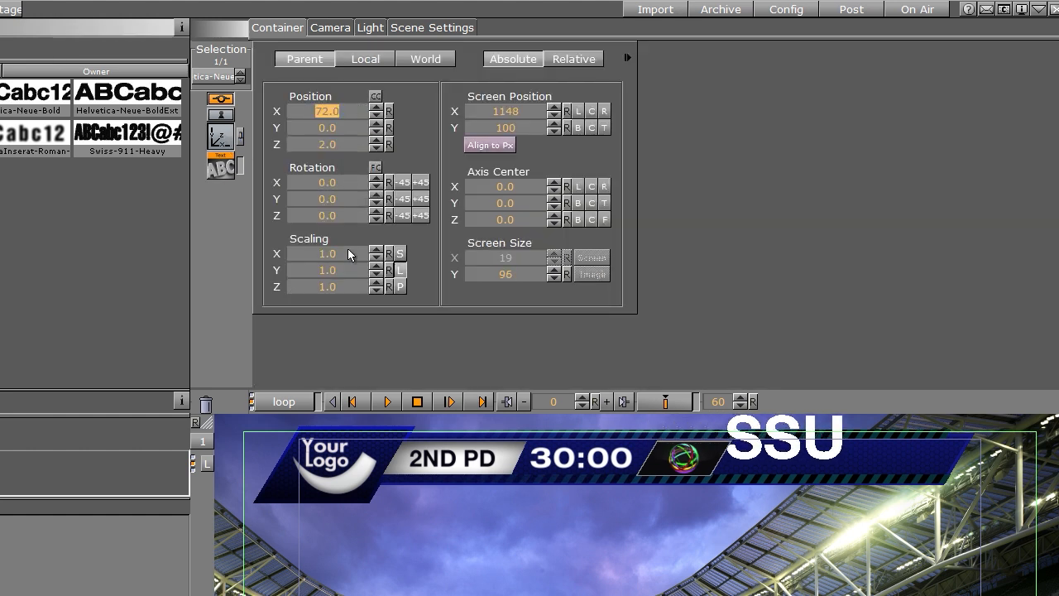
drag(342, 253, 265, 139)
drag(336, 130, 323, 134)
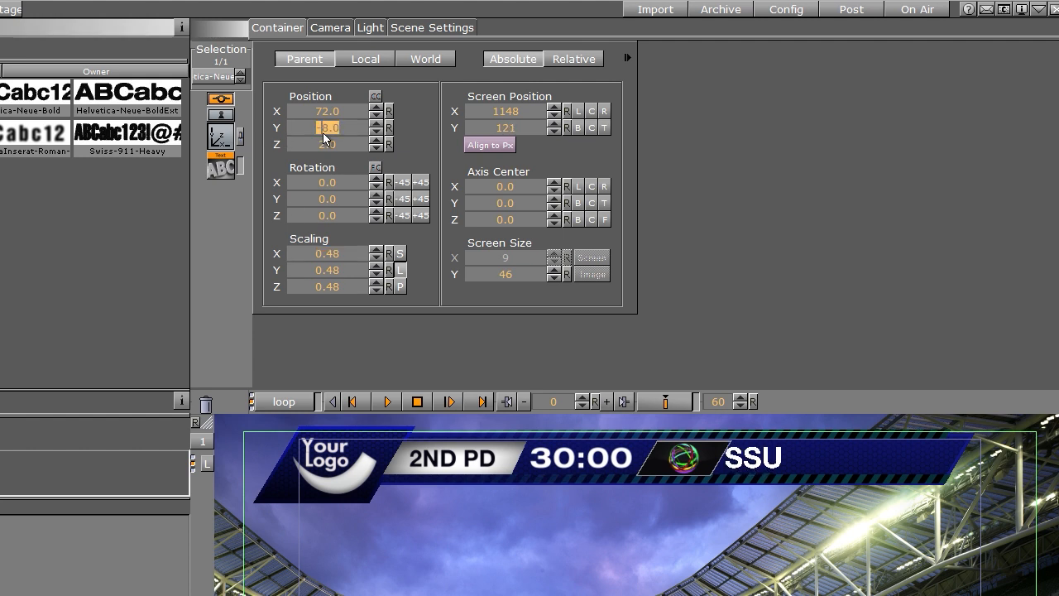
click(221, 167)
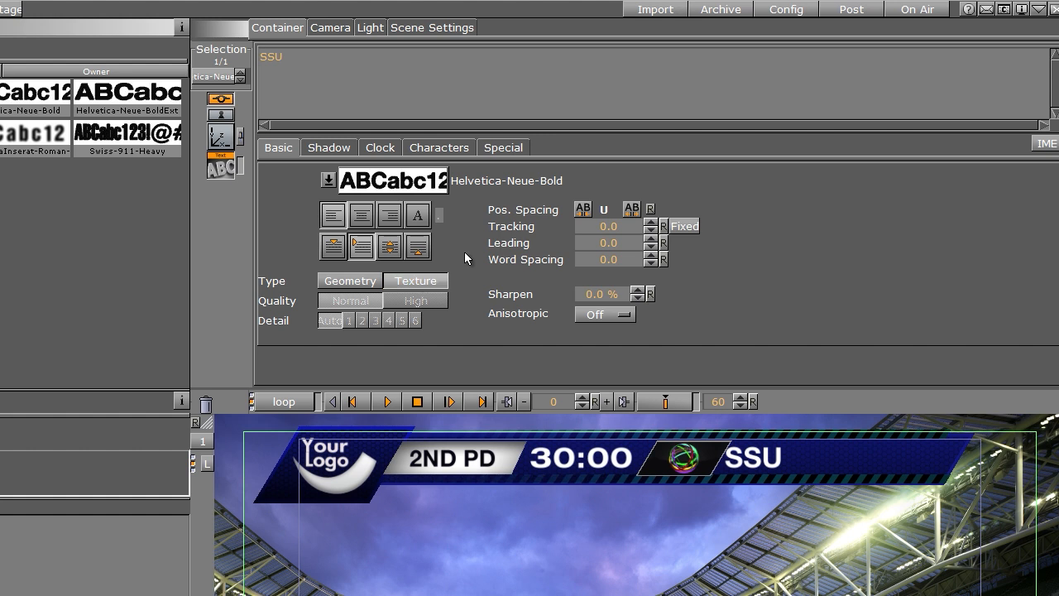
click(225, 141)
drag(326, 110, 327, 110)
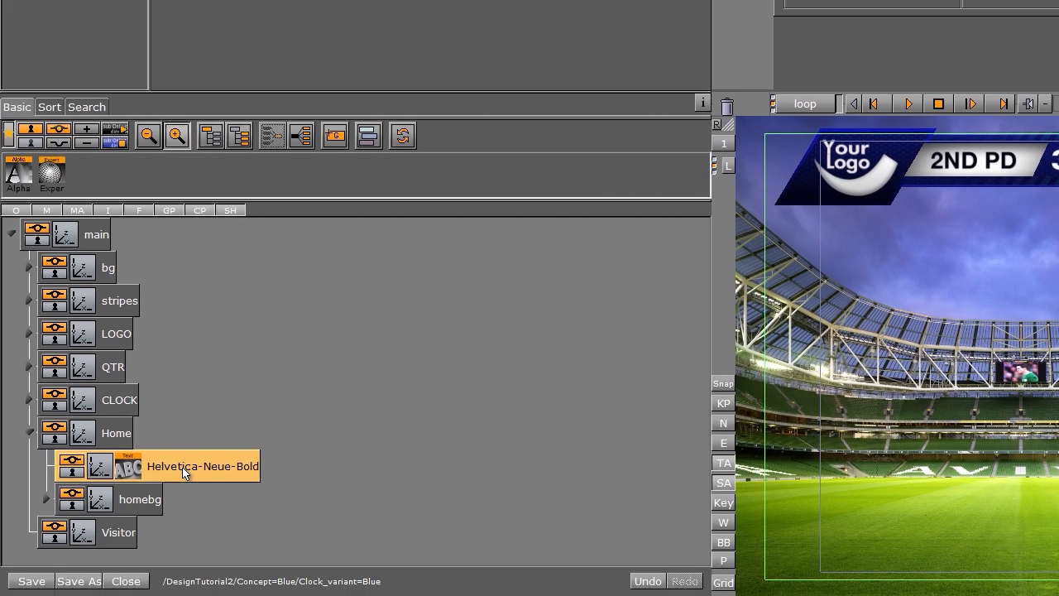
Step: Rename the text container teamname
double_click(184, 470)
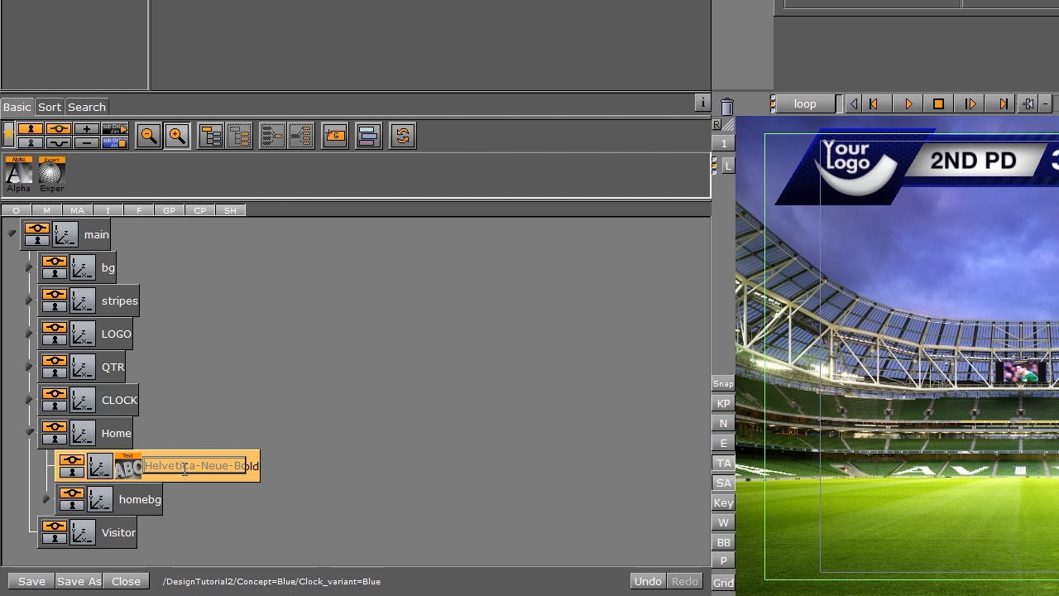
text(teamname)
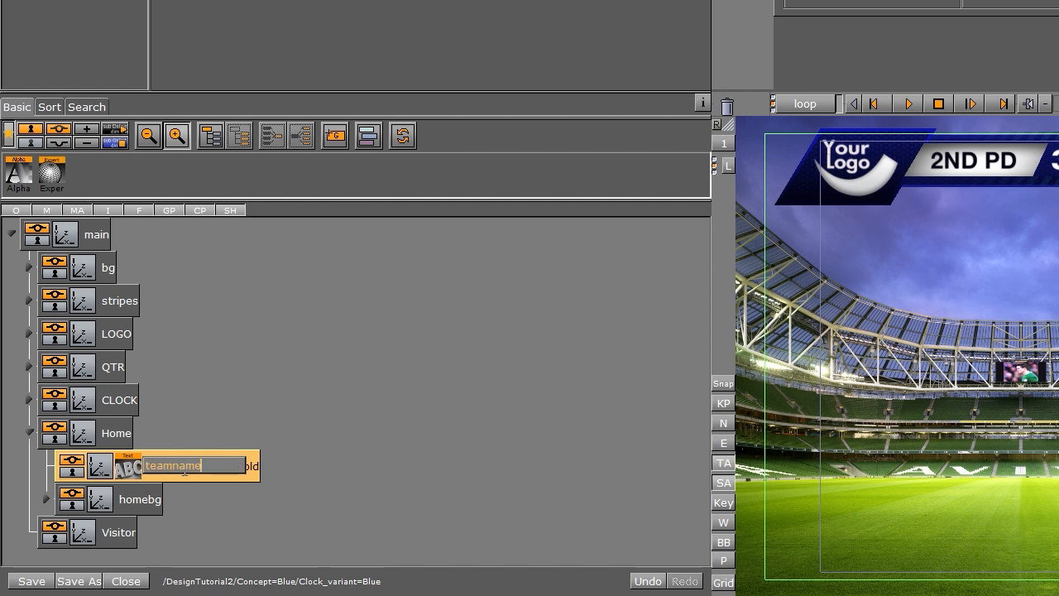
key(Return)
Step: Duplicate the teamname text container and rename the copy teamscore
drag(185, 469, 214, 464)
double_click(165, 471)
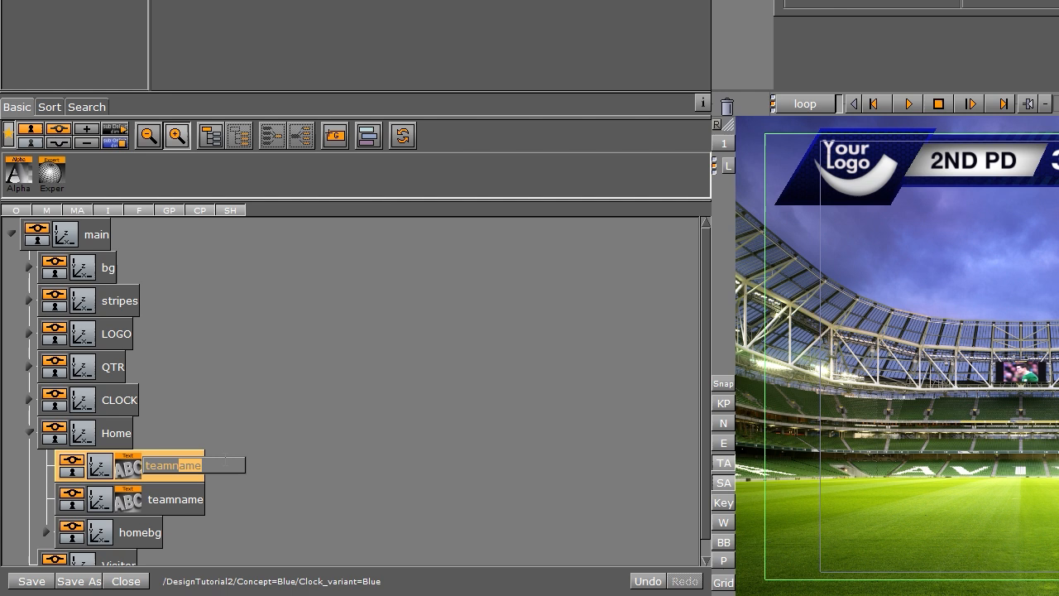
key(BackSpace)
key(BackSpace)
text(scrore)
key(Return)
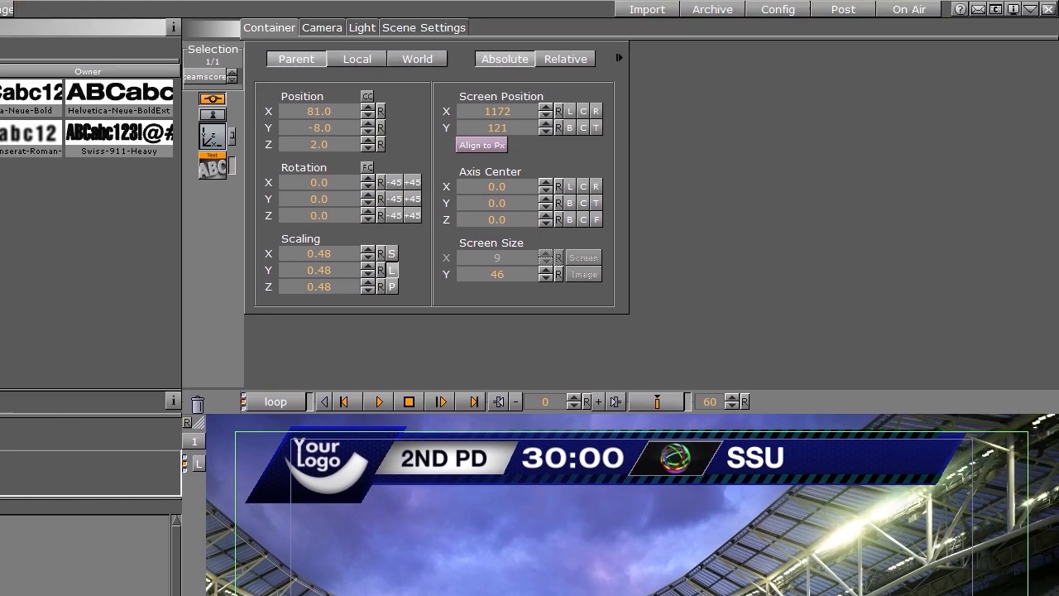
Step: Change the teamscore text to 1 and apply the GOLD material to it
click(213, 169)
drag(281, 57, 189, 52)
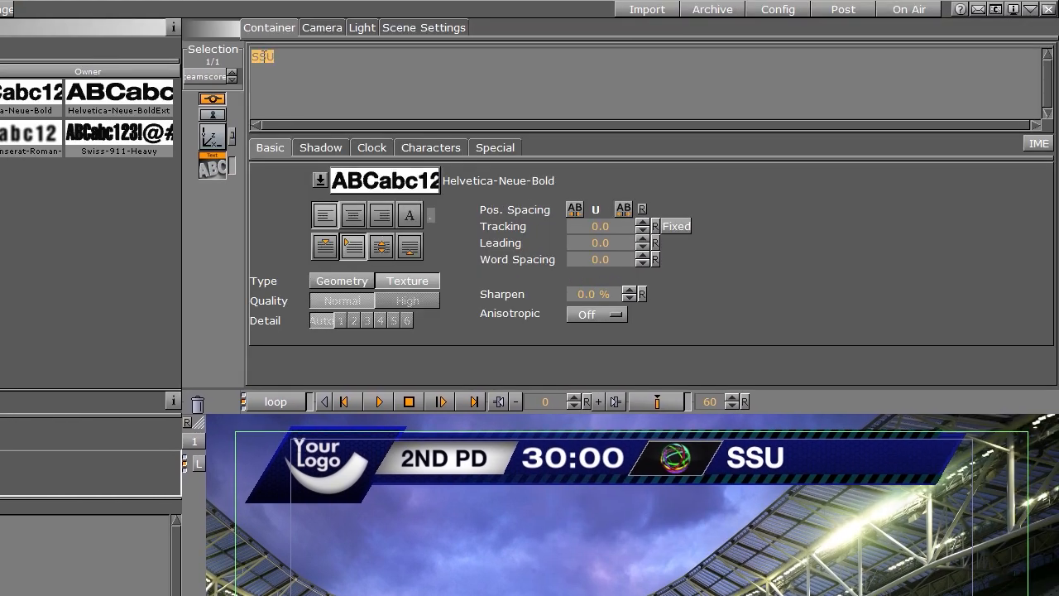
text($SU)
click(213, 135)
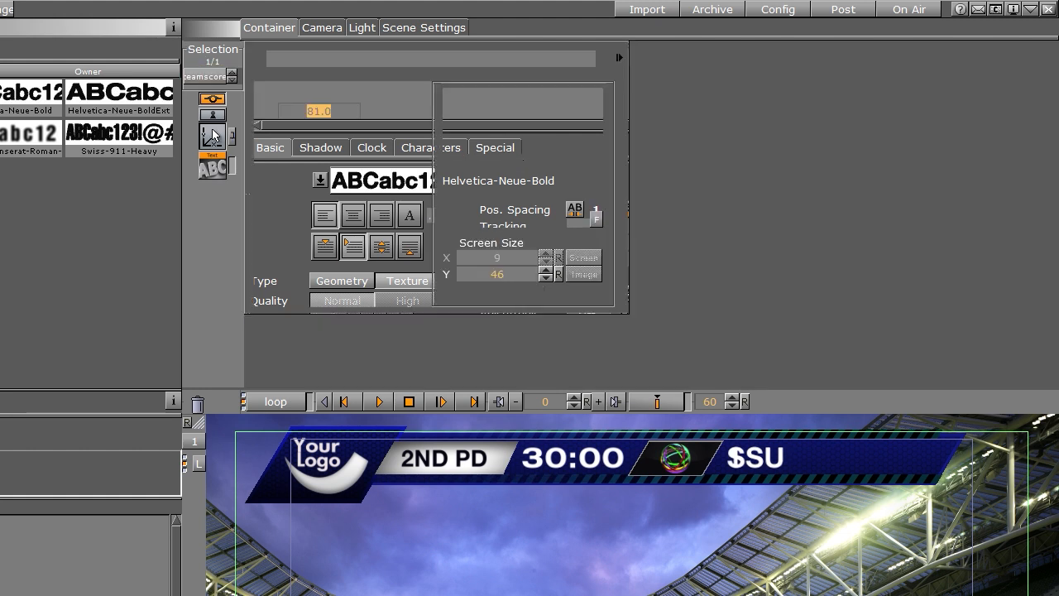
drag(295, 106, 86, 509)
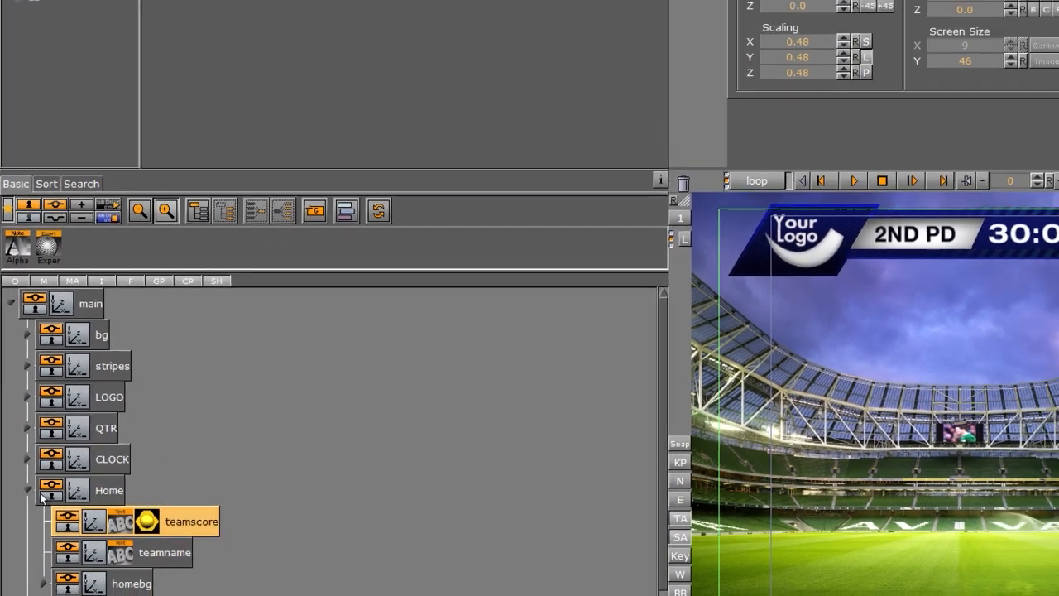
Step: Duplicate the Home group and delete the original empty Visitor group
click(30, 491)
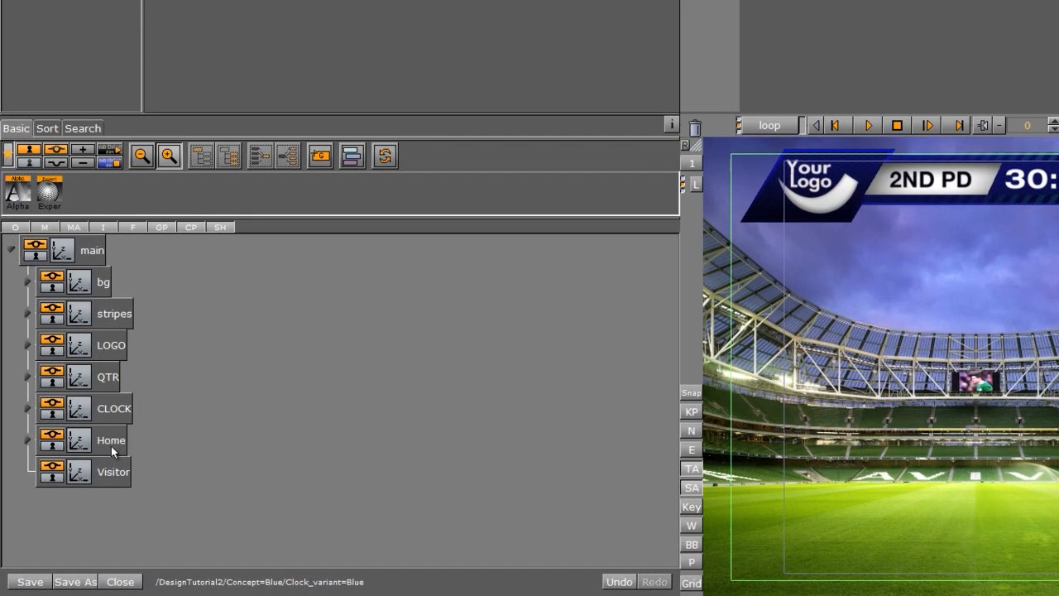
drag(80, 493, 70, 495)
drag(100, 454, 100, 455)
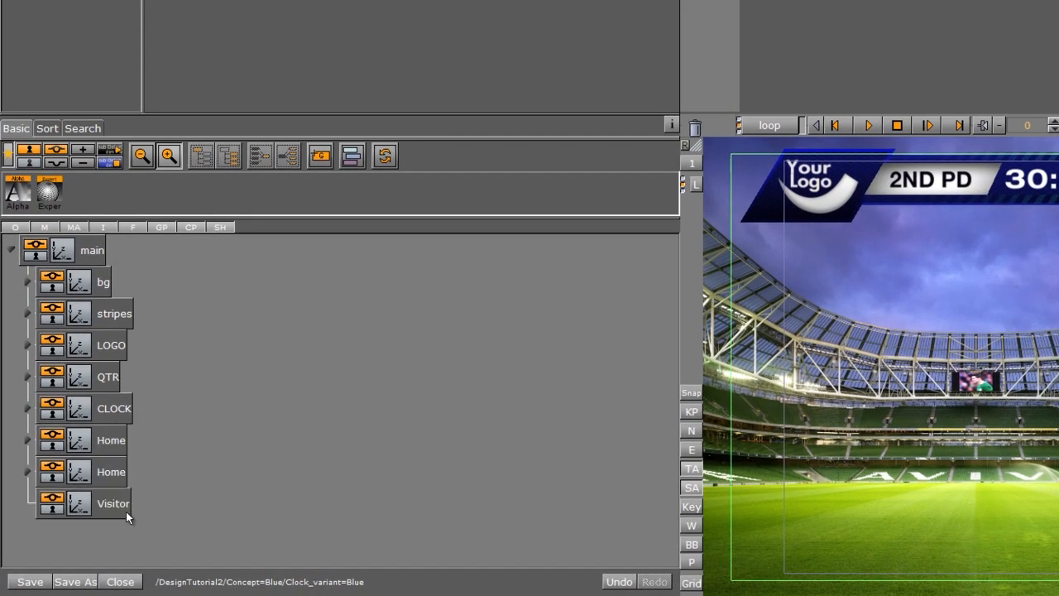
drag(123, 506, 699, 131)
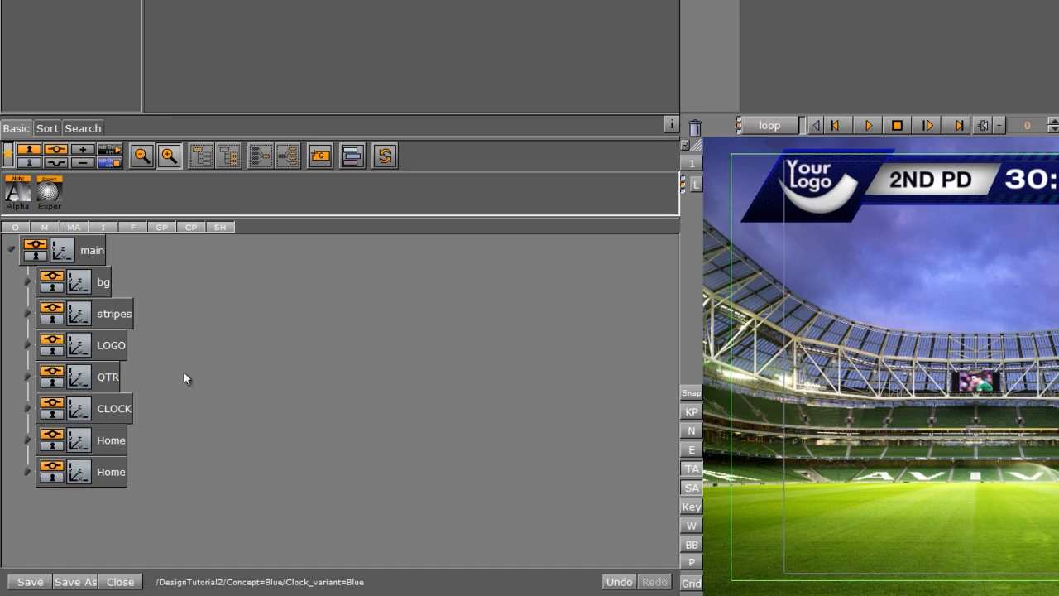
Step: Rename the Home copy Visitor and shift it right beside the Home panel
double_click(105, 473)
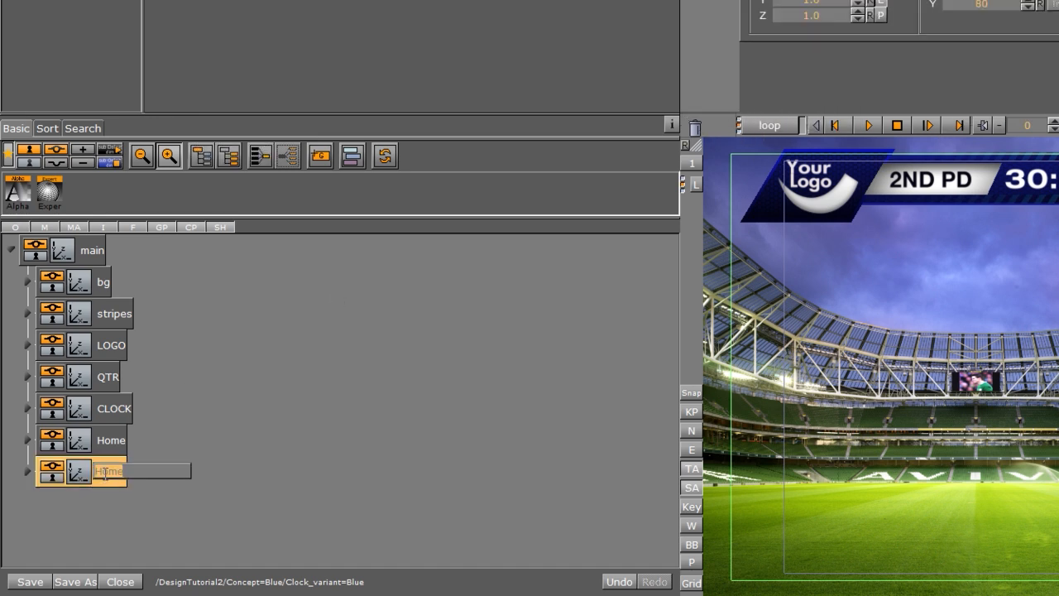
text(Visitor)
key(Return)
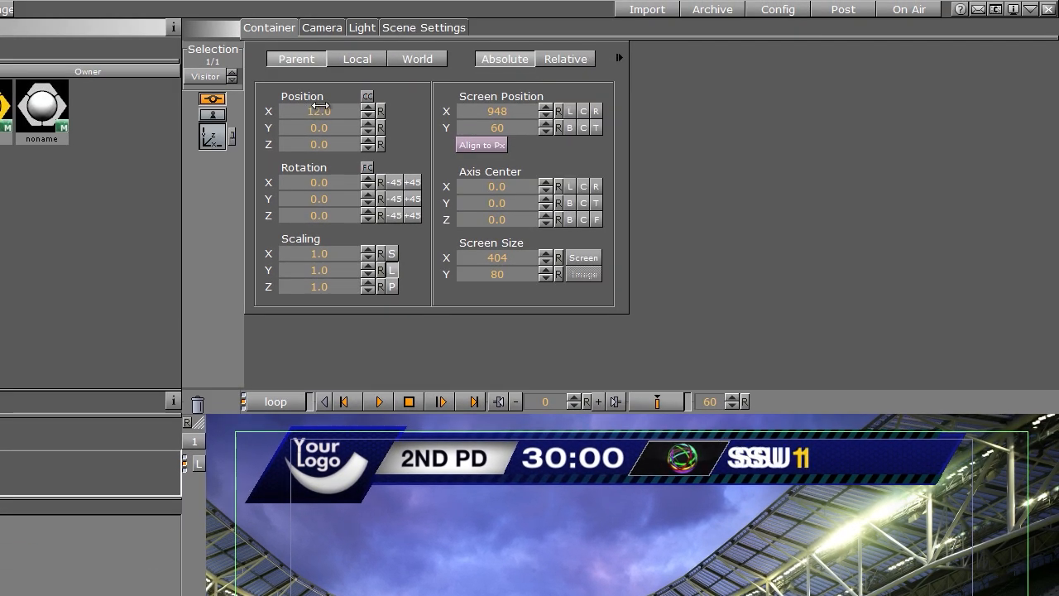
drag(319, 105, 435, 89)
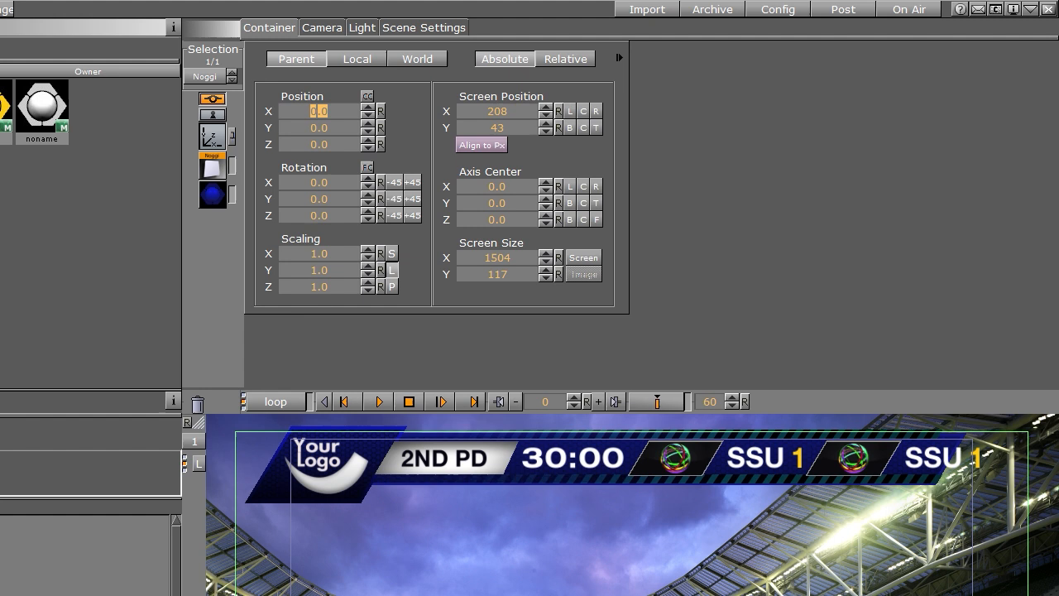
Step: Widen the background bar Noggis to about 635 so they span both team panels
click(212, 168)
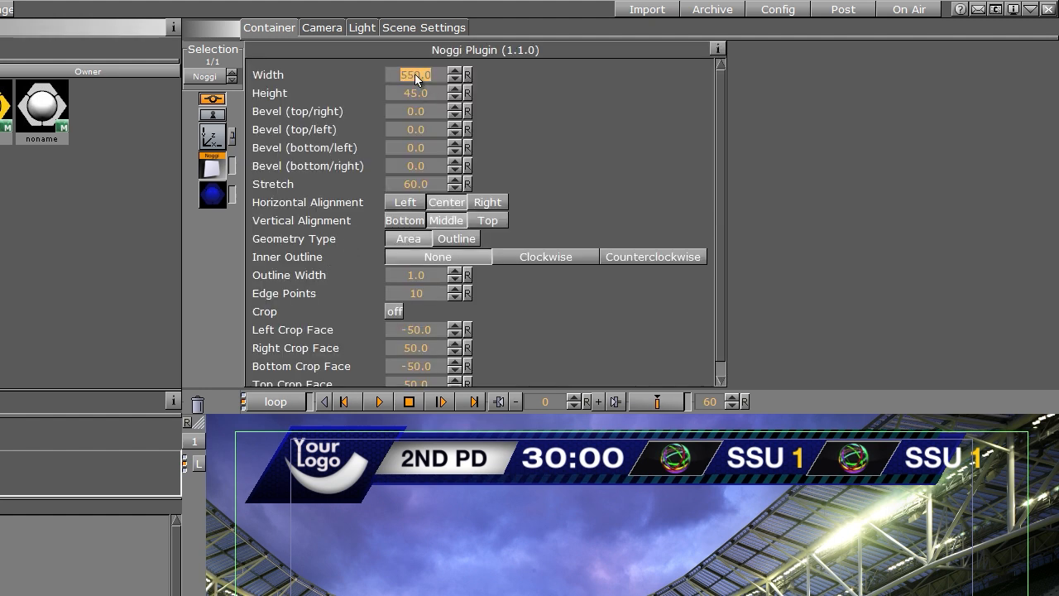
key(Return)
text(600)
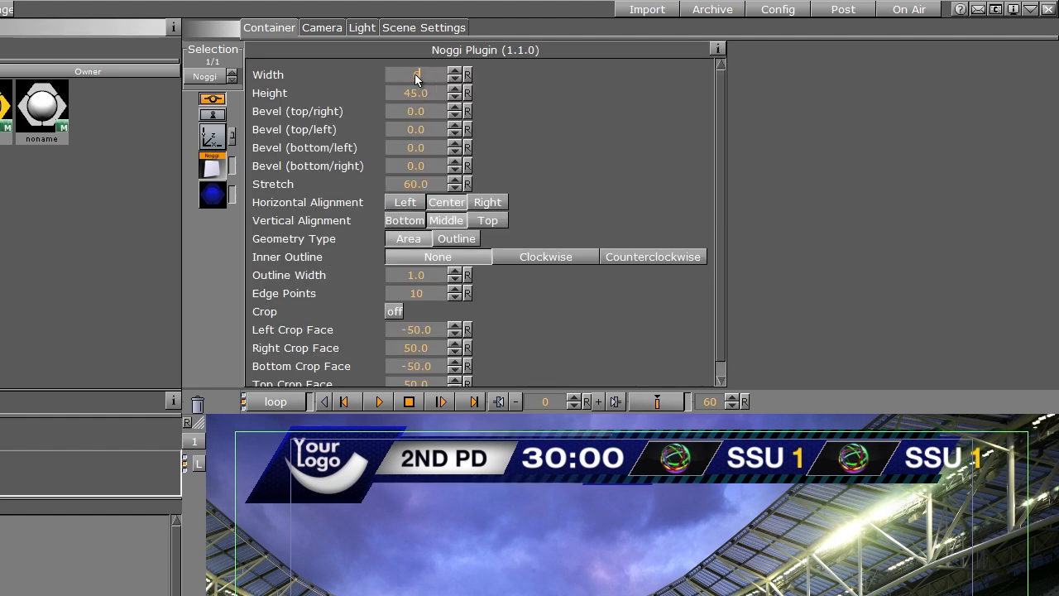
key(Return)
drag(415, 75, 695, 177)
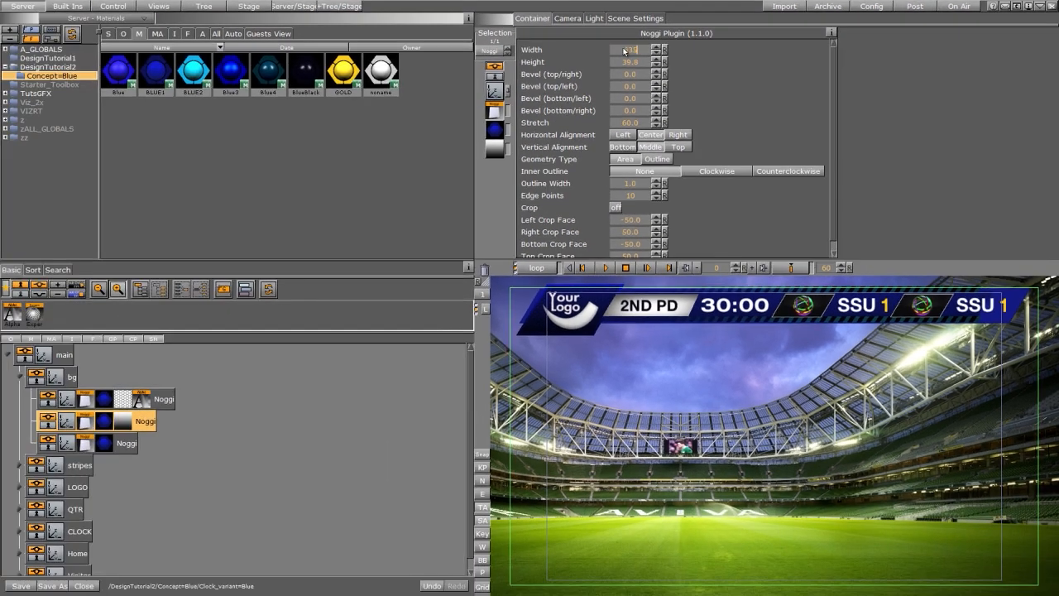
key(Return)
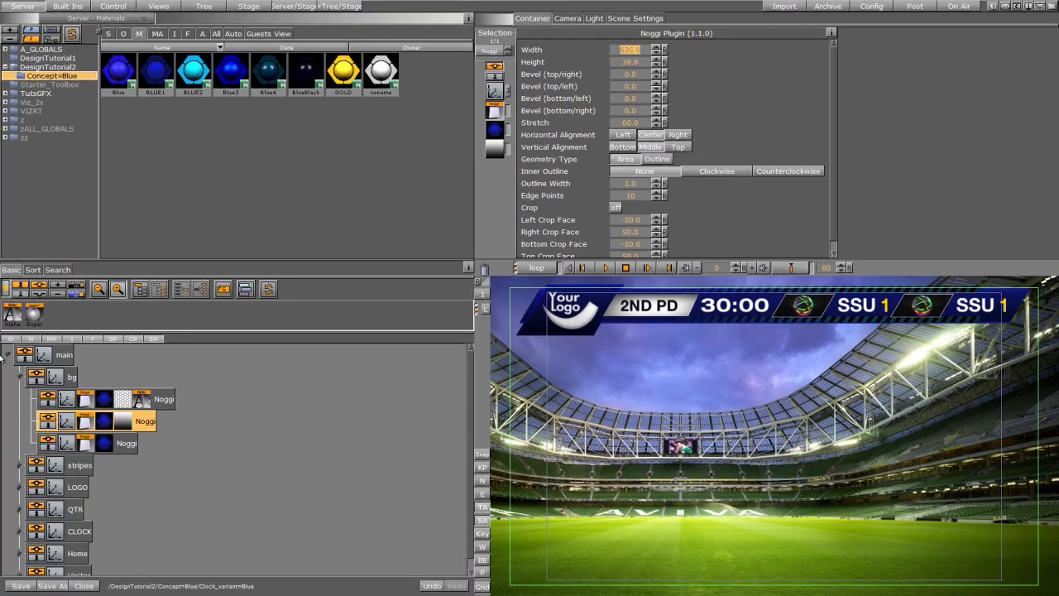
click(84, 399)
click(626, 51)
text(6)
key(Return)
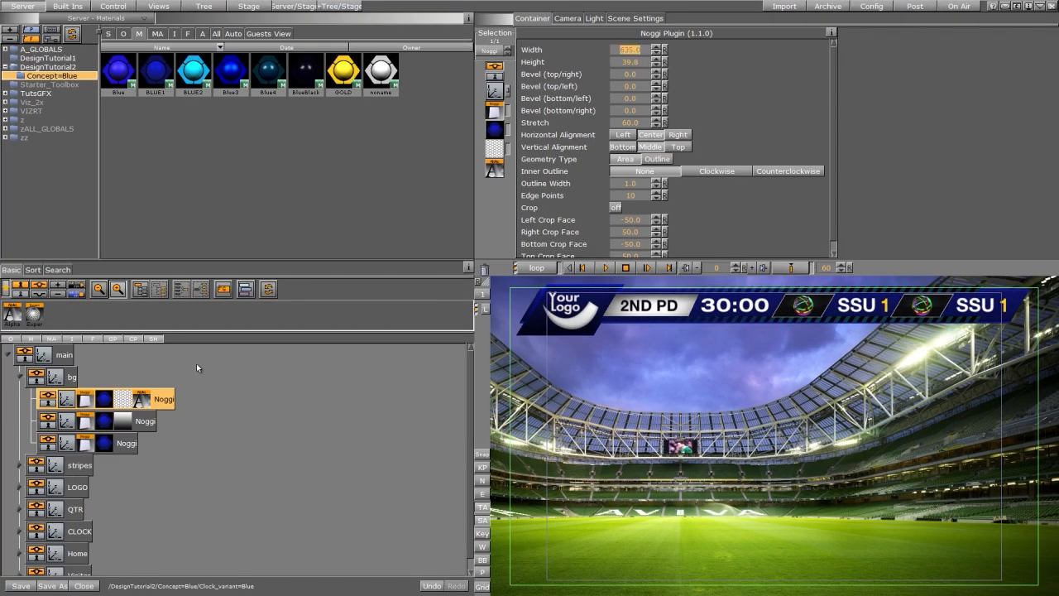
Step: Move the stripes group to X position 37
click(21, 466)
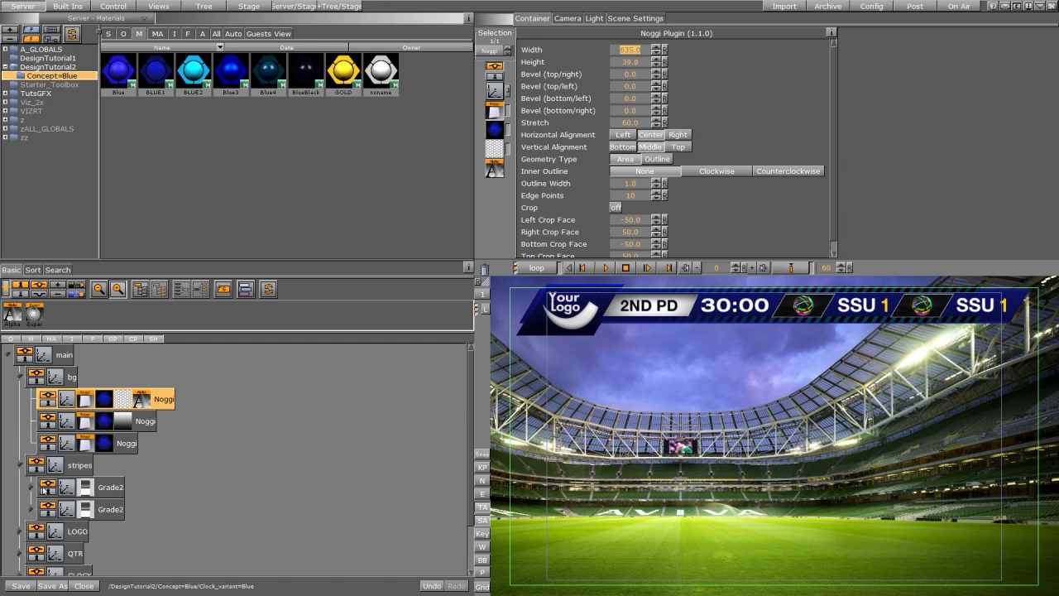
click(32, 487)
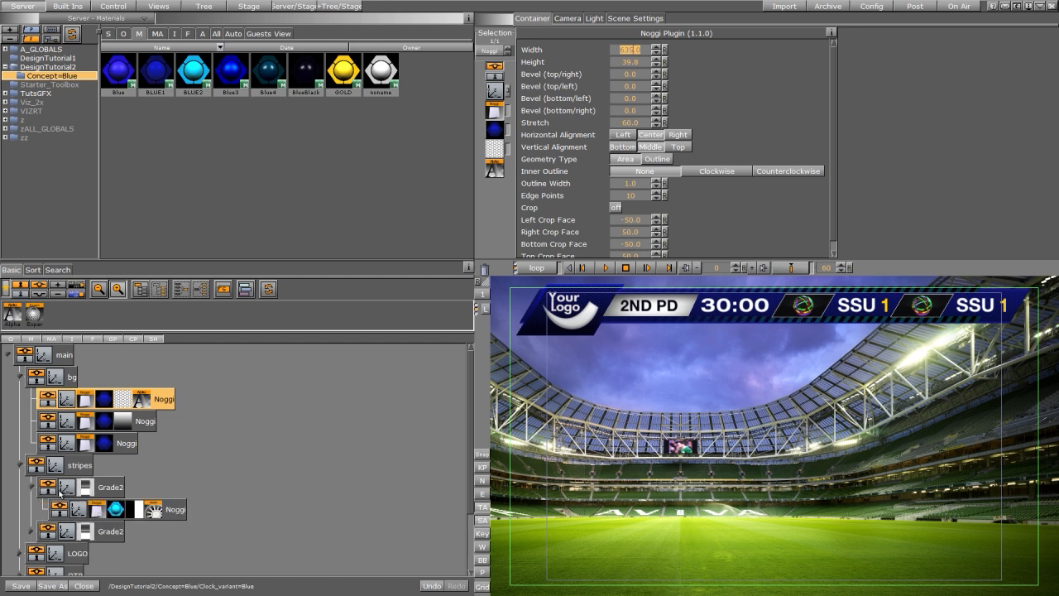
click(31, 488)
click(57, 468)
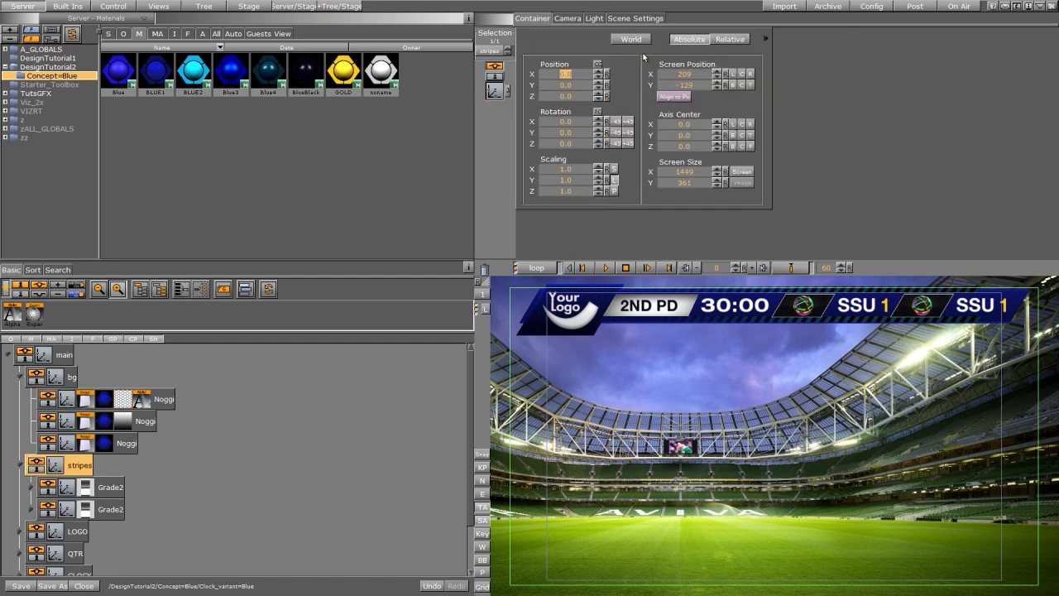
drag(559, 73, 581, 70)
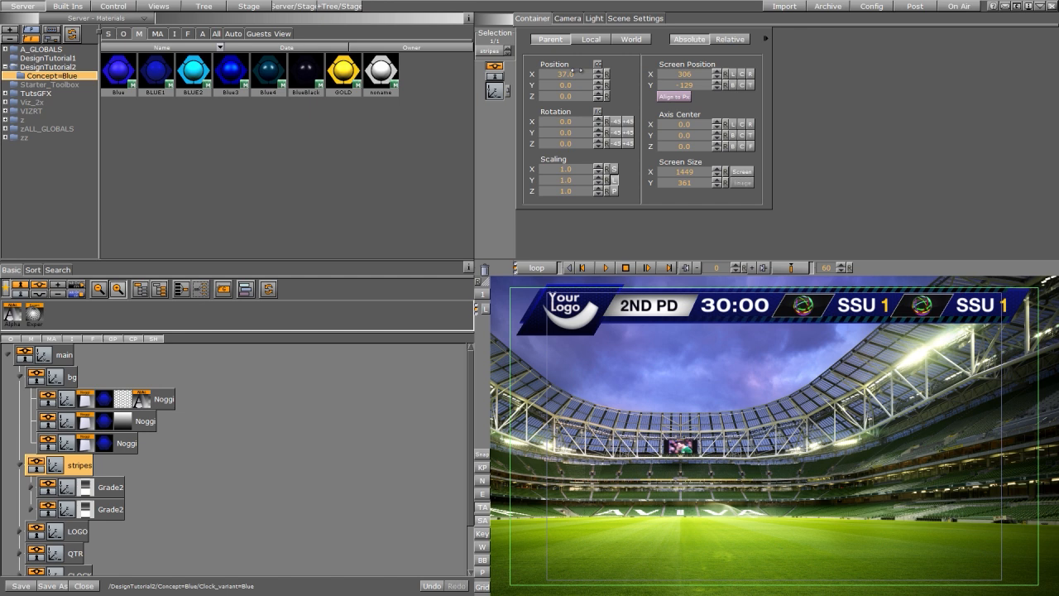
Step: Shift the lower Grade2 stripe further right and save the scene
click(45, 508)
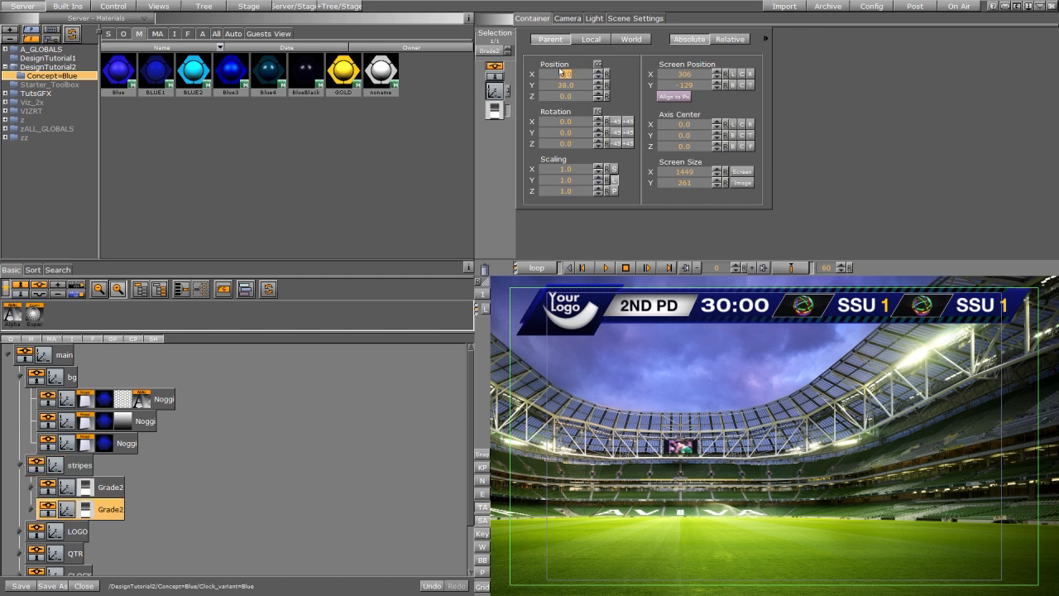
drag(561, 72, 569, 71)
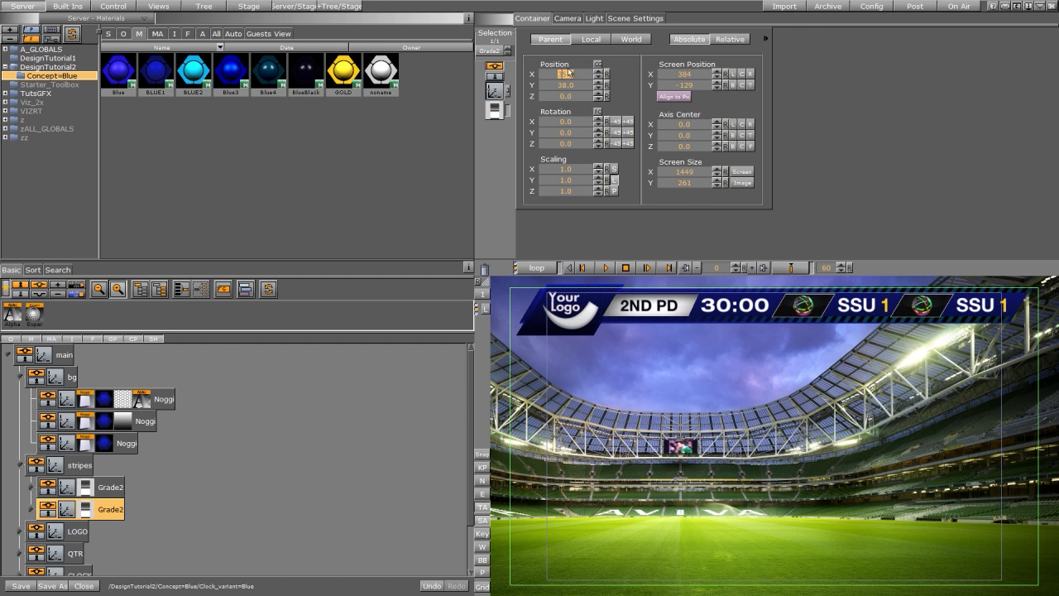
click(483, 508)
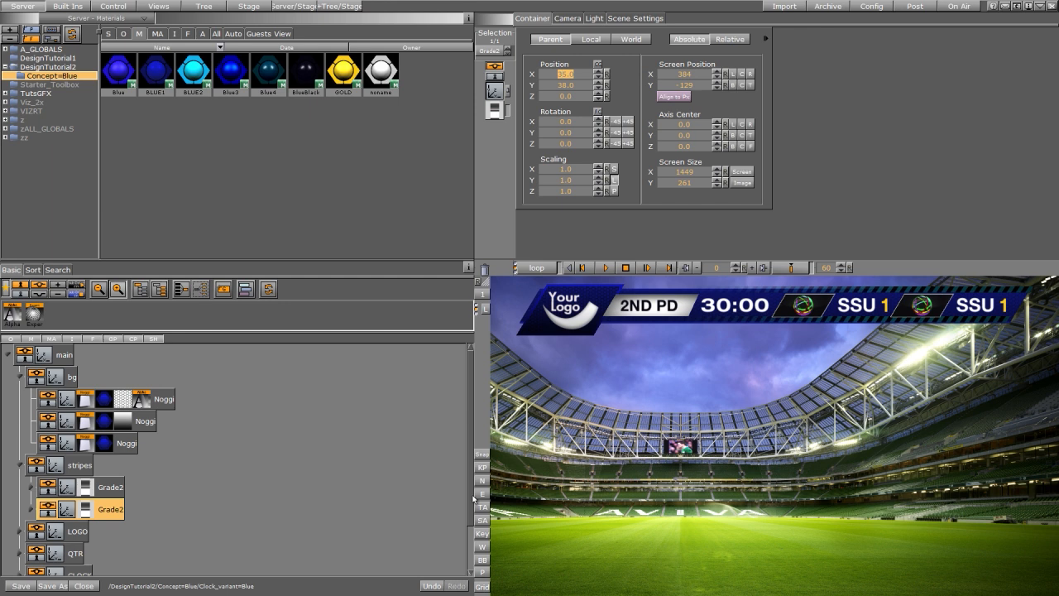
click(20, 586)
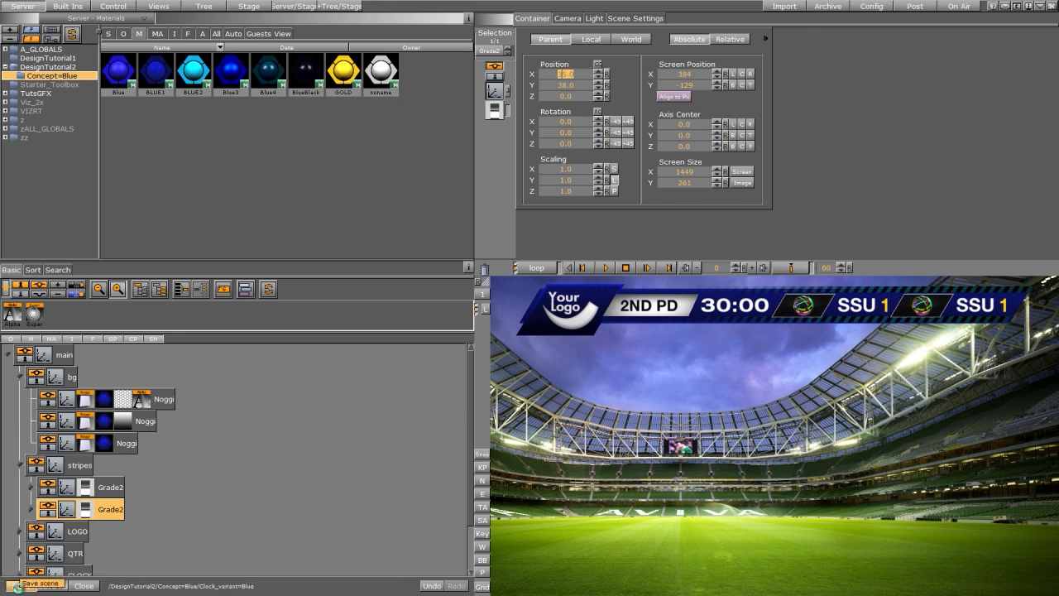